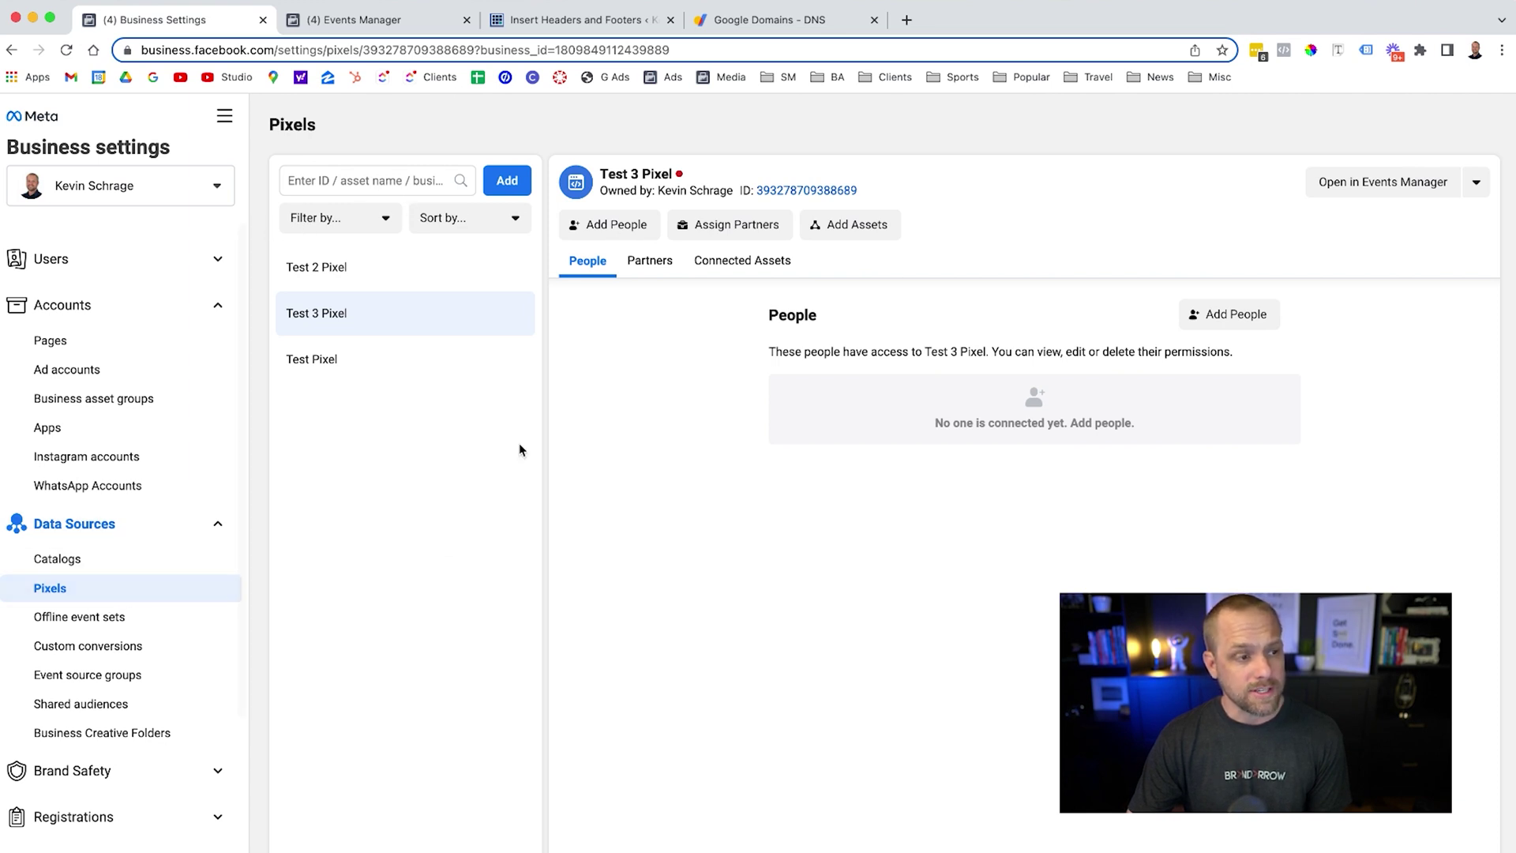
Close the website-activity dialog, open Test 3 Pixel in Events Manager, and continue its setup
left_click(507, 180)
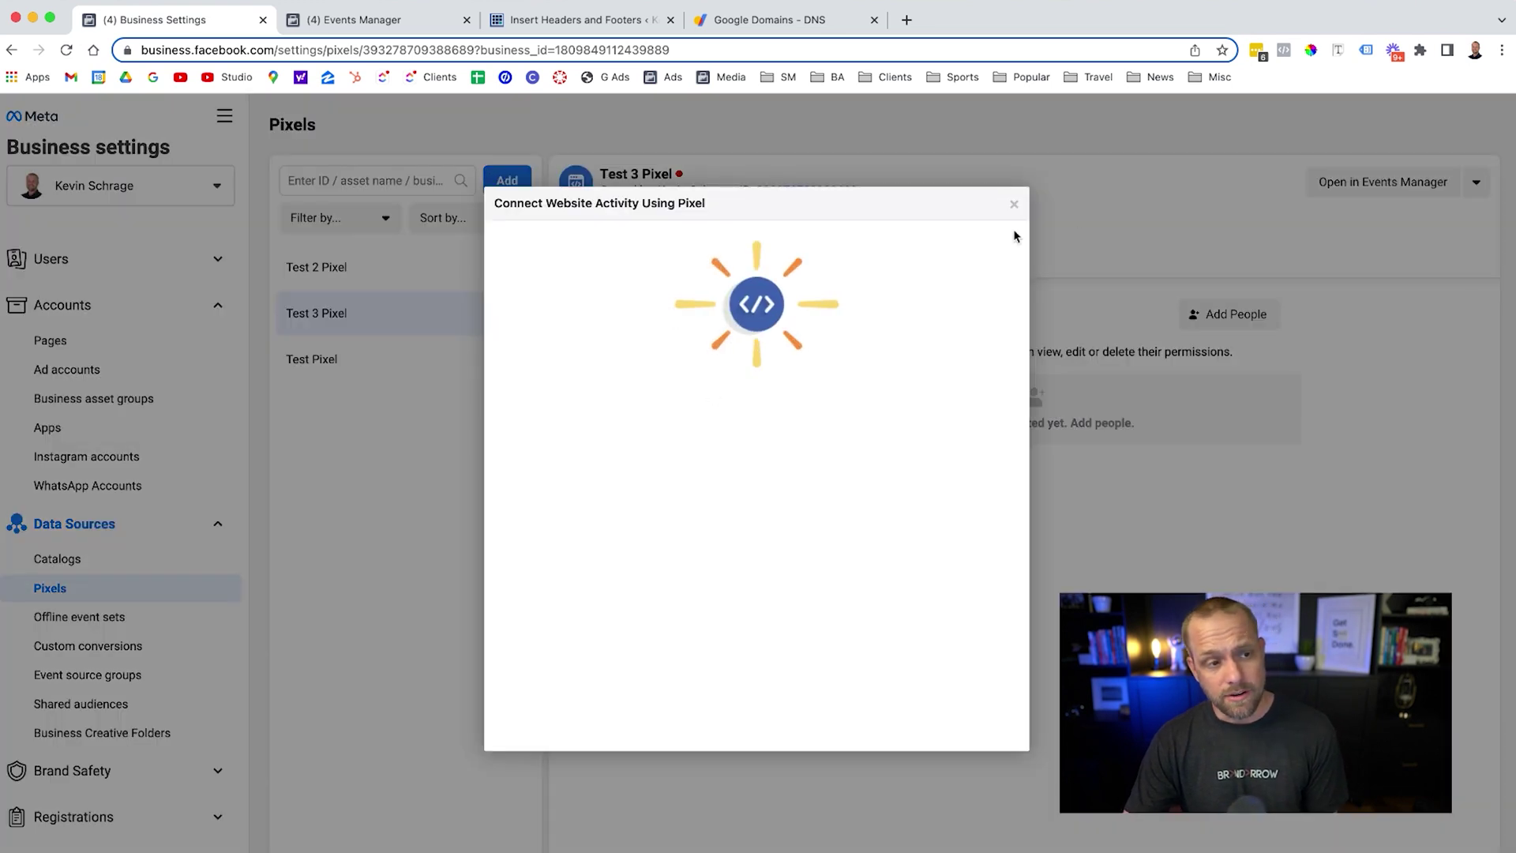
left_click(1013, 204)
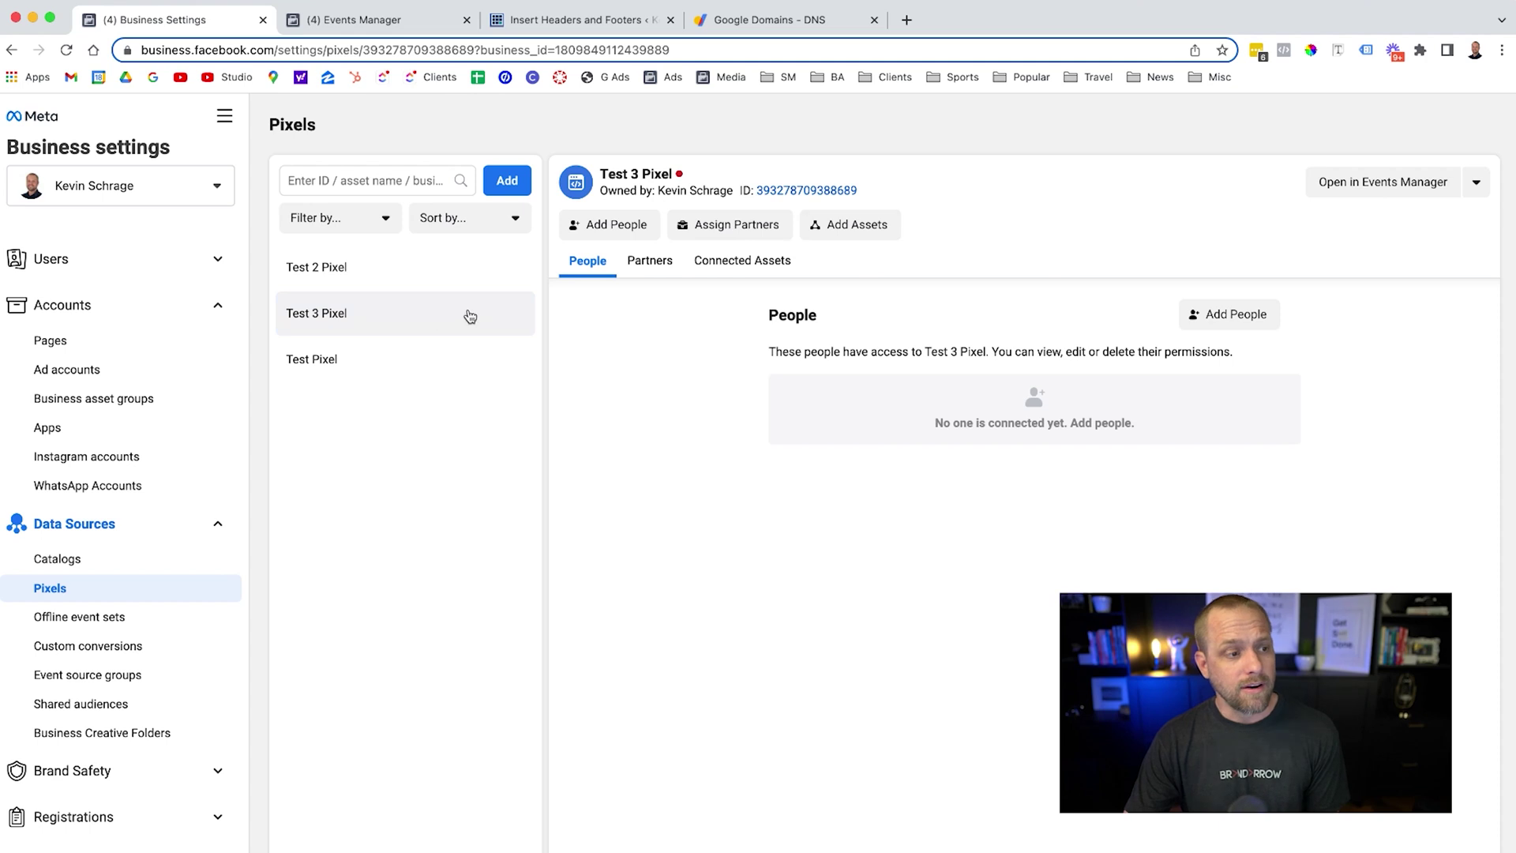
left_click(1375, 183)
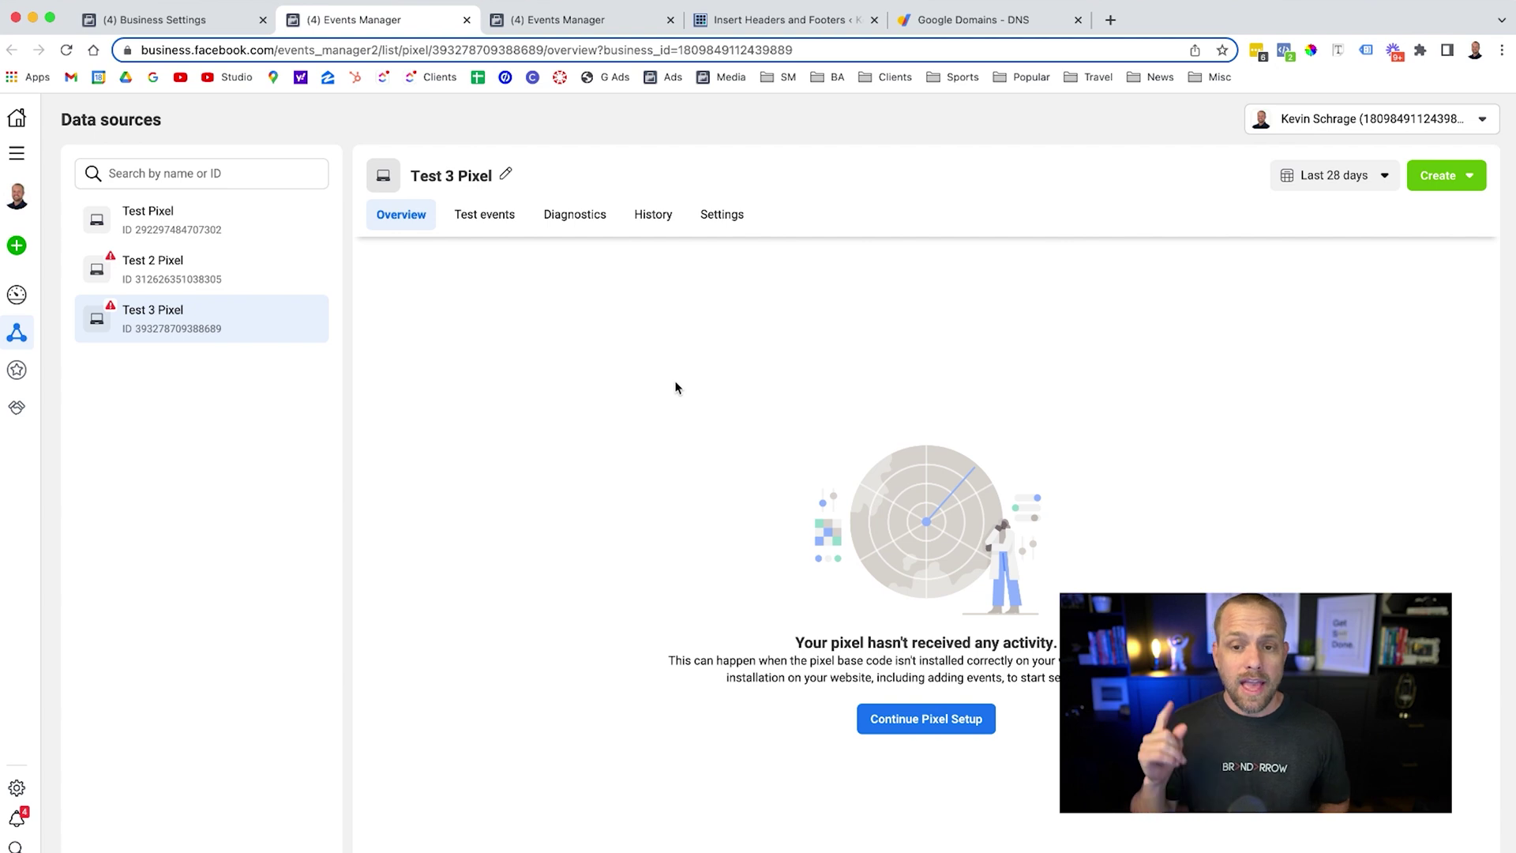
left_click(916, 717)
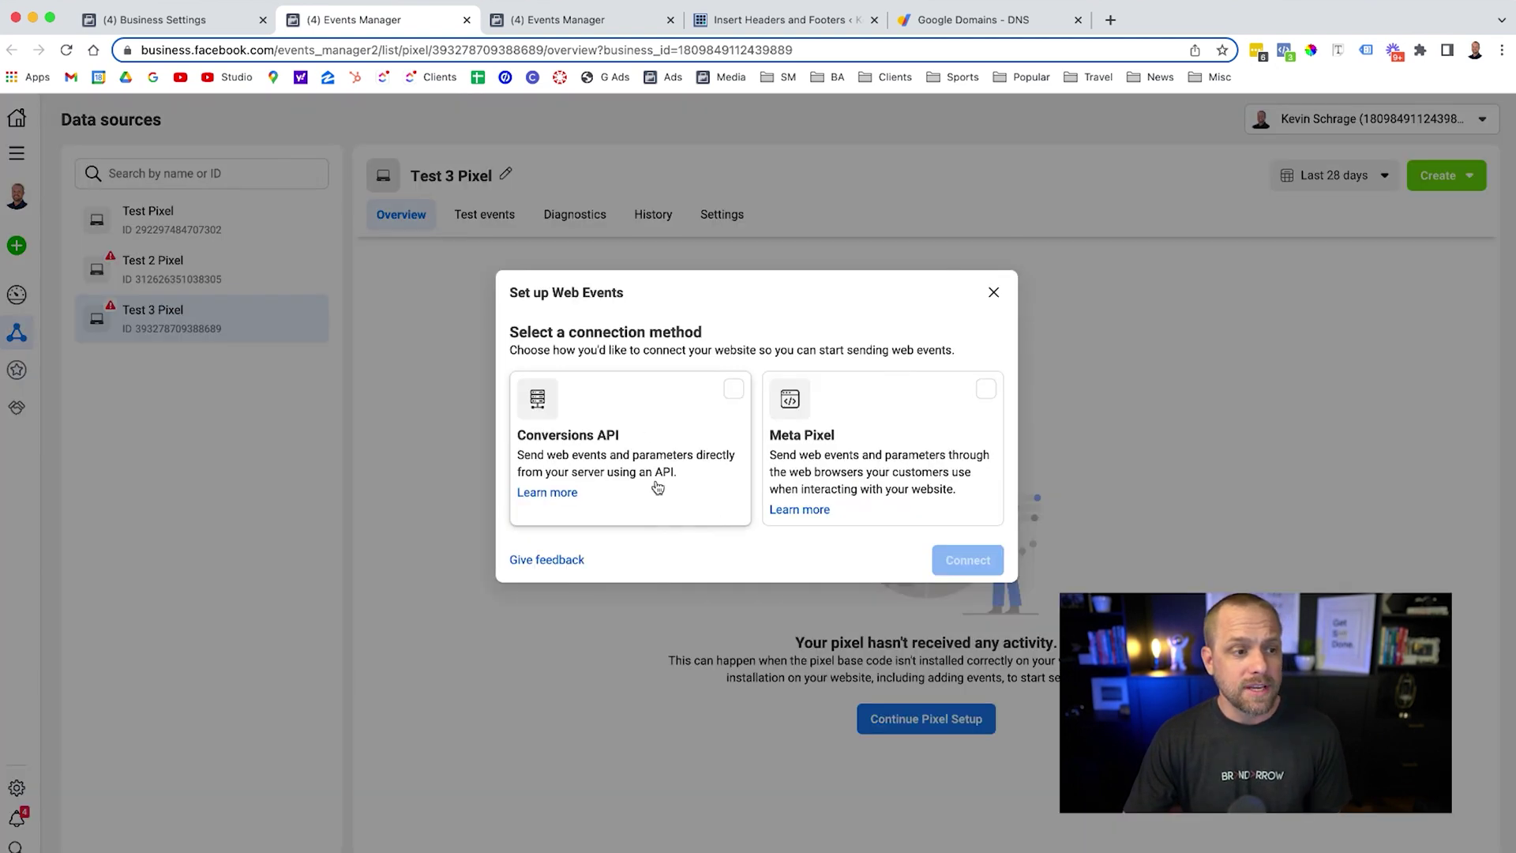
Connect Test 3 Pixel as a Meta Pixel with manual code installation and copy its base code
left_click(932, 420)
left_click(963, 561)
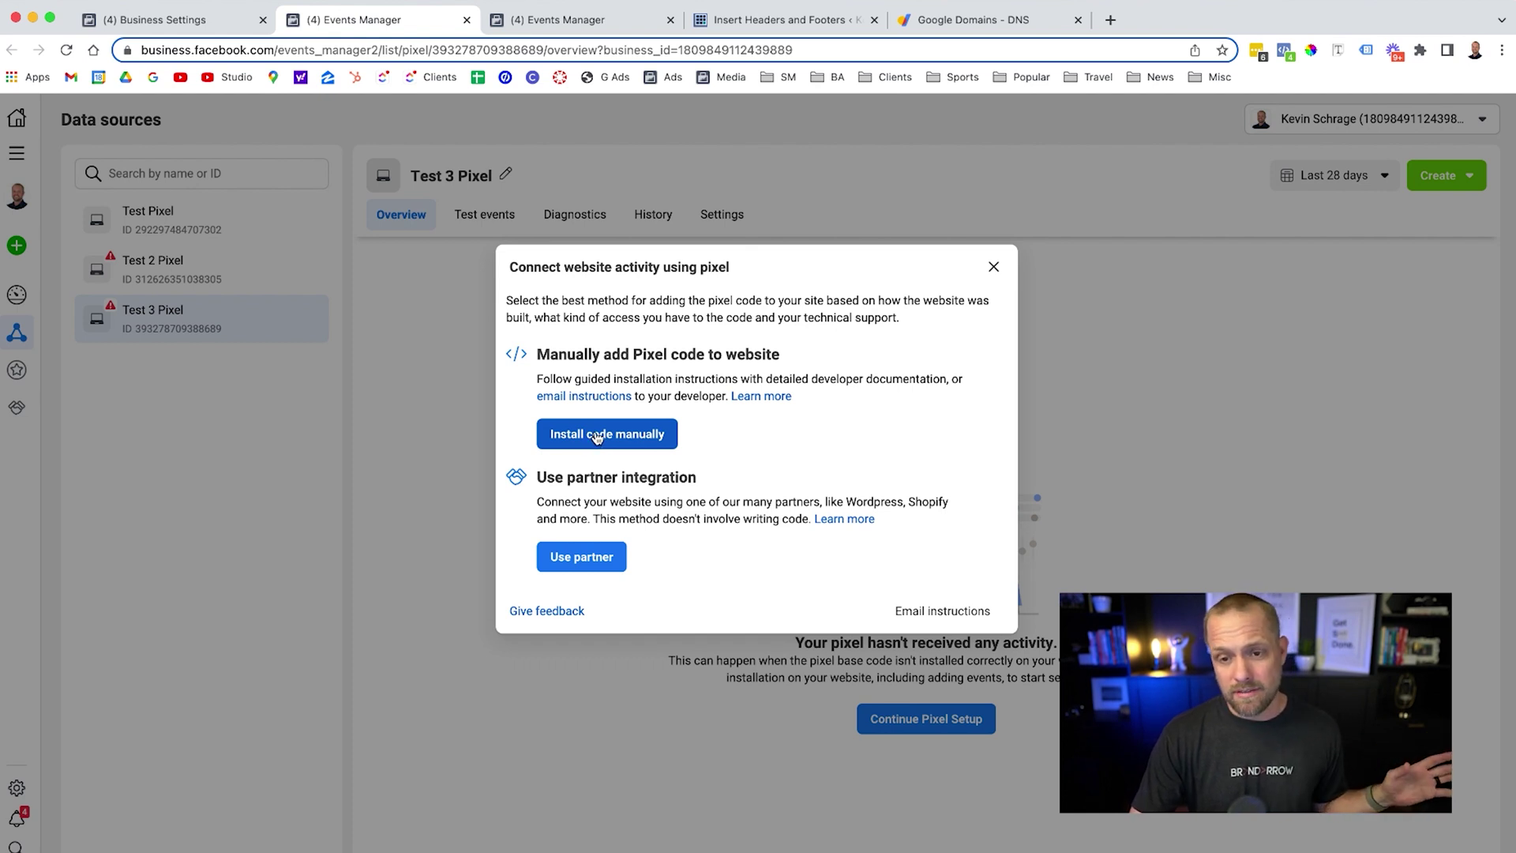
left_click(598, 435)
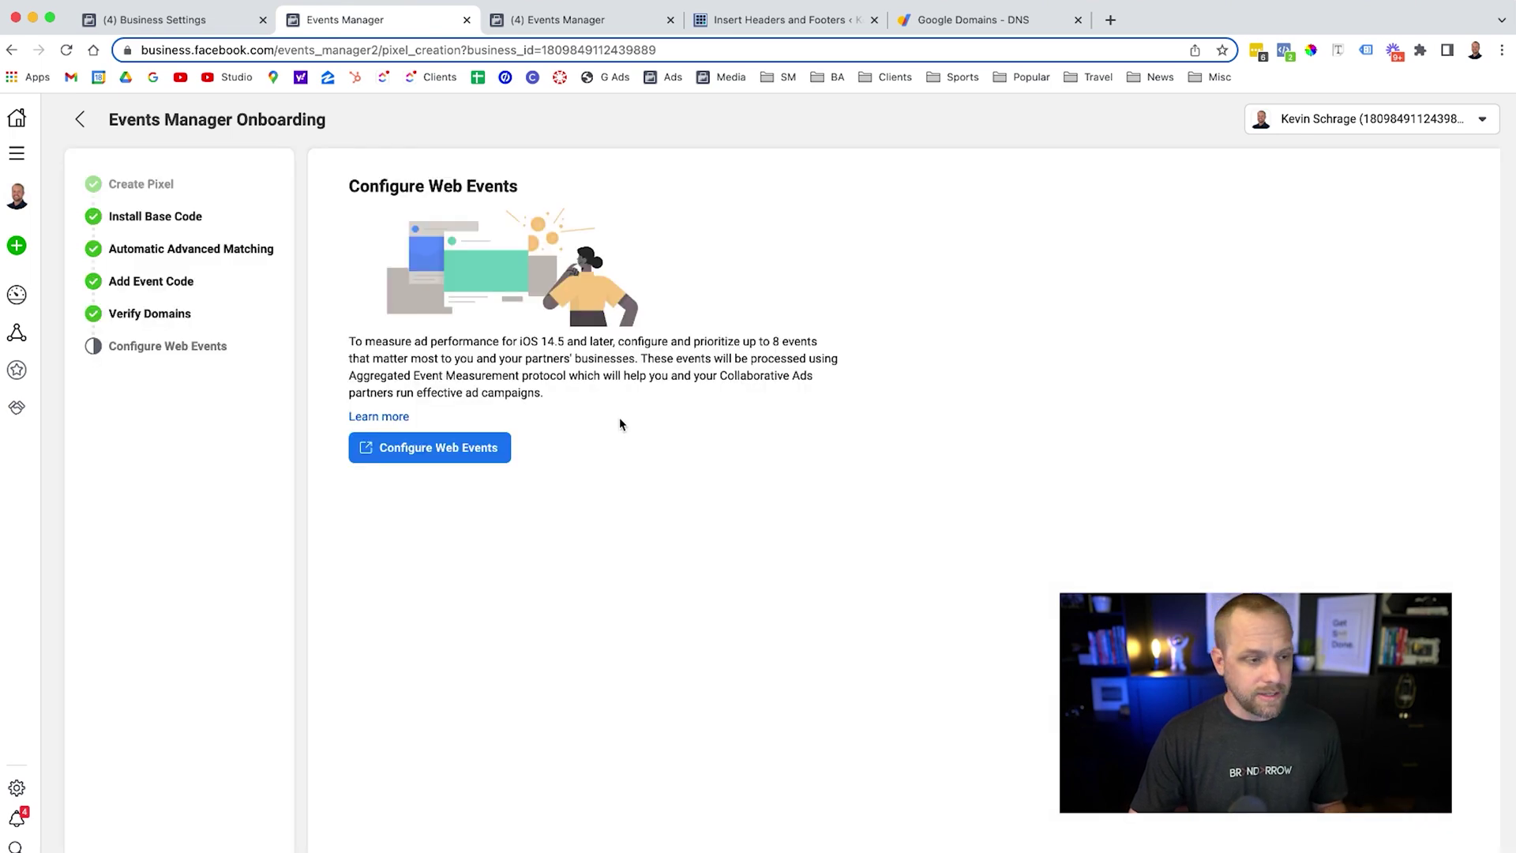
left_click(183, 221)
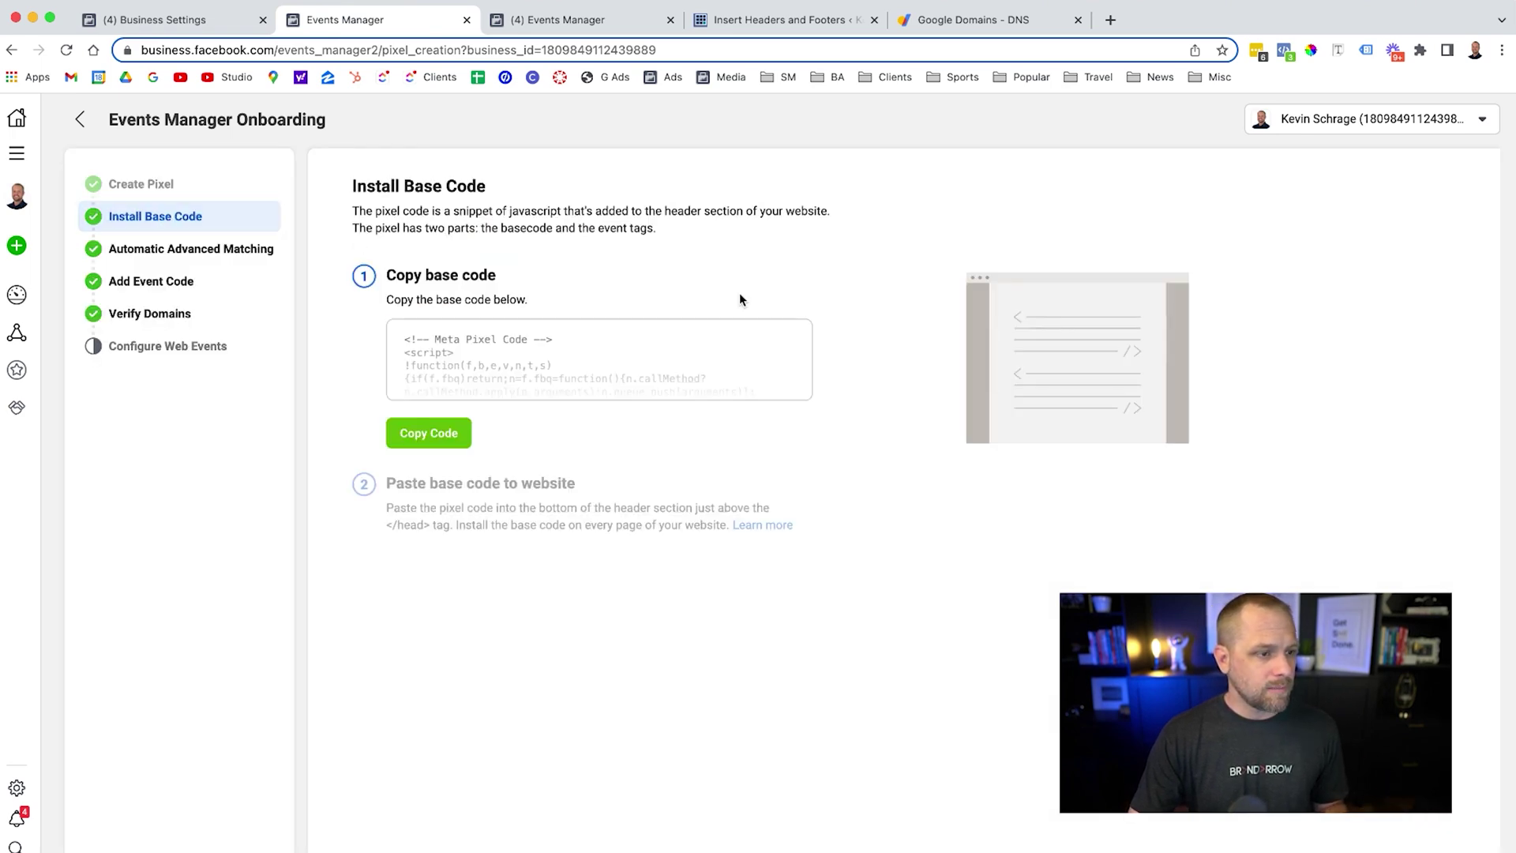
left_click(434, 432)
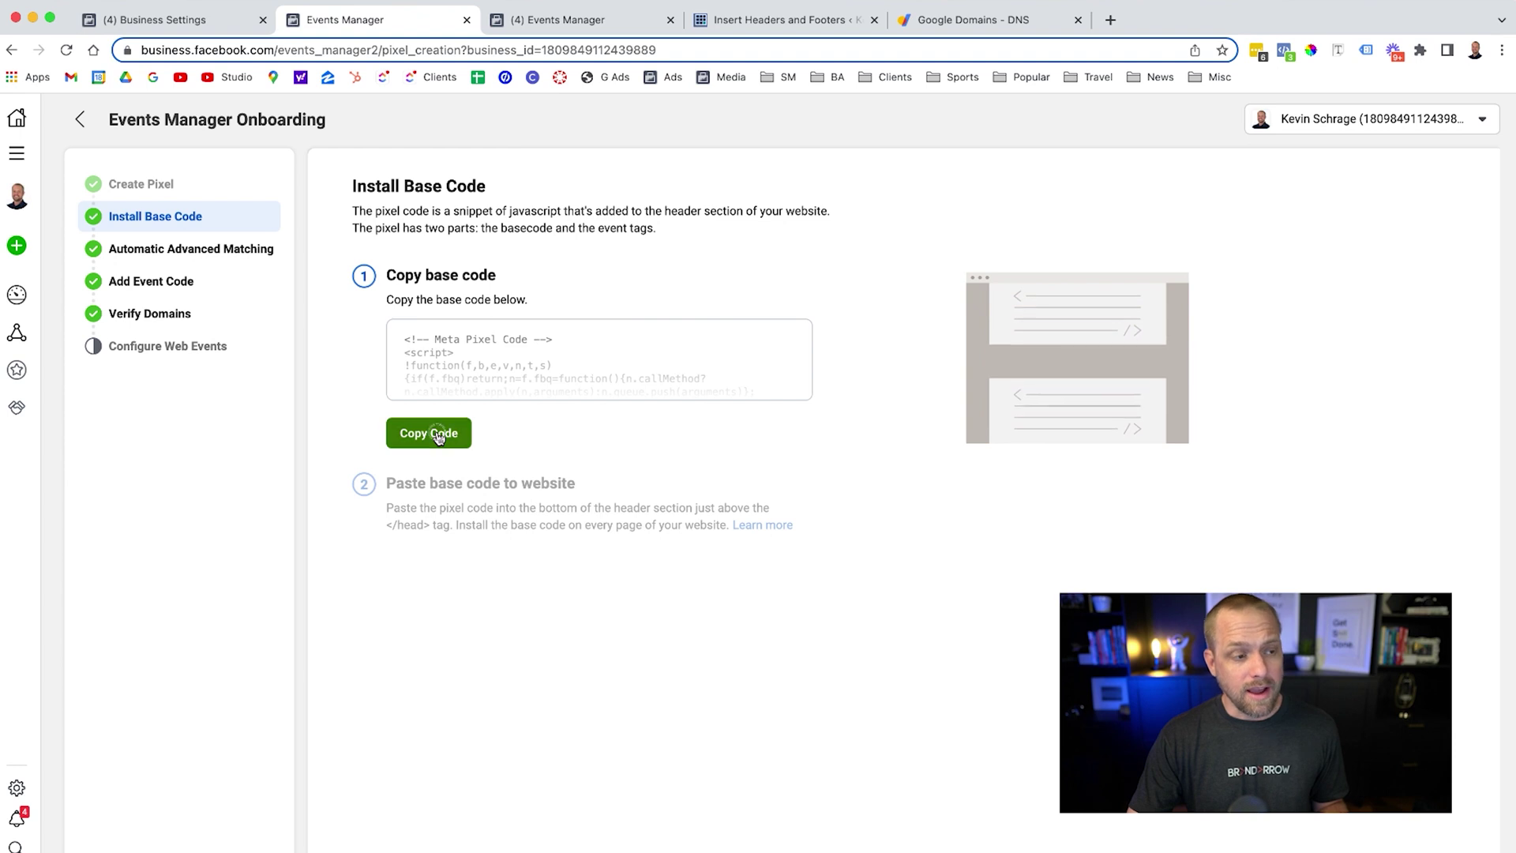
left_click(778, 20)
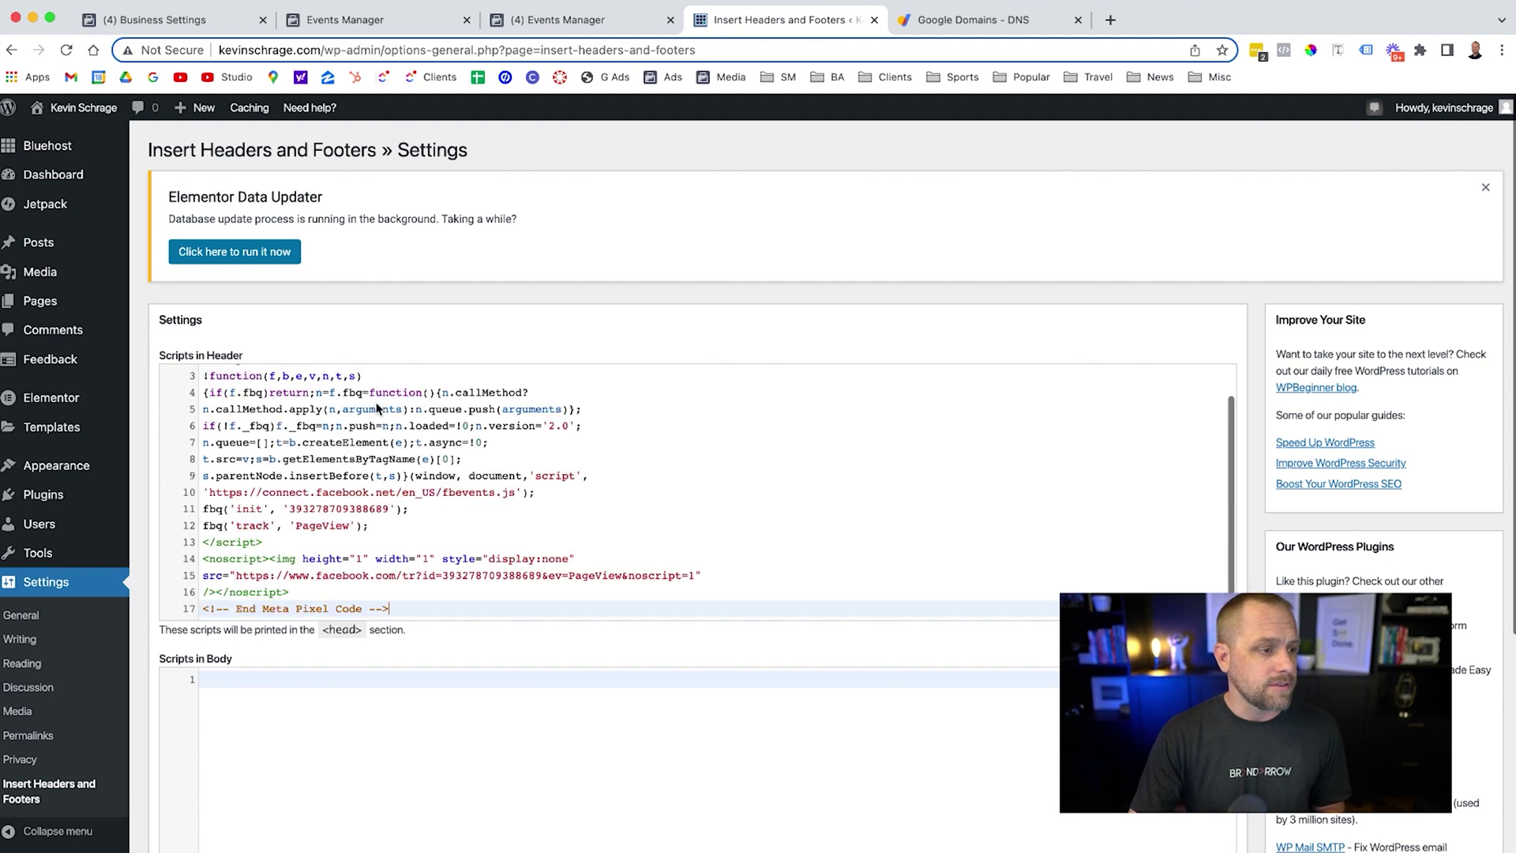
Paste the pixel base code into WordPress Scripts in Header, save, and return to Events Manager
key("super+v")
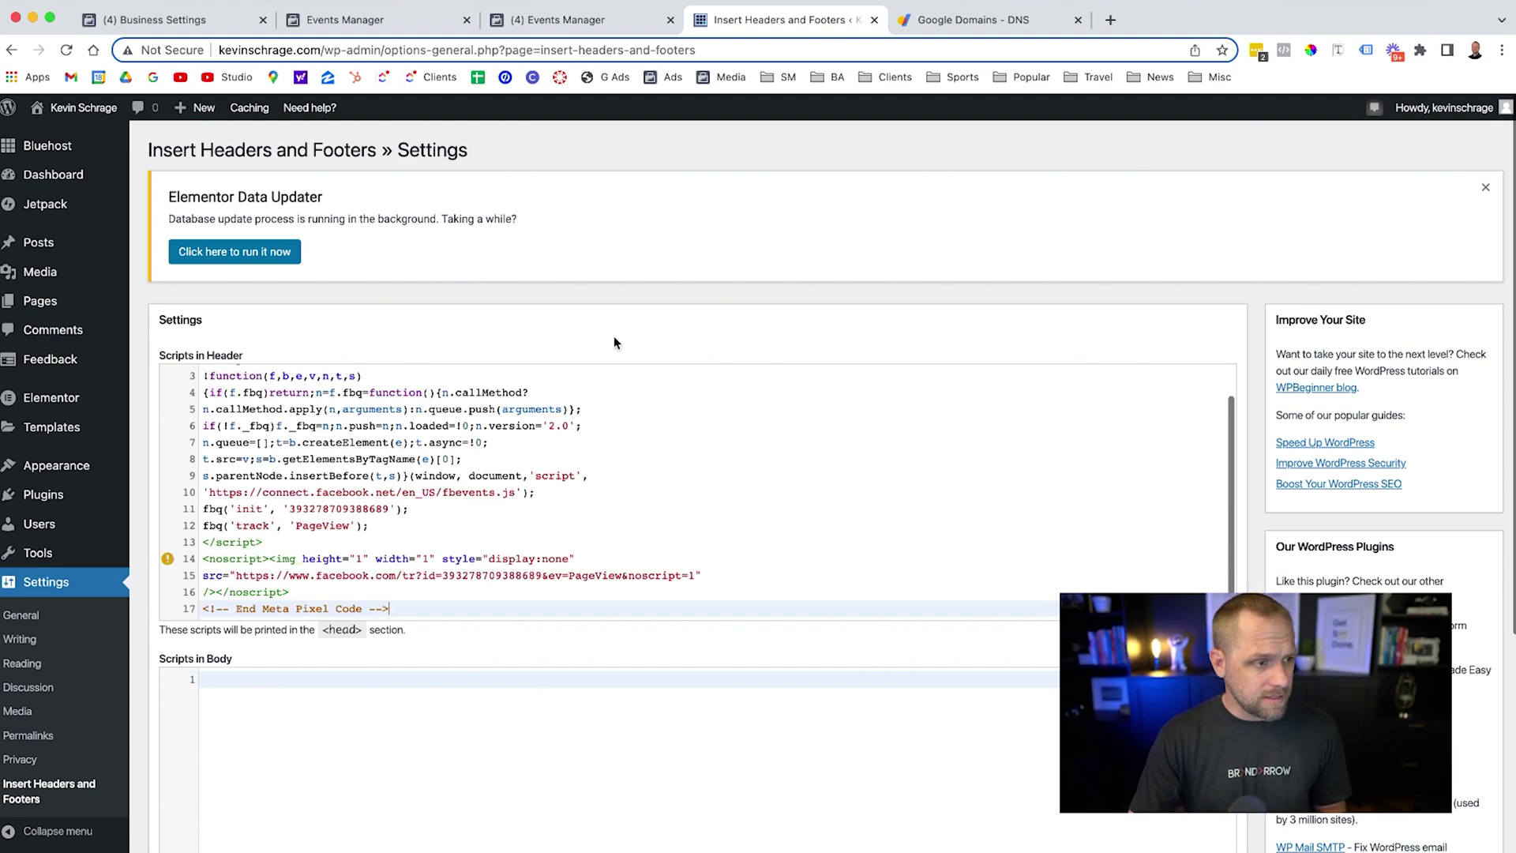
scroll(731, 356, "down", 6)
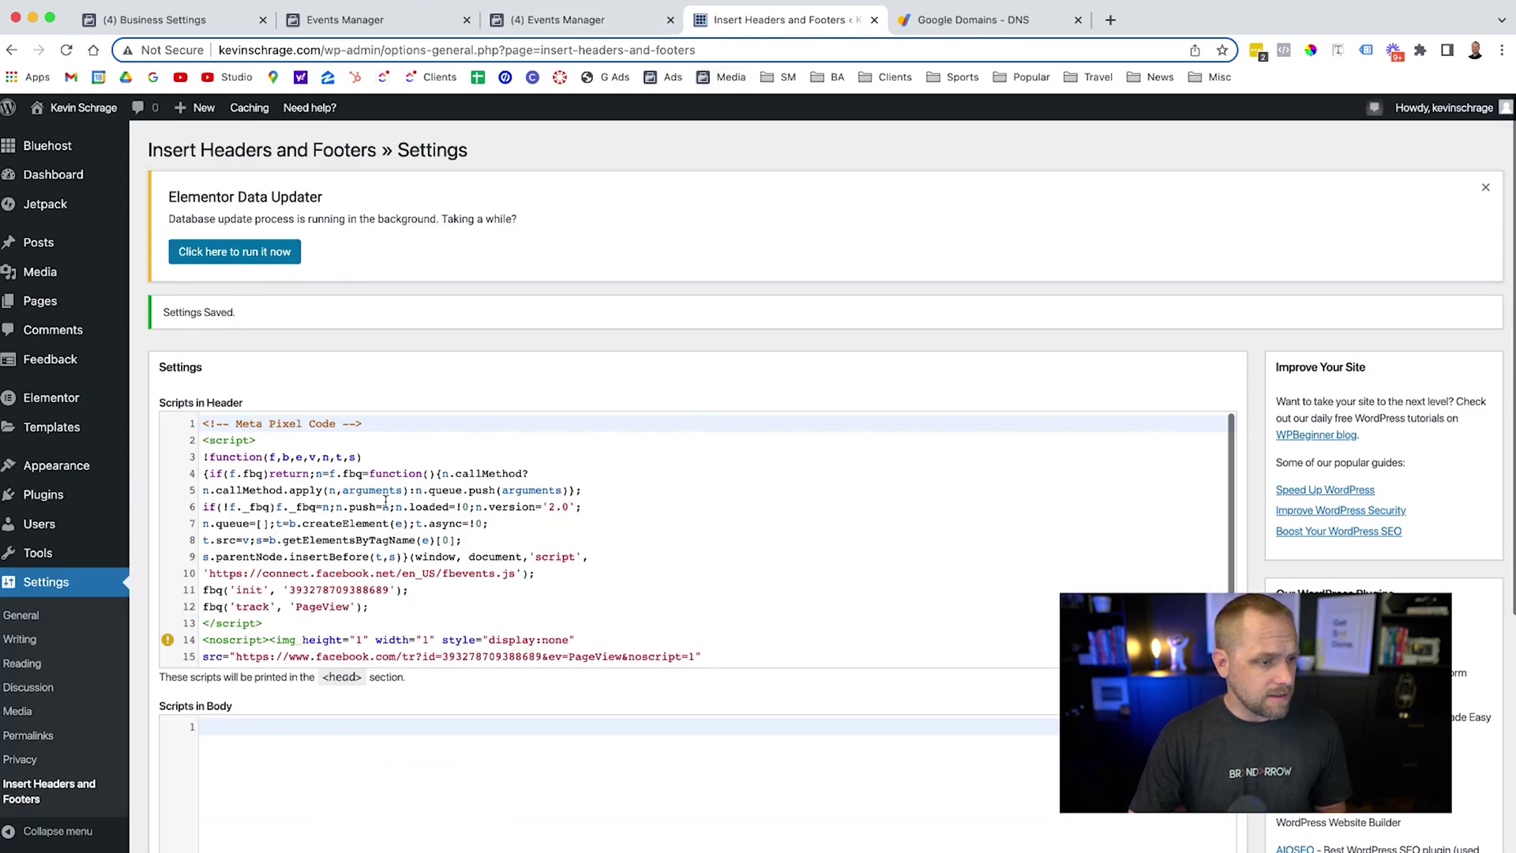
left_click(404, 32)
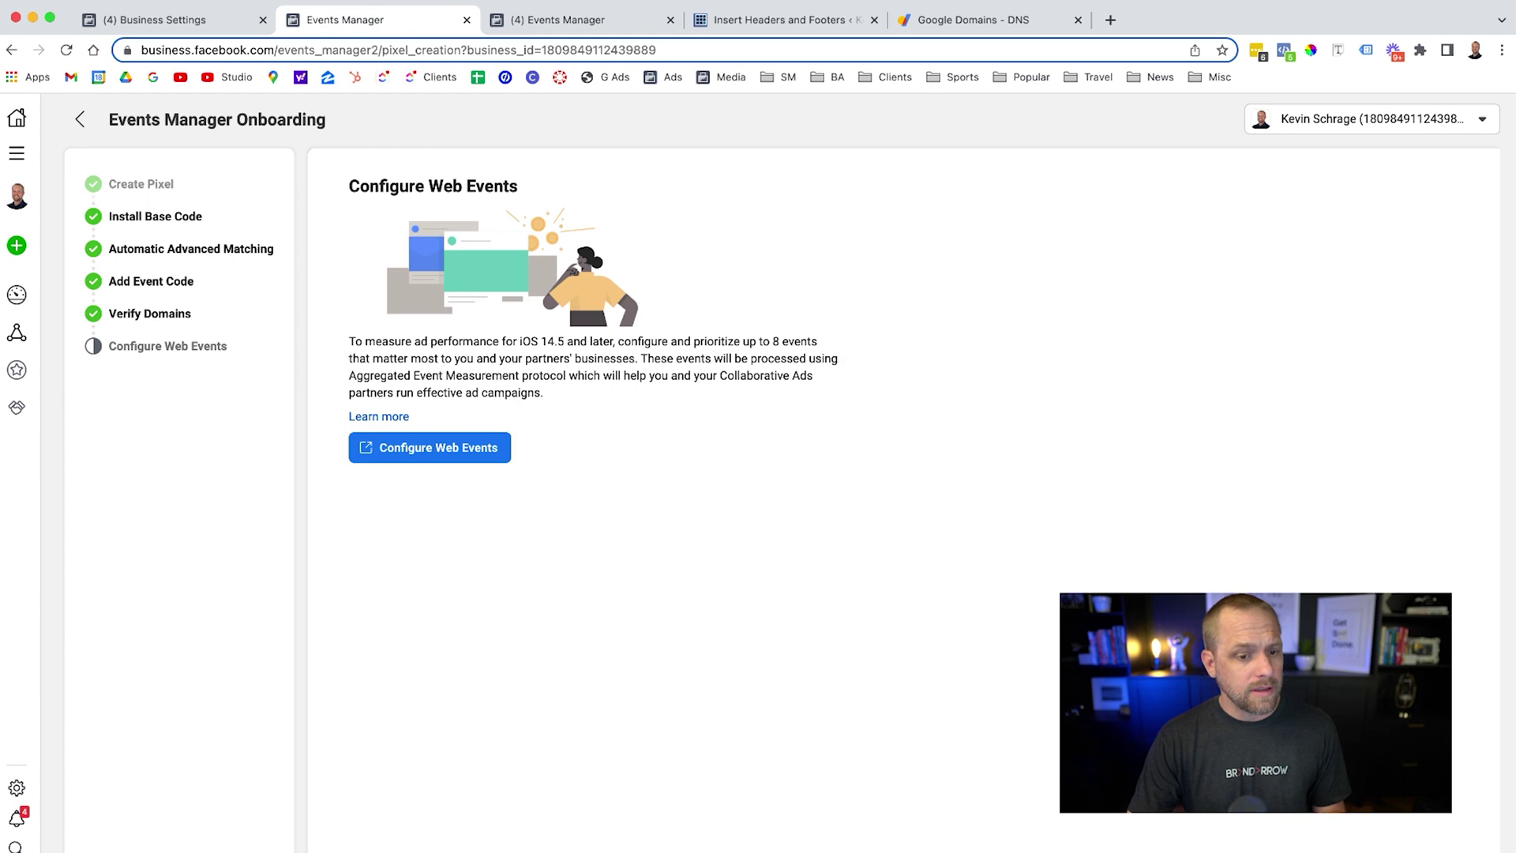
Load kevinschrage.com in a new tab and confirm with Pixel Helper that Test 3 Pixel fires PageView
left_click(1107, 17)
type("kevinschrage")
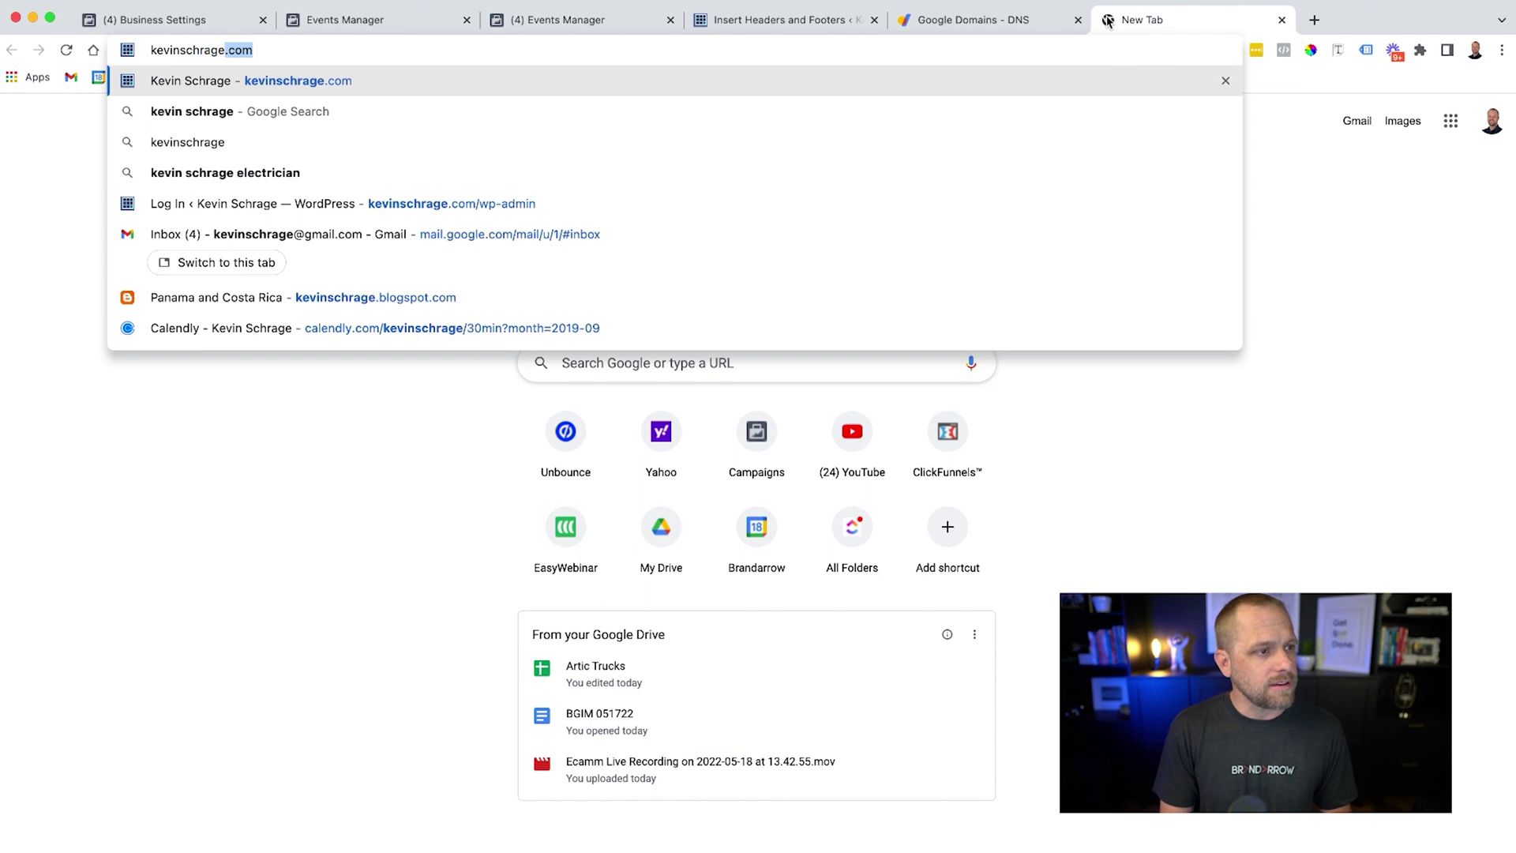
key("Return")
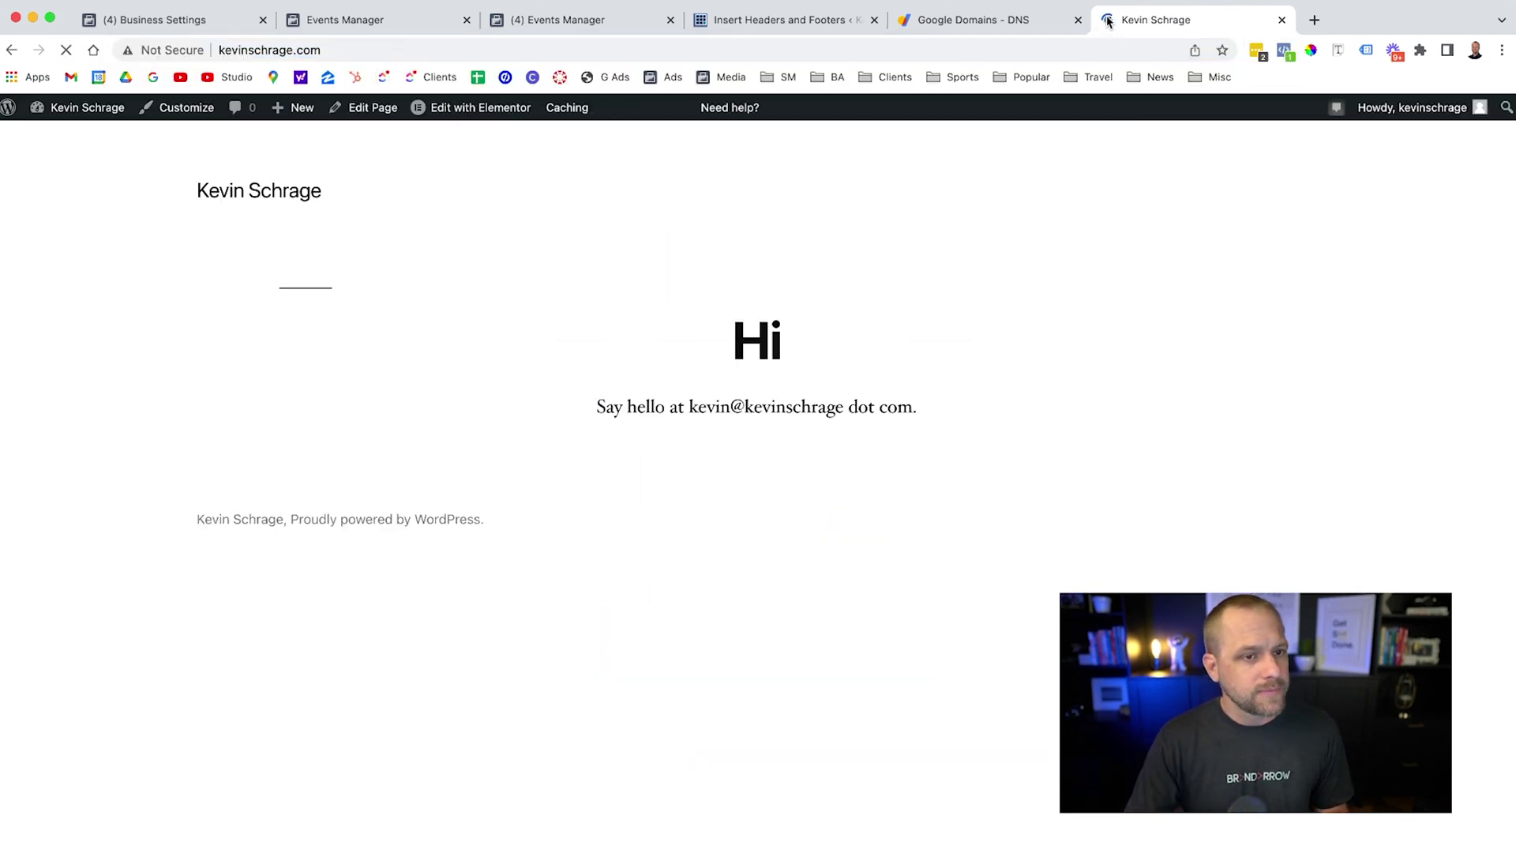
left_click(1285, 51)
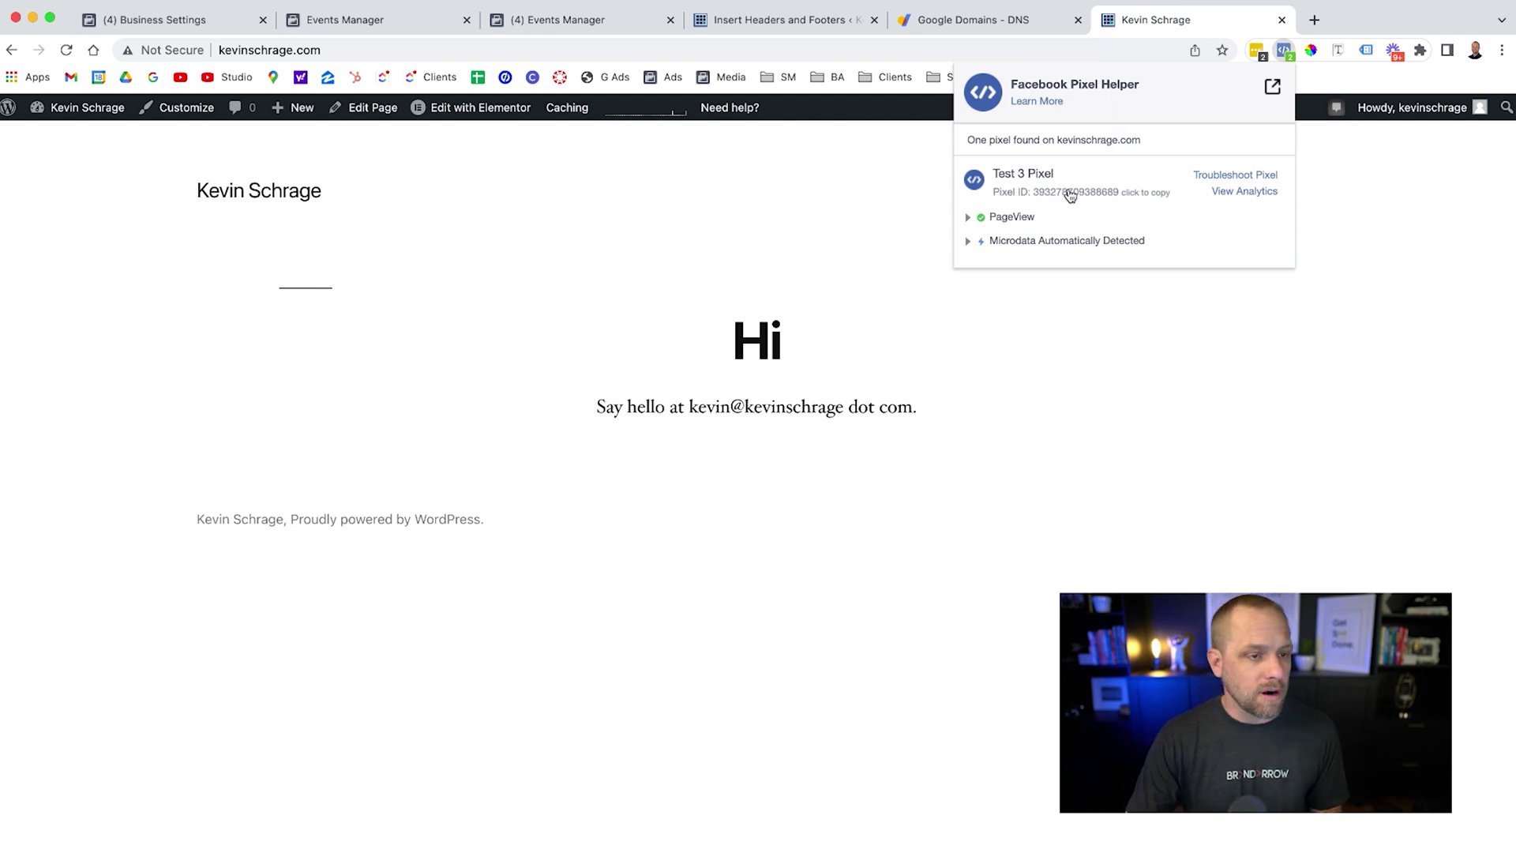
left_click(380, 22)
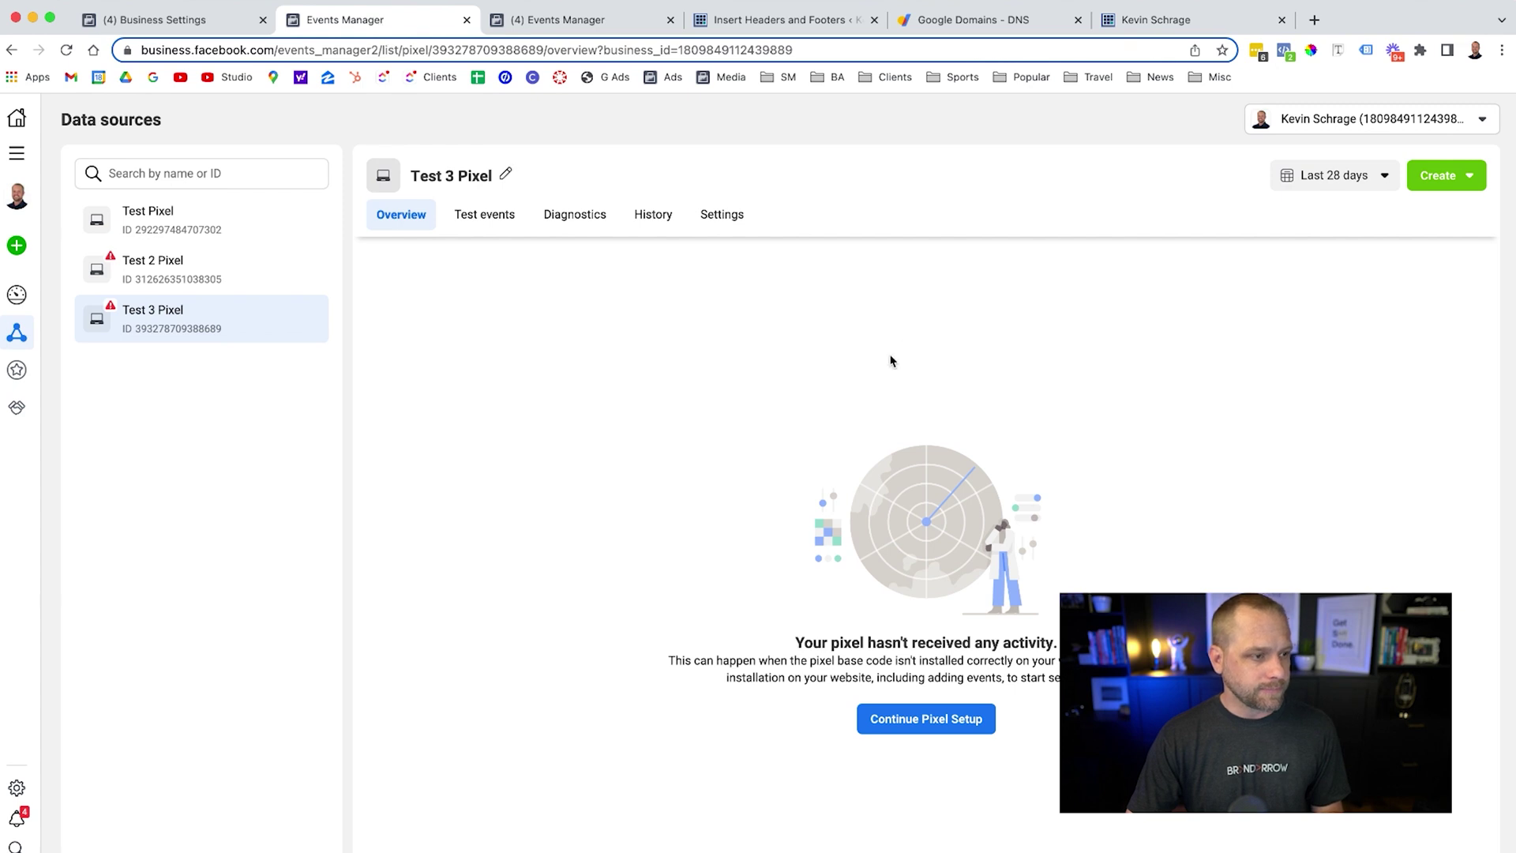
Go to the Brand Safety > Domains page in Business Settings
left_click(192, 22)
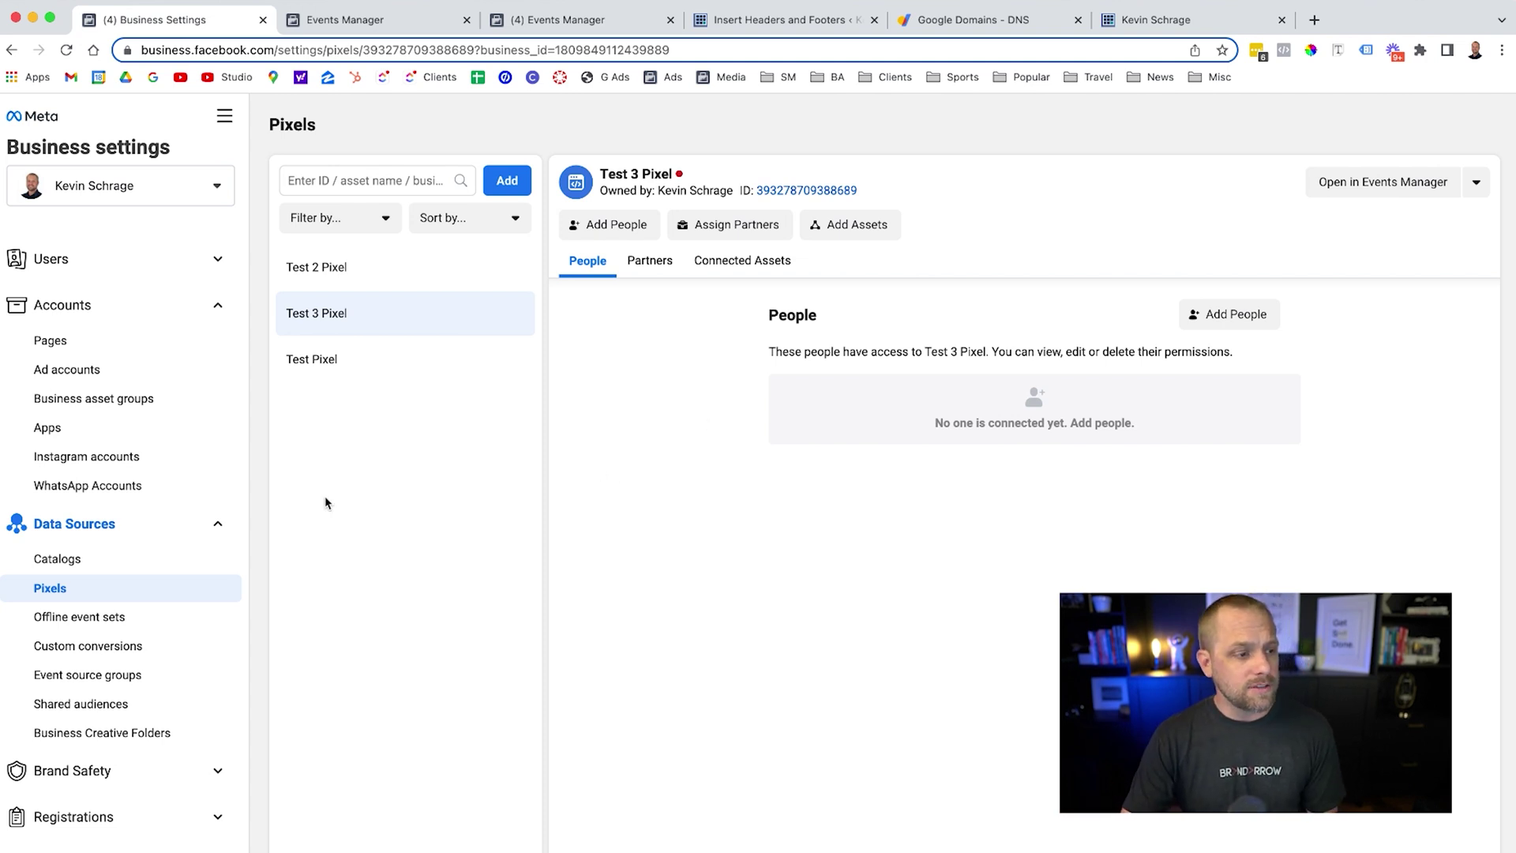
left_click(217, 524)
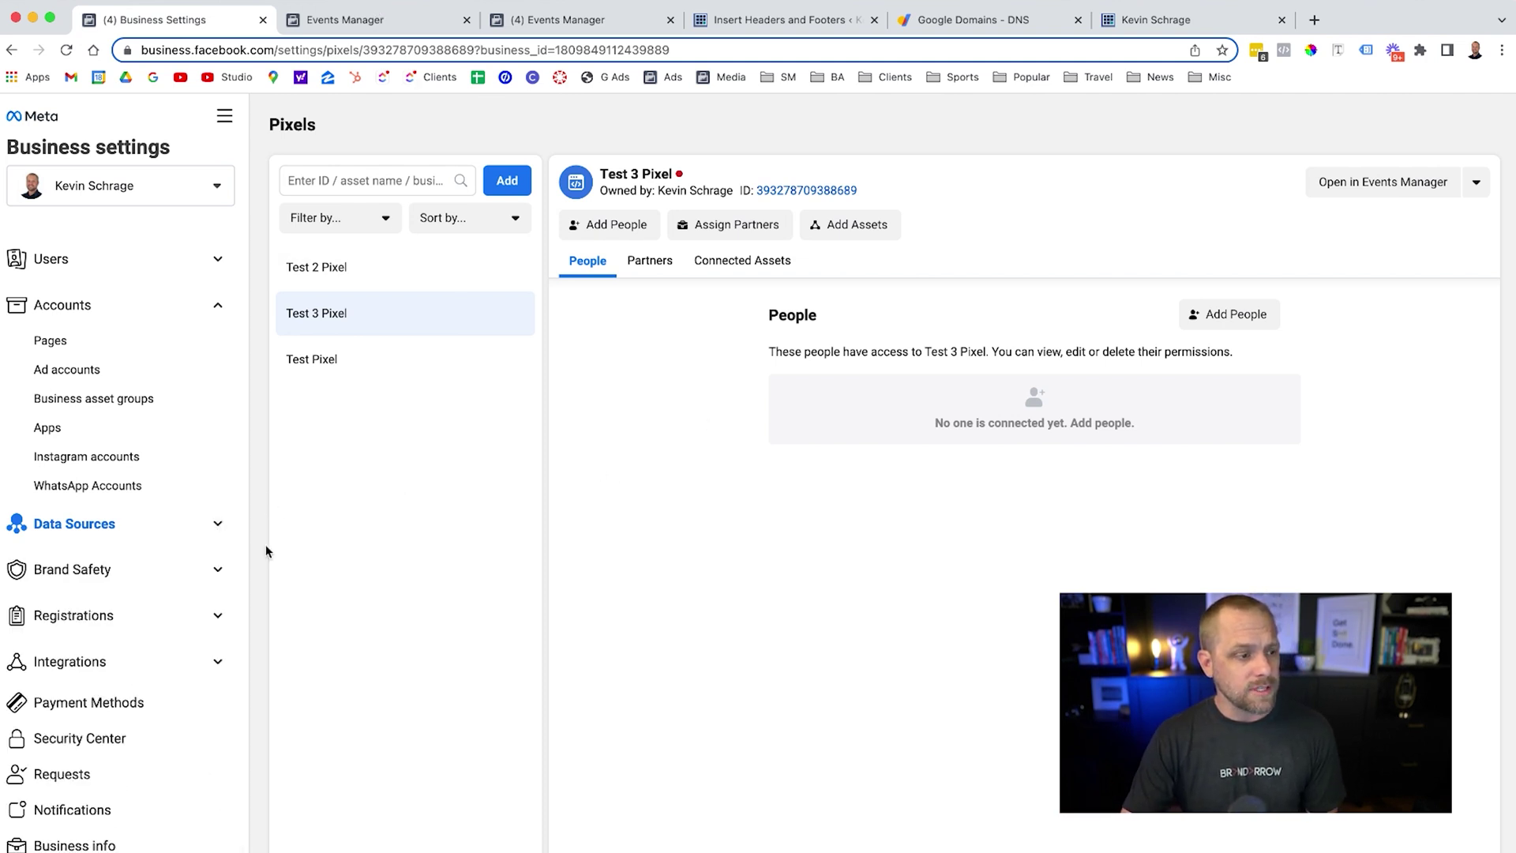
left_click(218, 571)
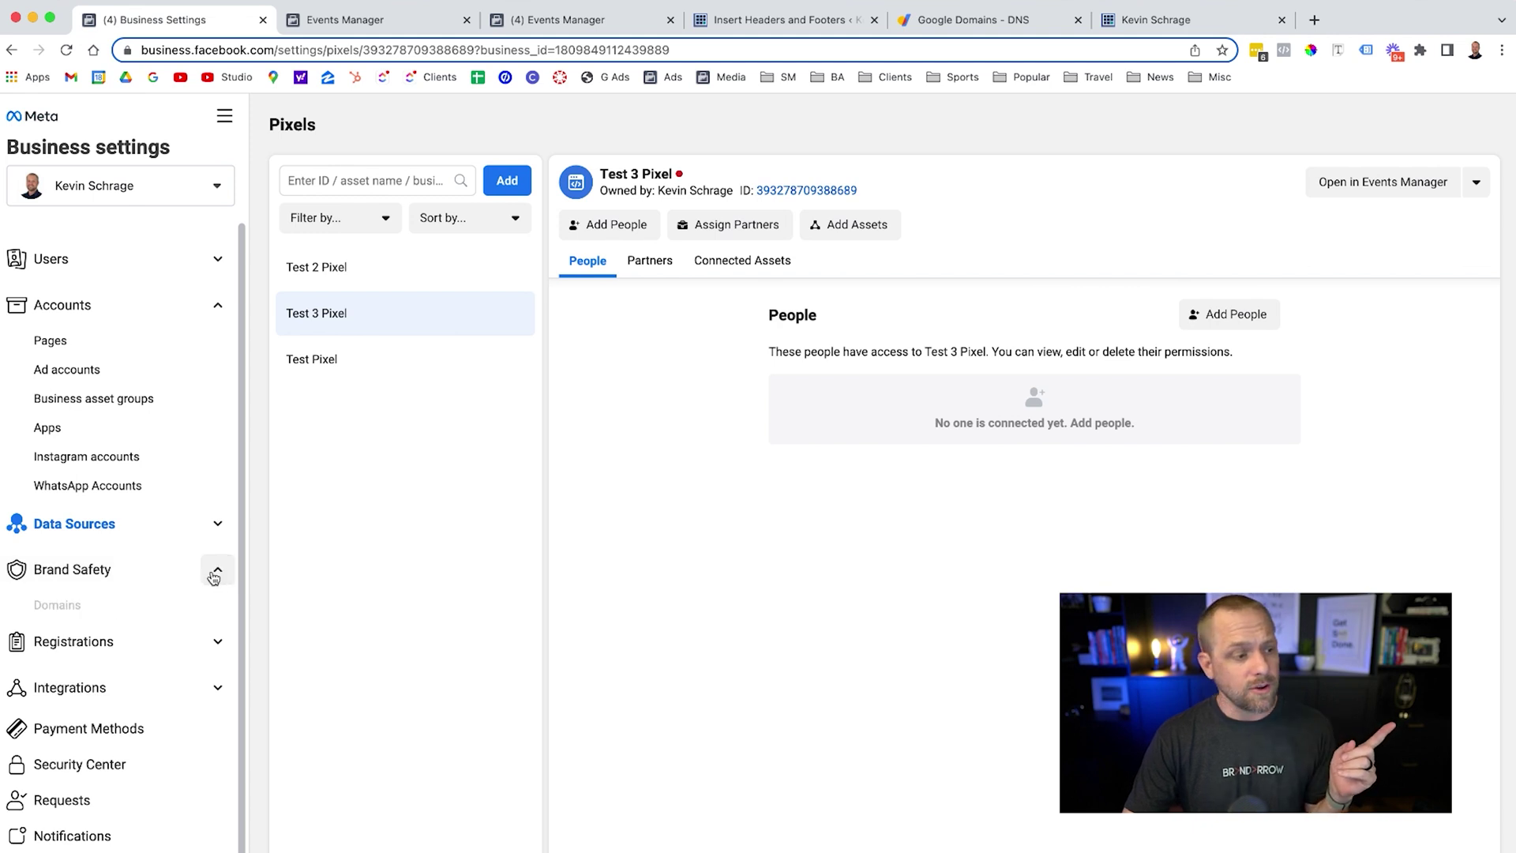
left_click(79, 607)
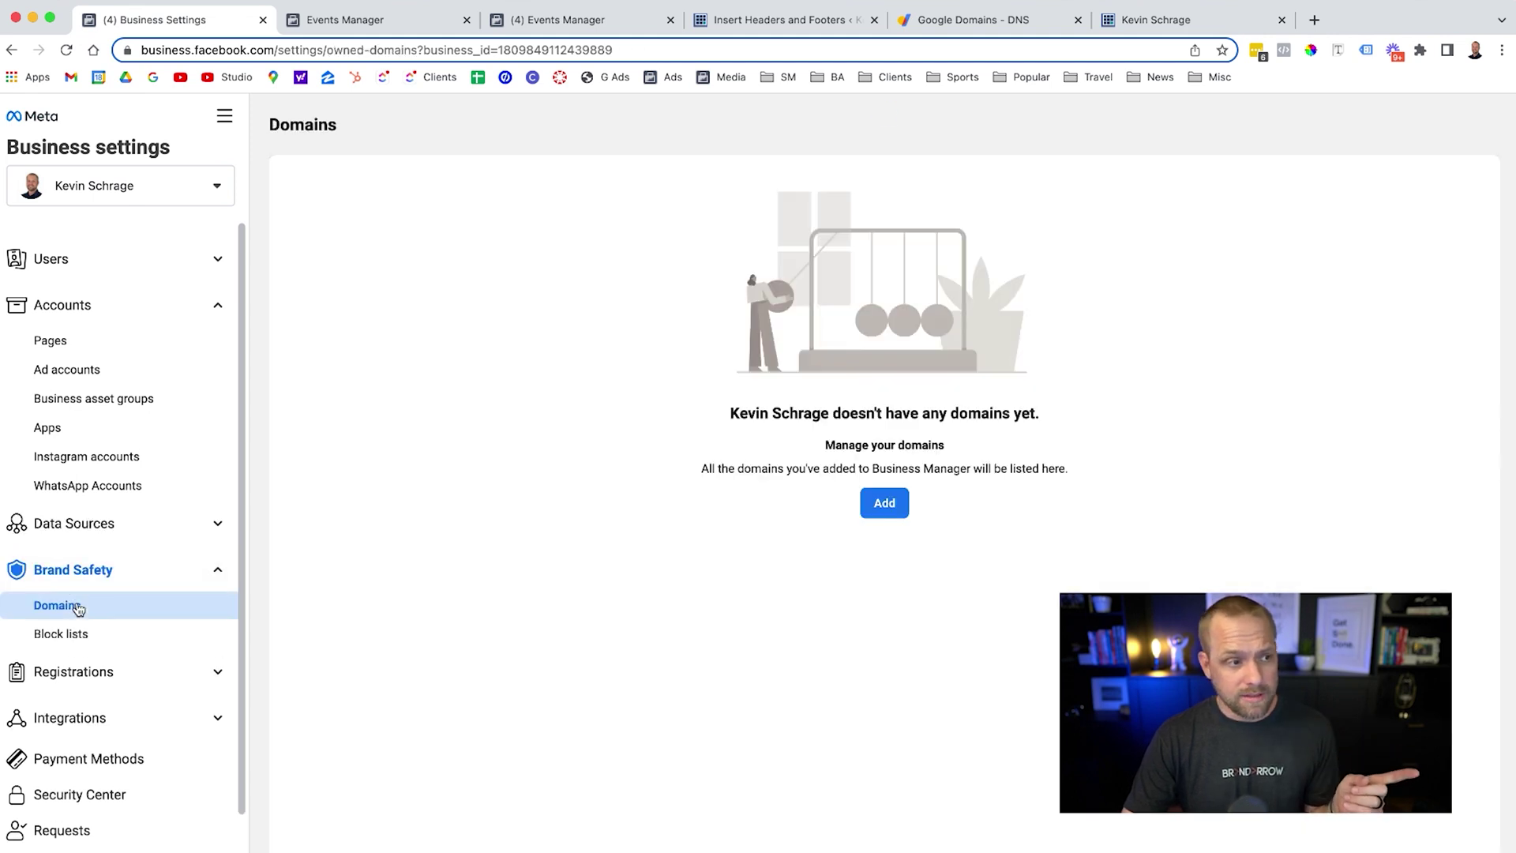
Add kevinschrage.com as a new business domain
left_click(883, 504)
left_click(673, 418)
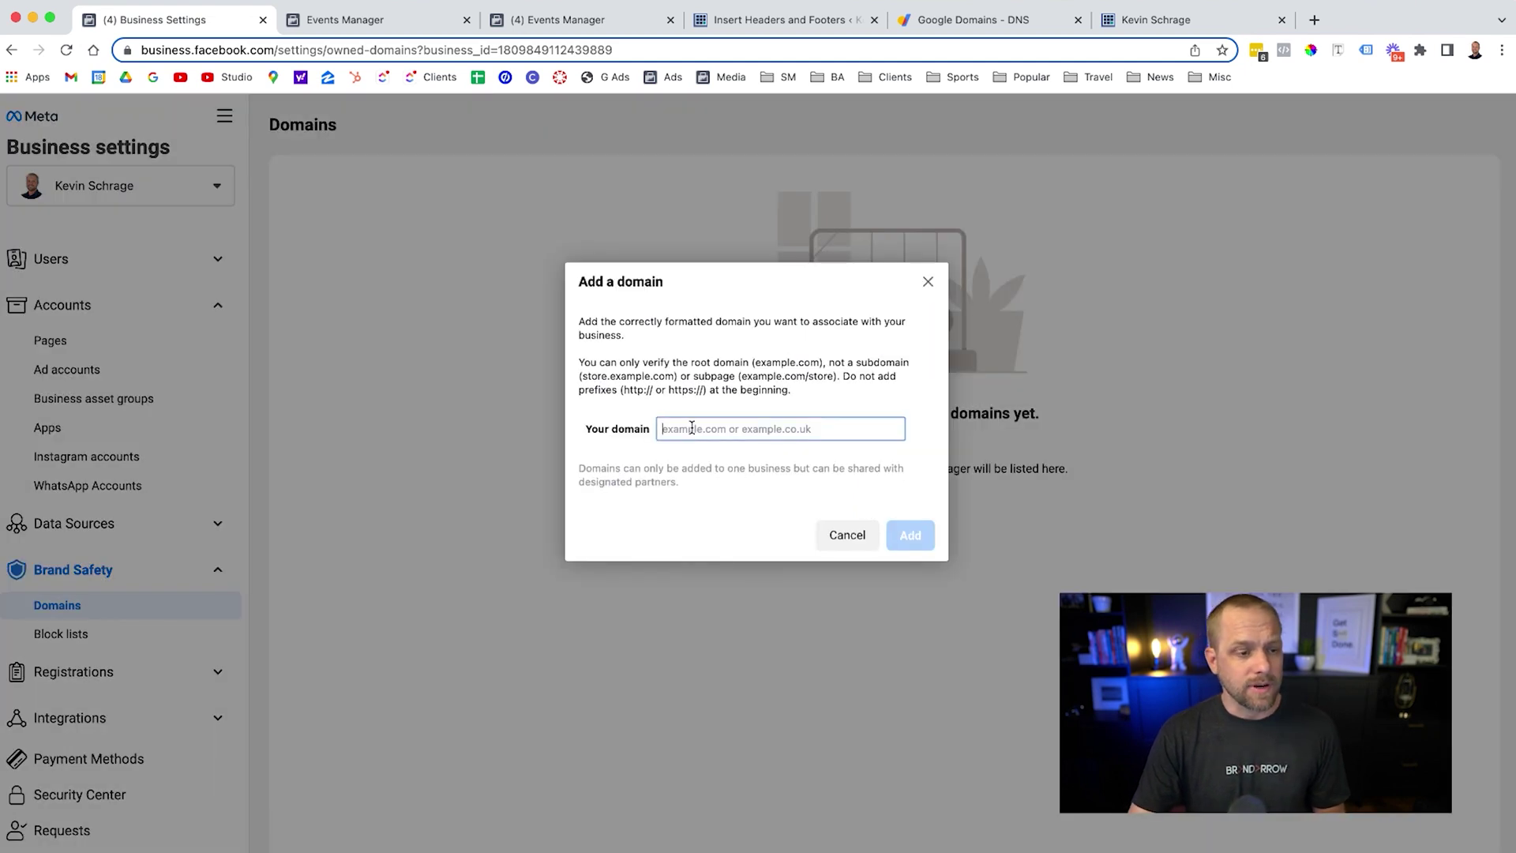
type("kevinsc")
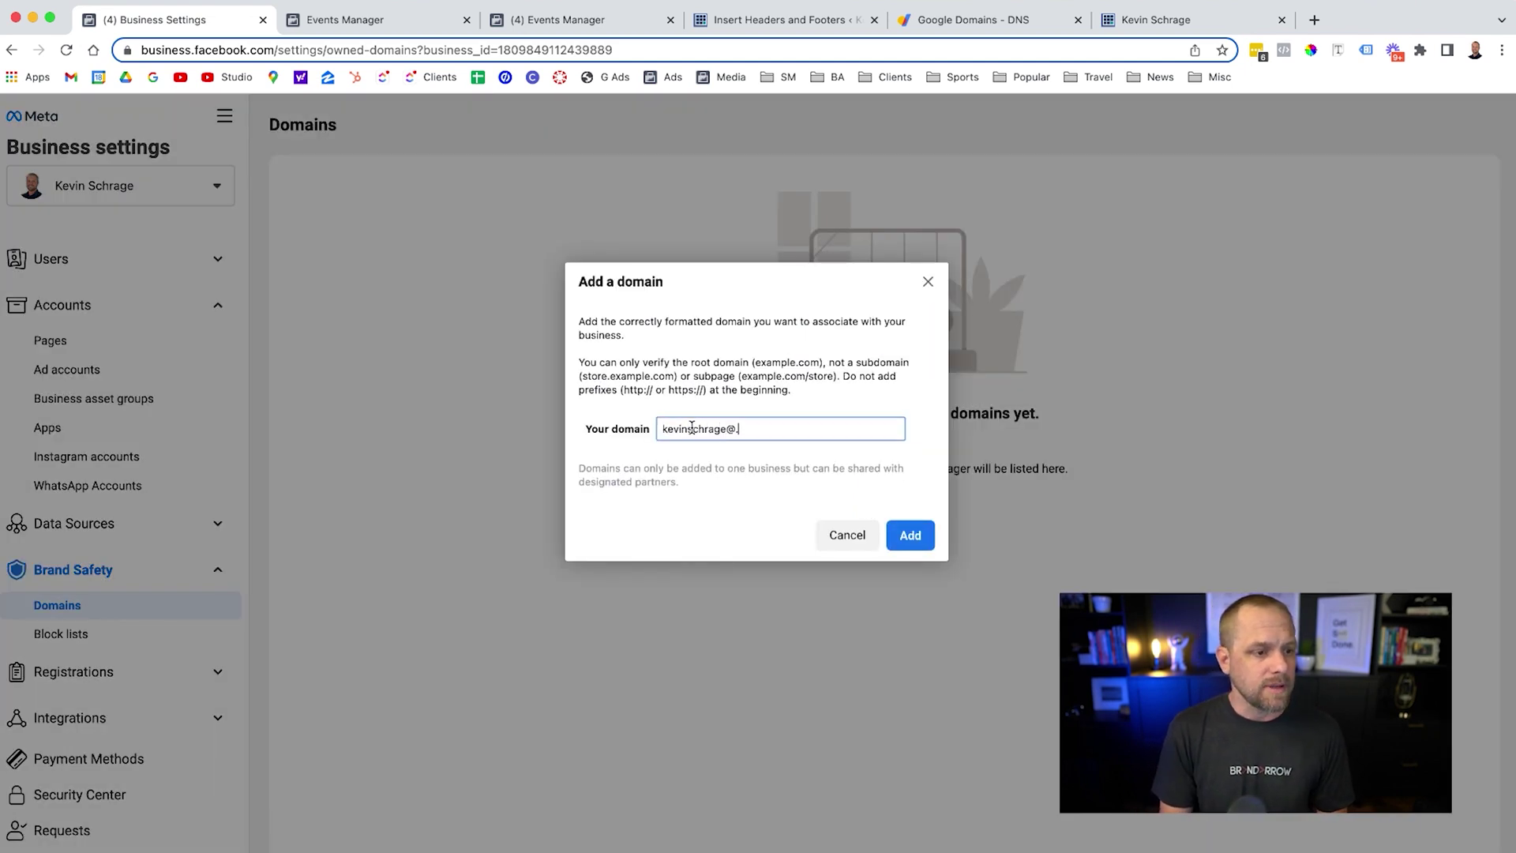
type("hrage.com")
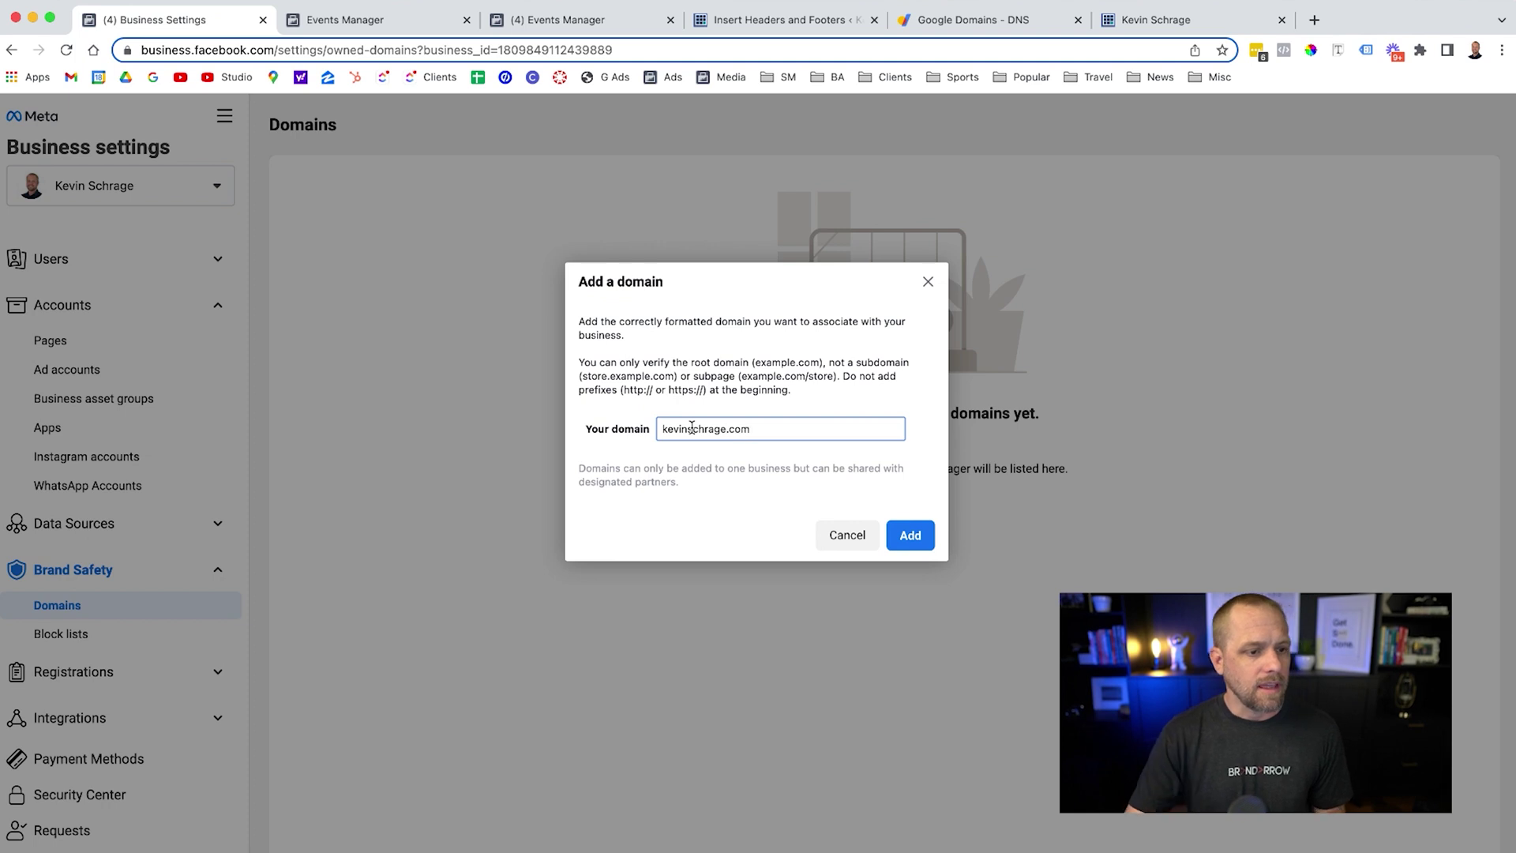
left_click(912, 537)
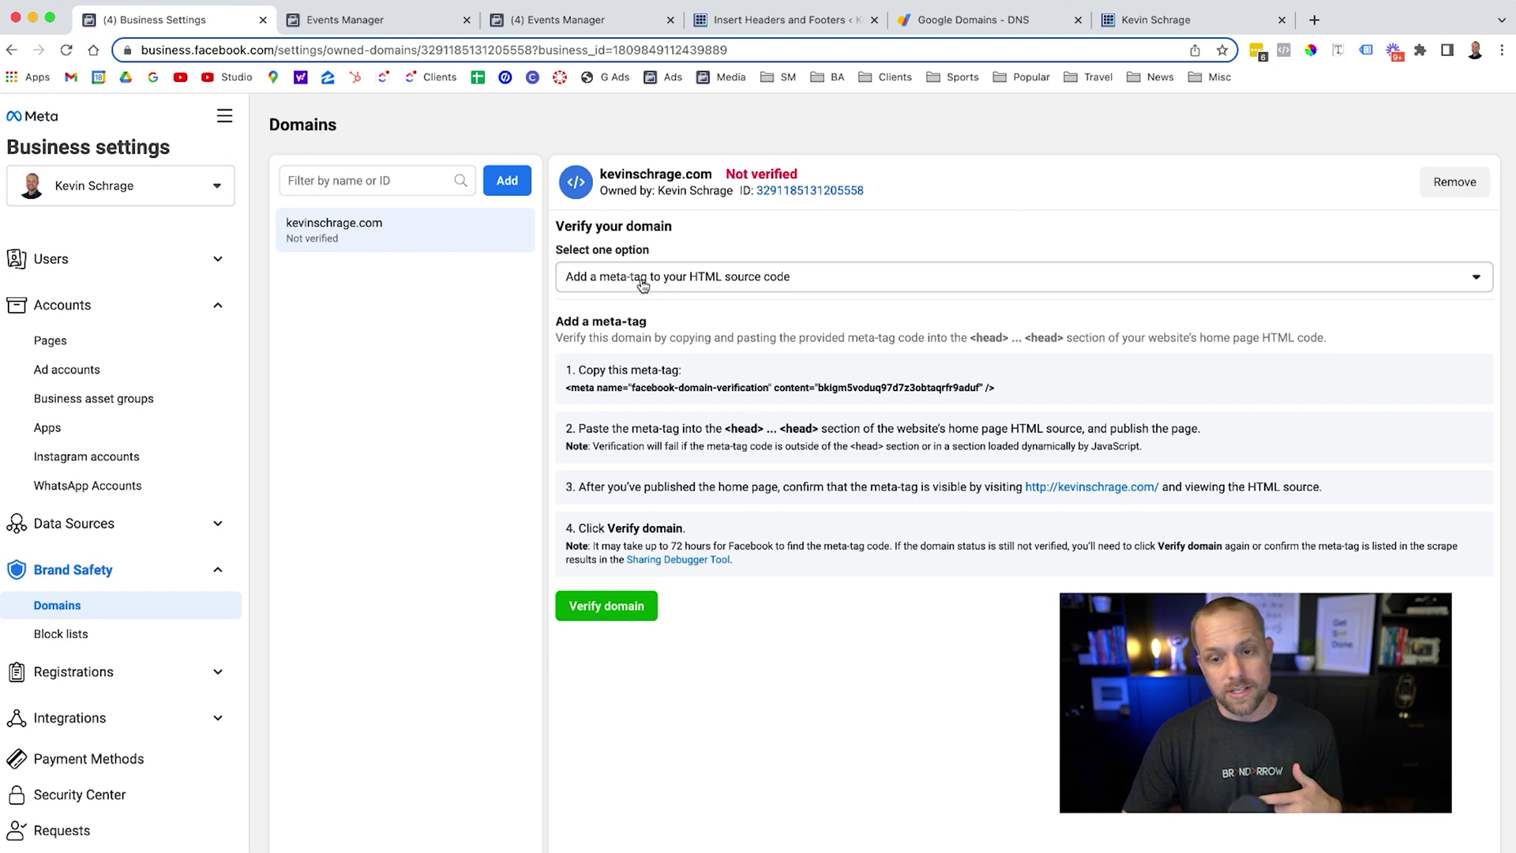
Choose HTML meta-tag verification for kevinschrage.com and copy the verification tag
left_click(644, 286)
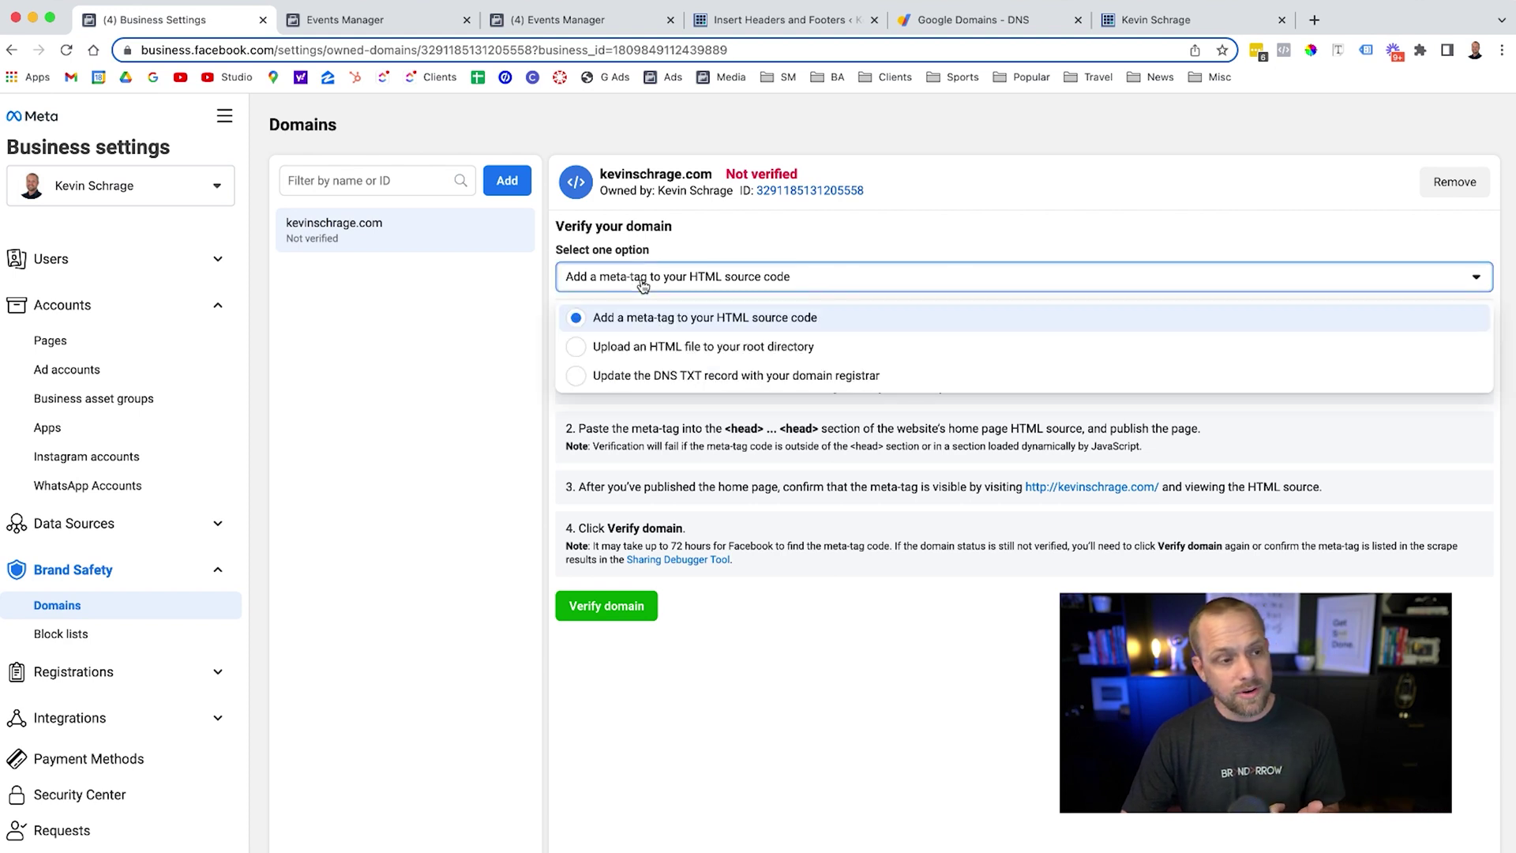
left_click(813, 317)
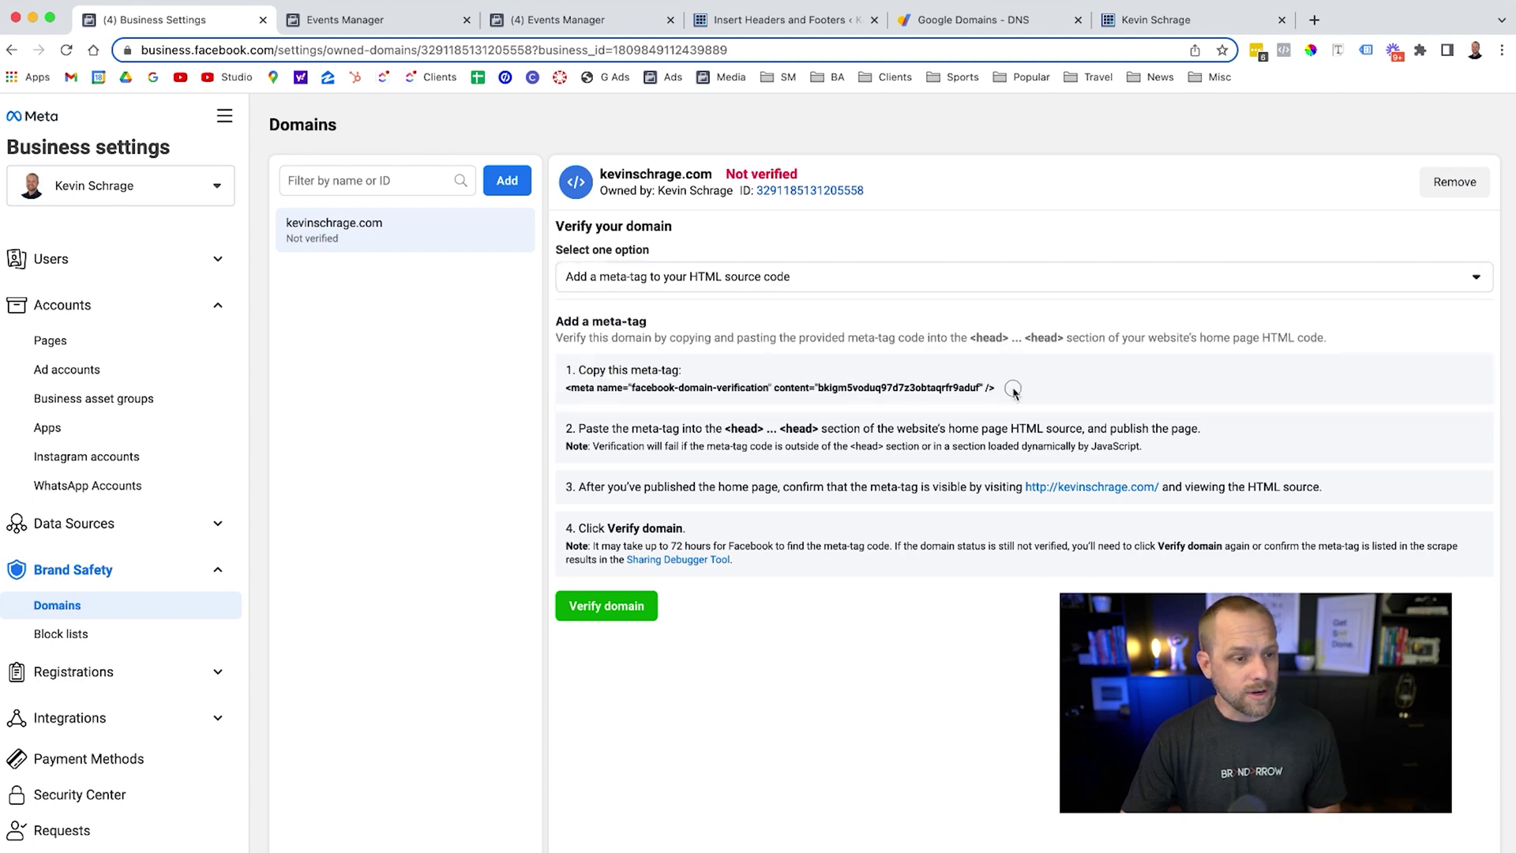
left_click(1013, 388)
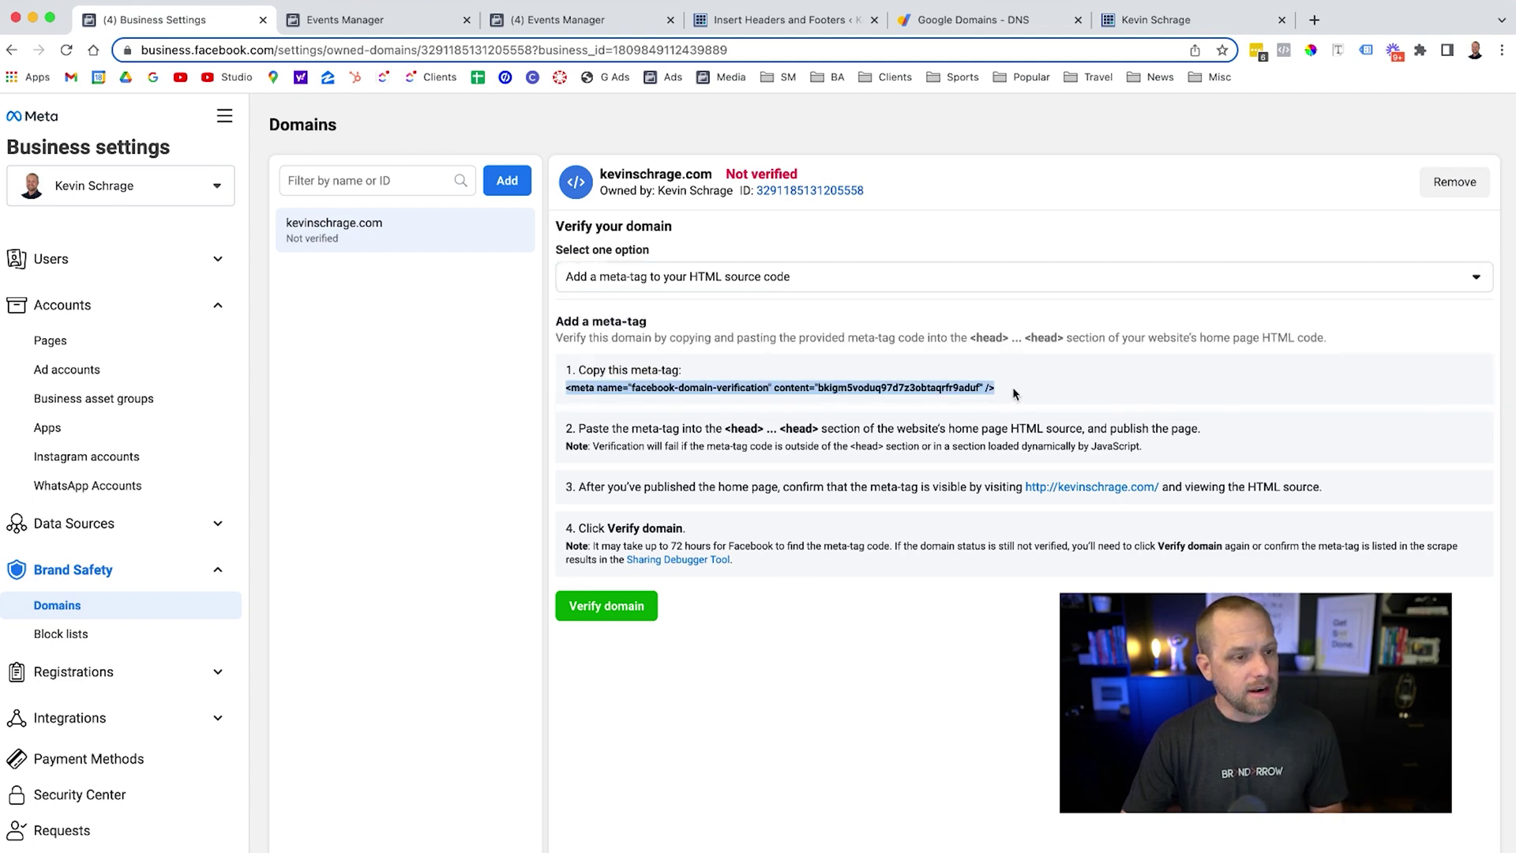
left_click(767, 21)
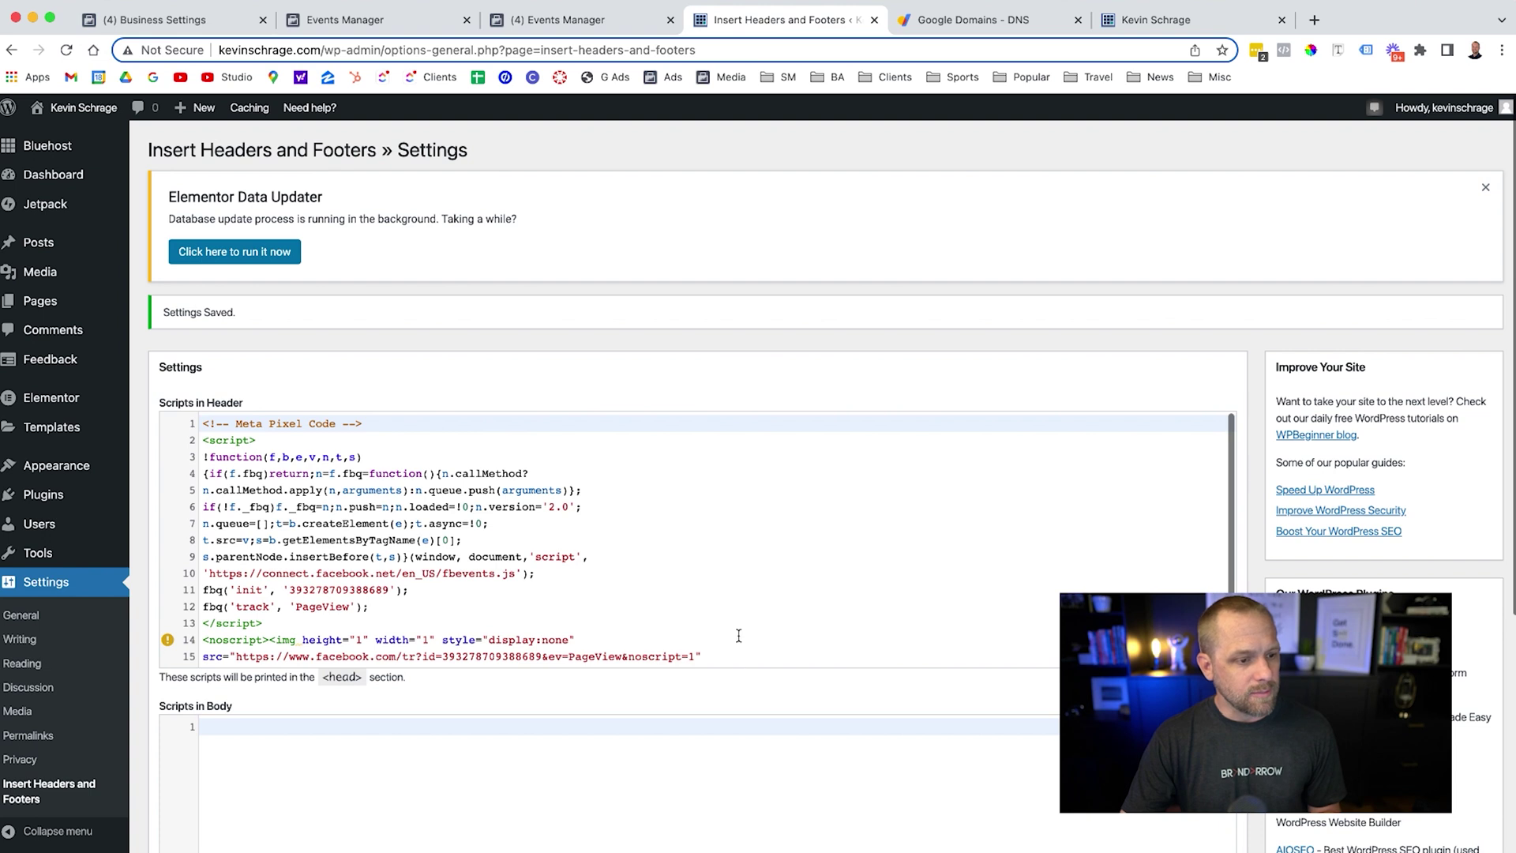
Paste the domain-verification meta-tag on a new line after the pixel code in Scripts in Header and save
scroll(695, 634, "down", 1)
left_click(463, 659)
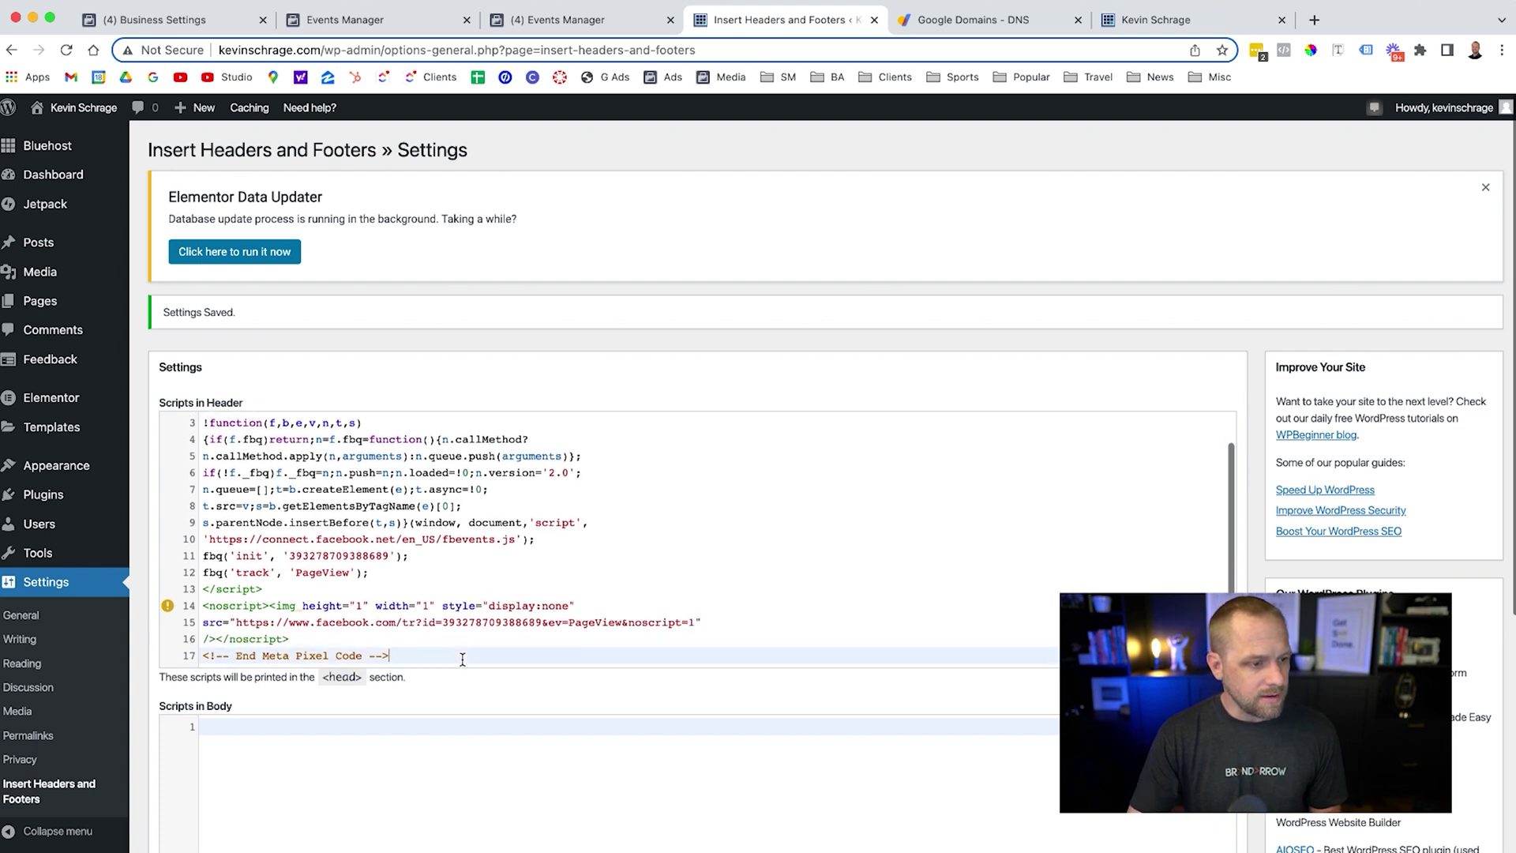
key("Return")
key("Return")
key("ctrl+v")
key("Return")
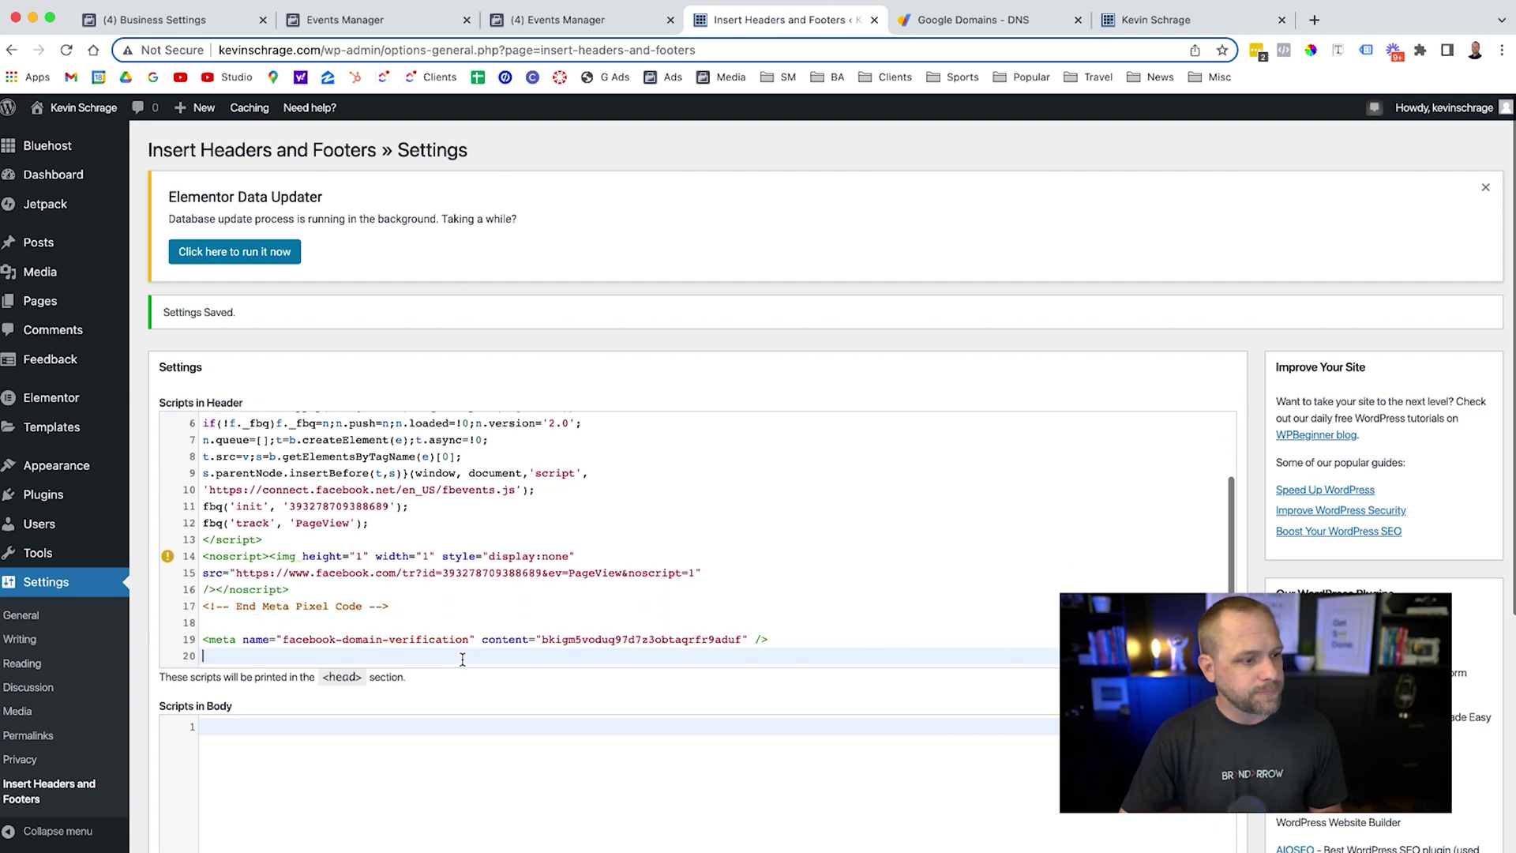
scroll(970, 518, "down", 6)
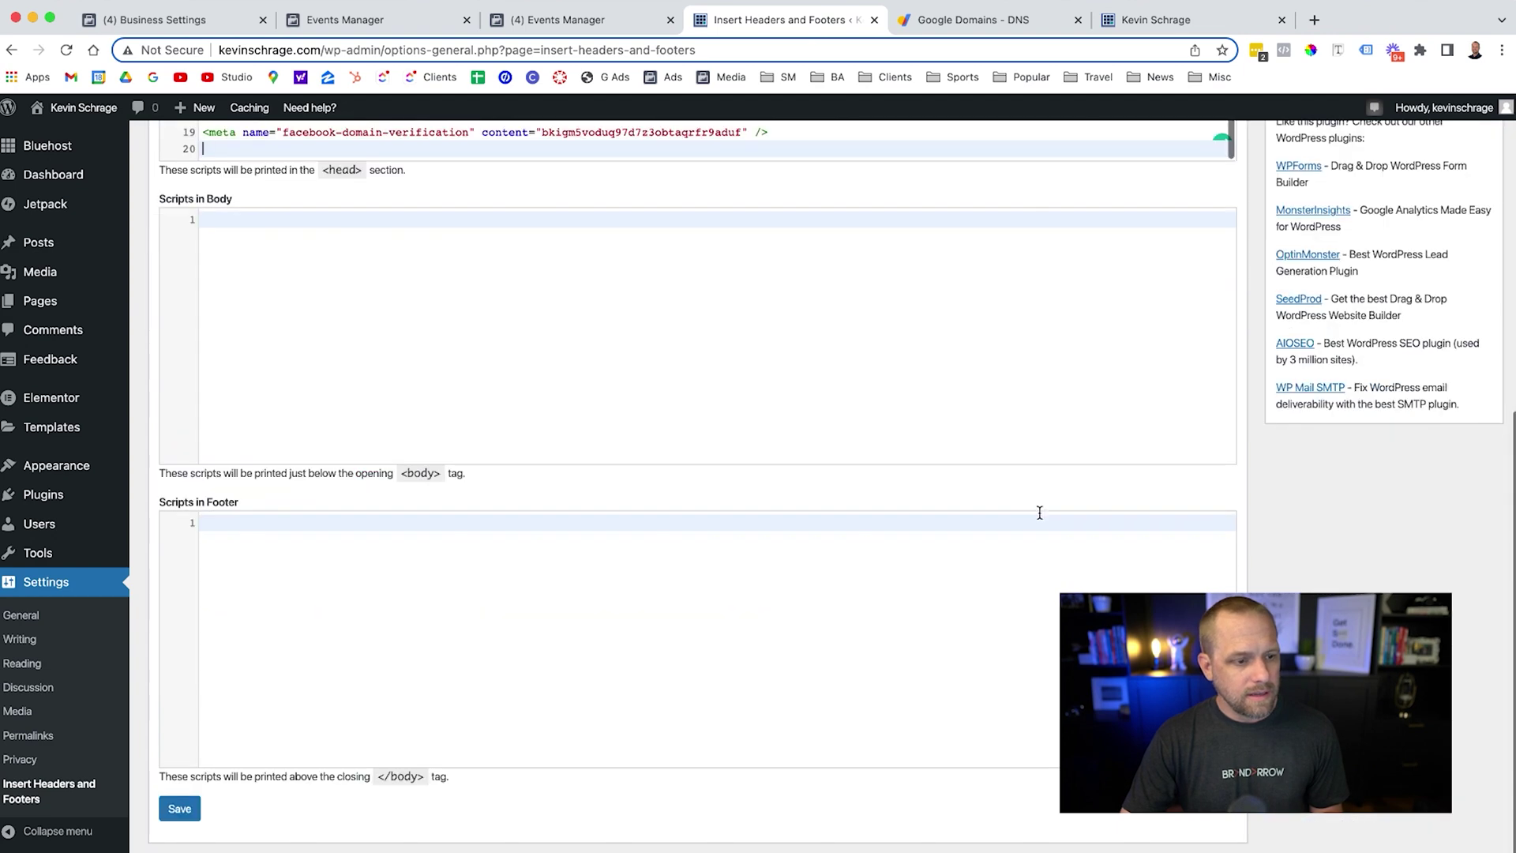
left_click(183, 810)
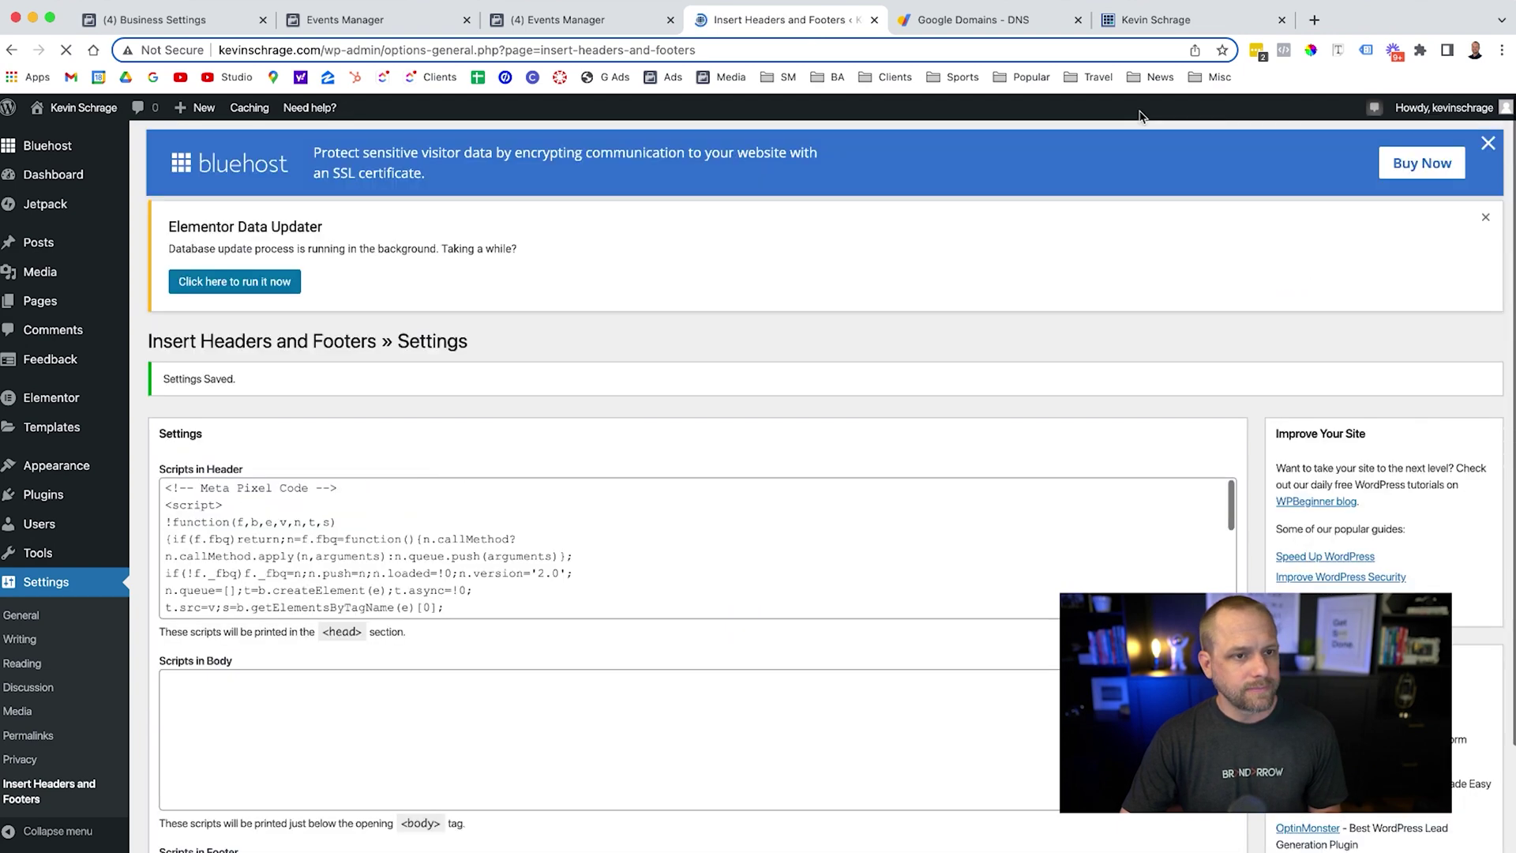
left_click(357, 21)
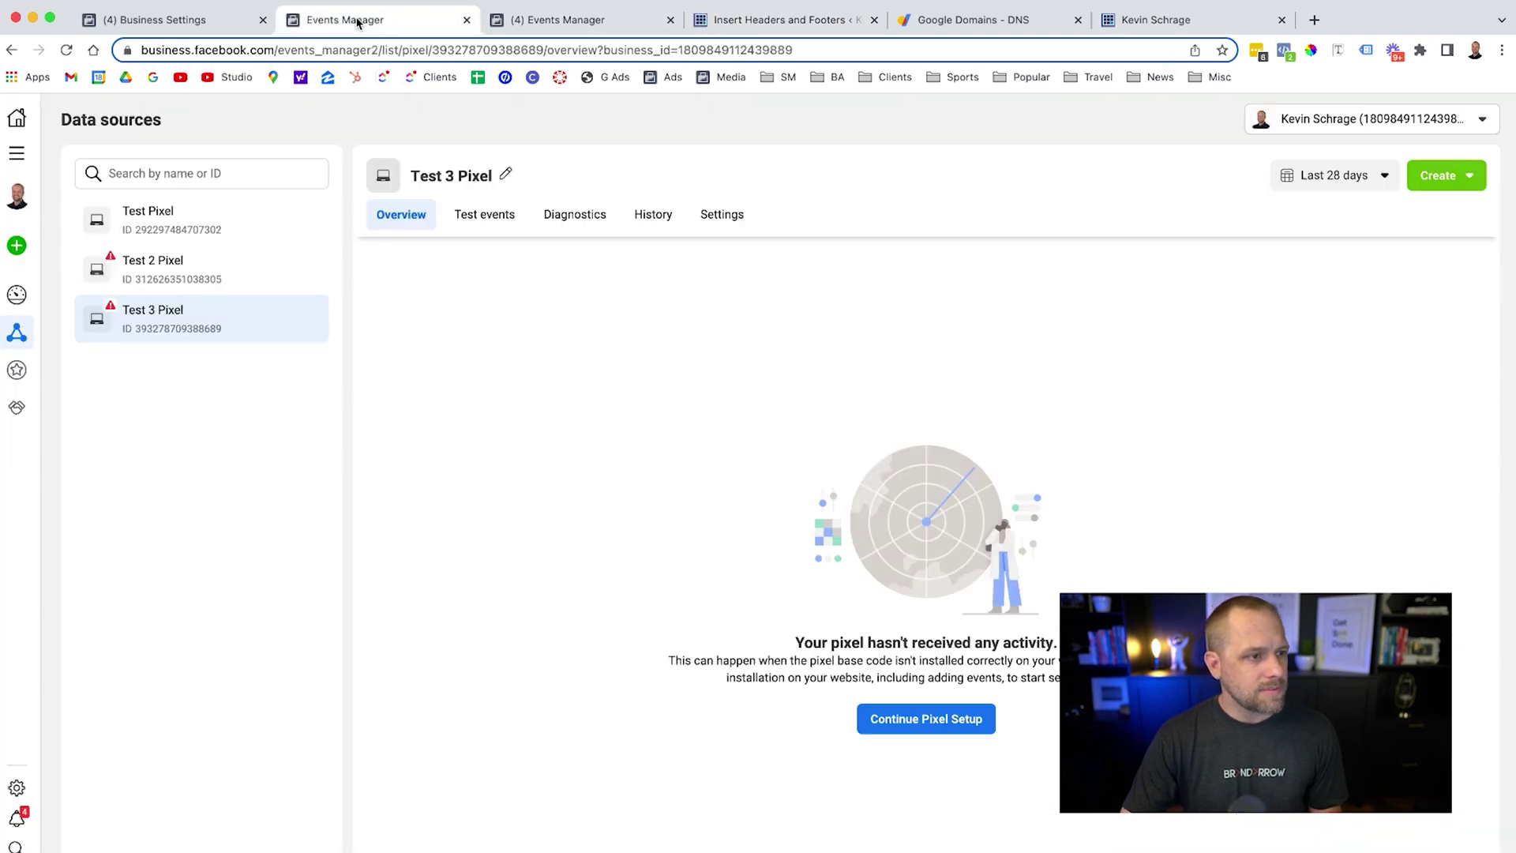
left_click(150, 21)
Verify kevinschrage.com via the meta-tag, close the confirmation, and go back to Test 3 Pixel
left_click(730, 388)
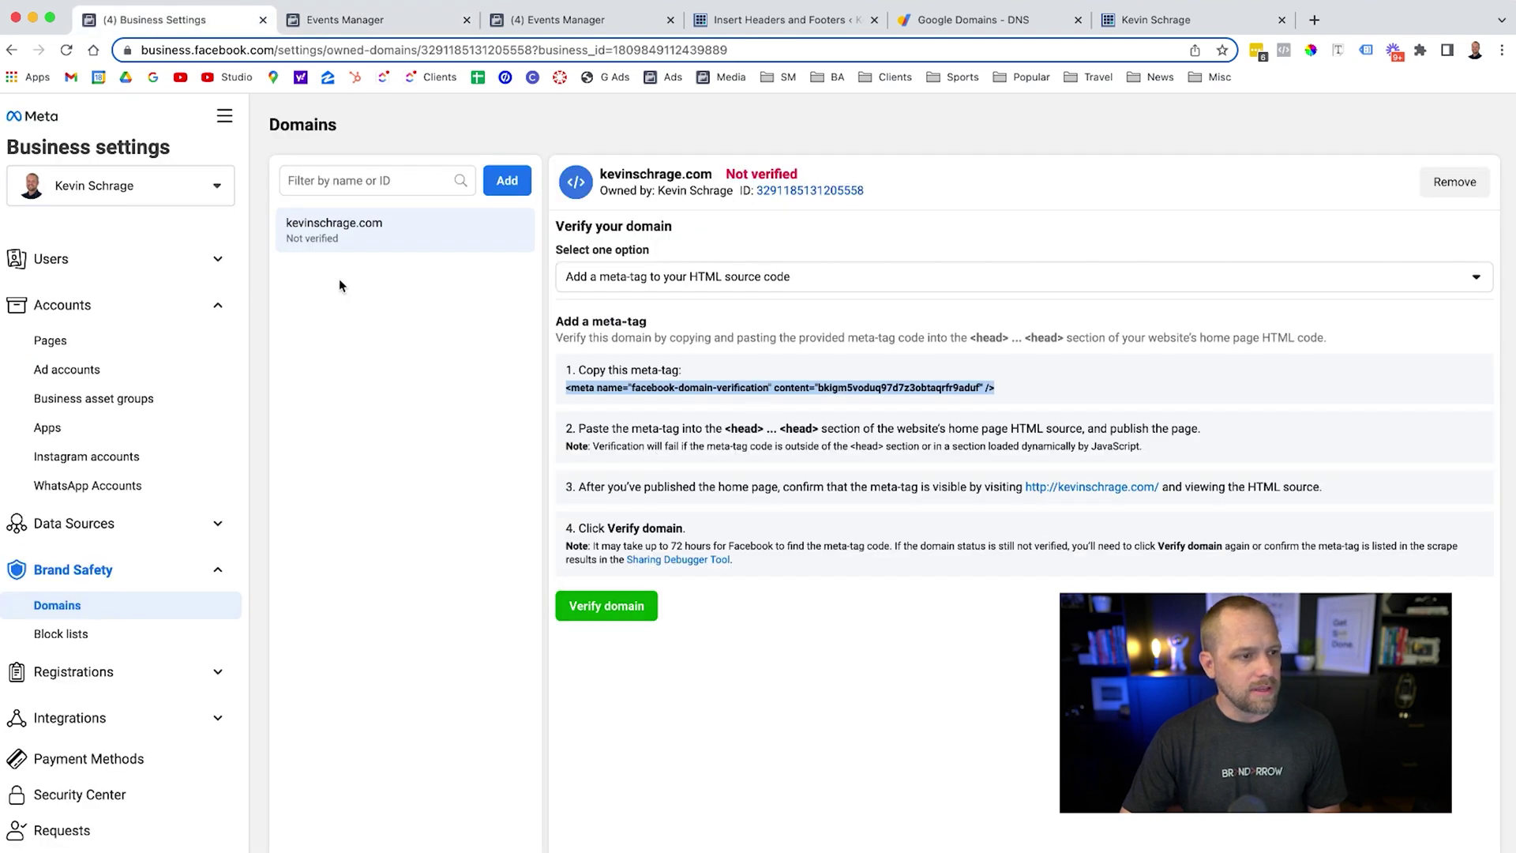
left_click(602, 608)
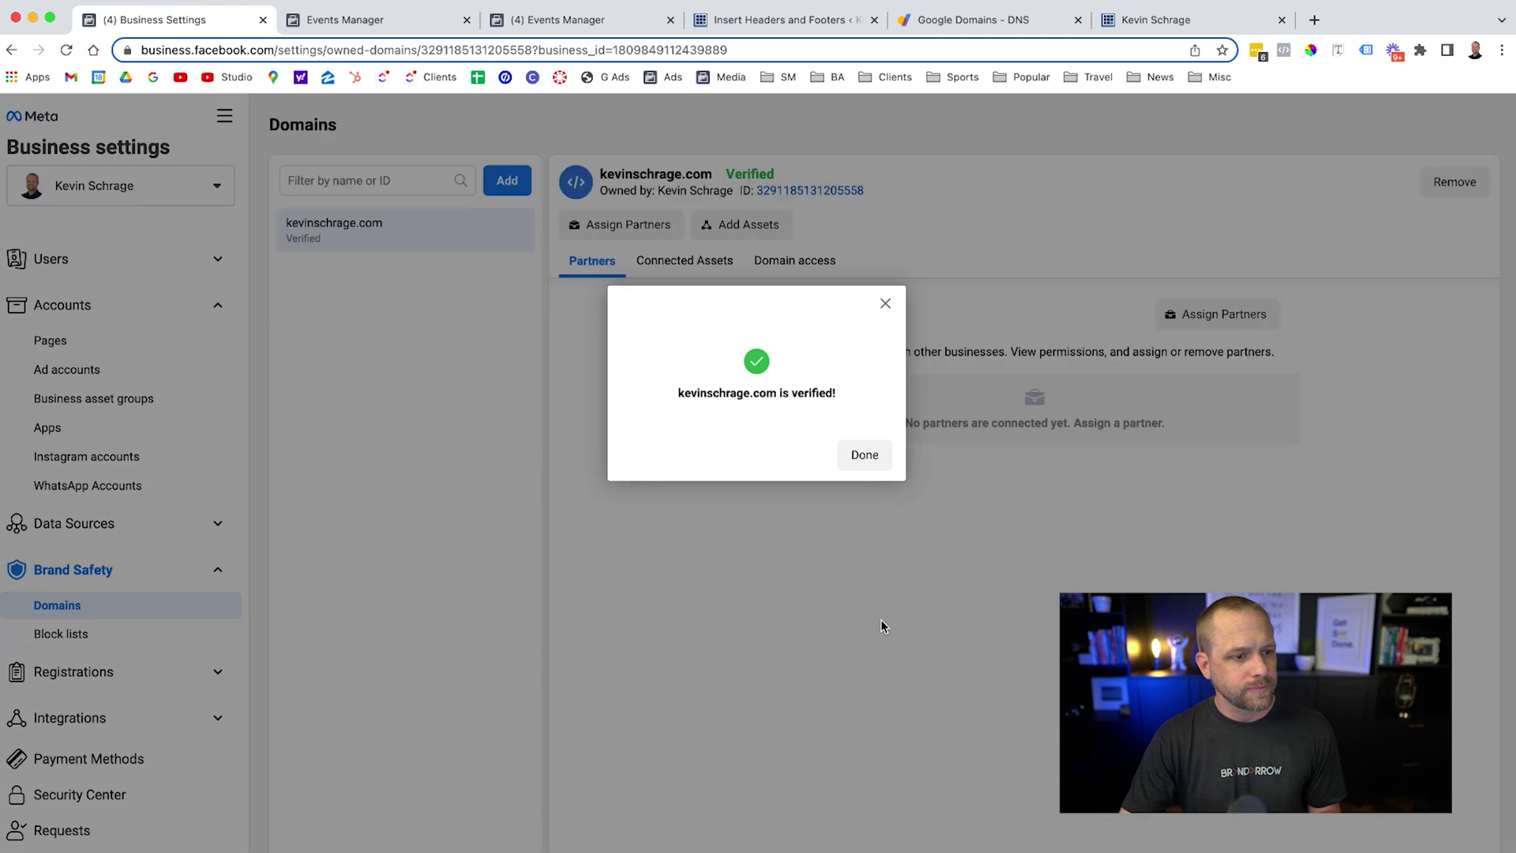
left_click(867, 454)
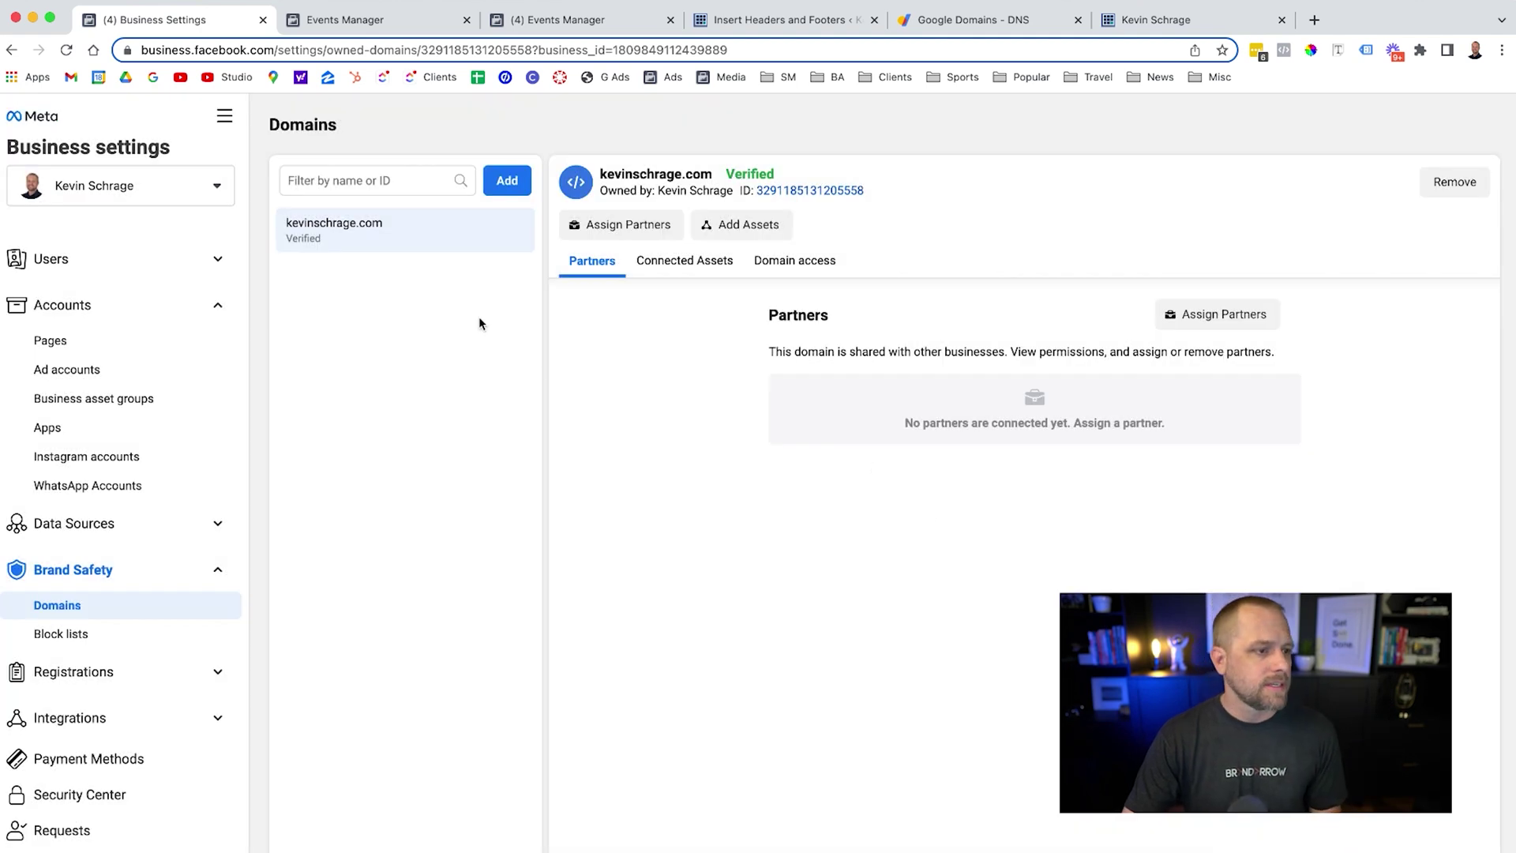
left_click(386, 20)
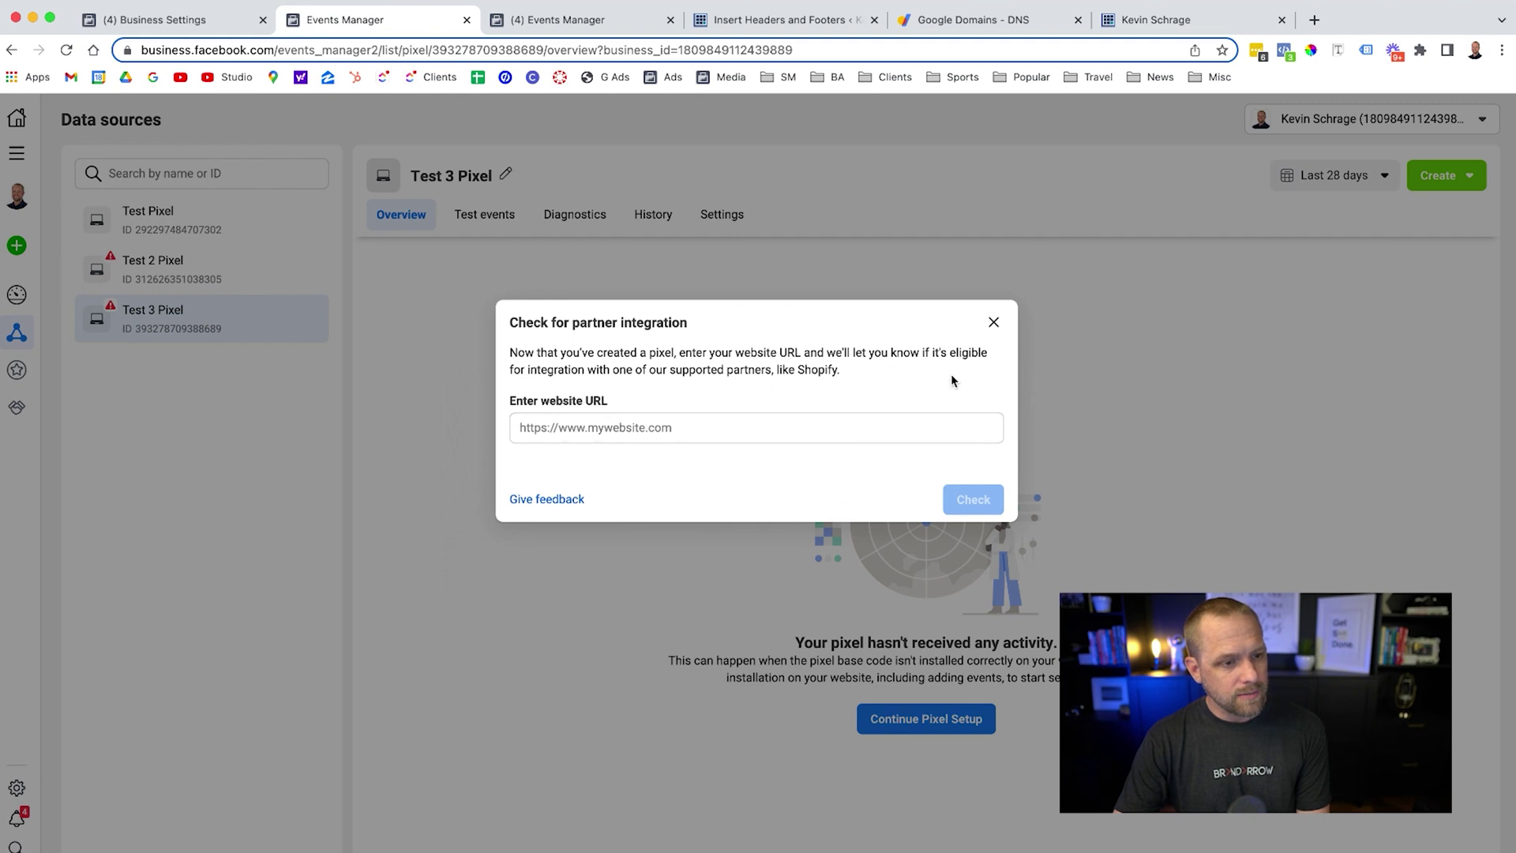
Close the partner-integration check, reload, and open Configure Web Events under Aggregated Event Measurement
left_click(993, 323)
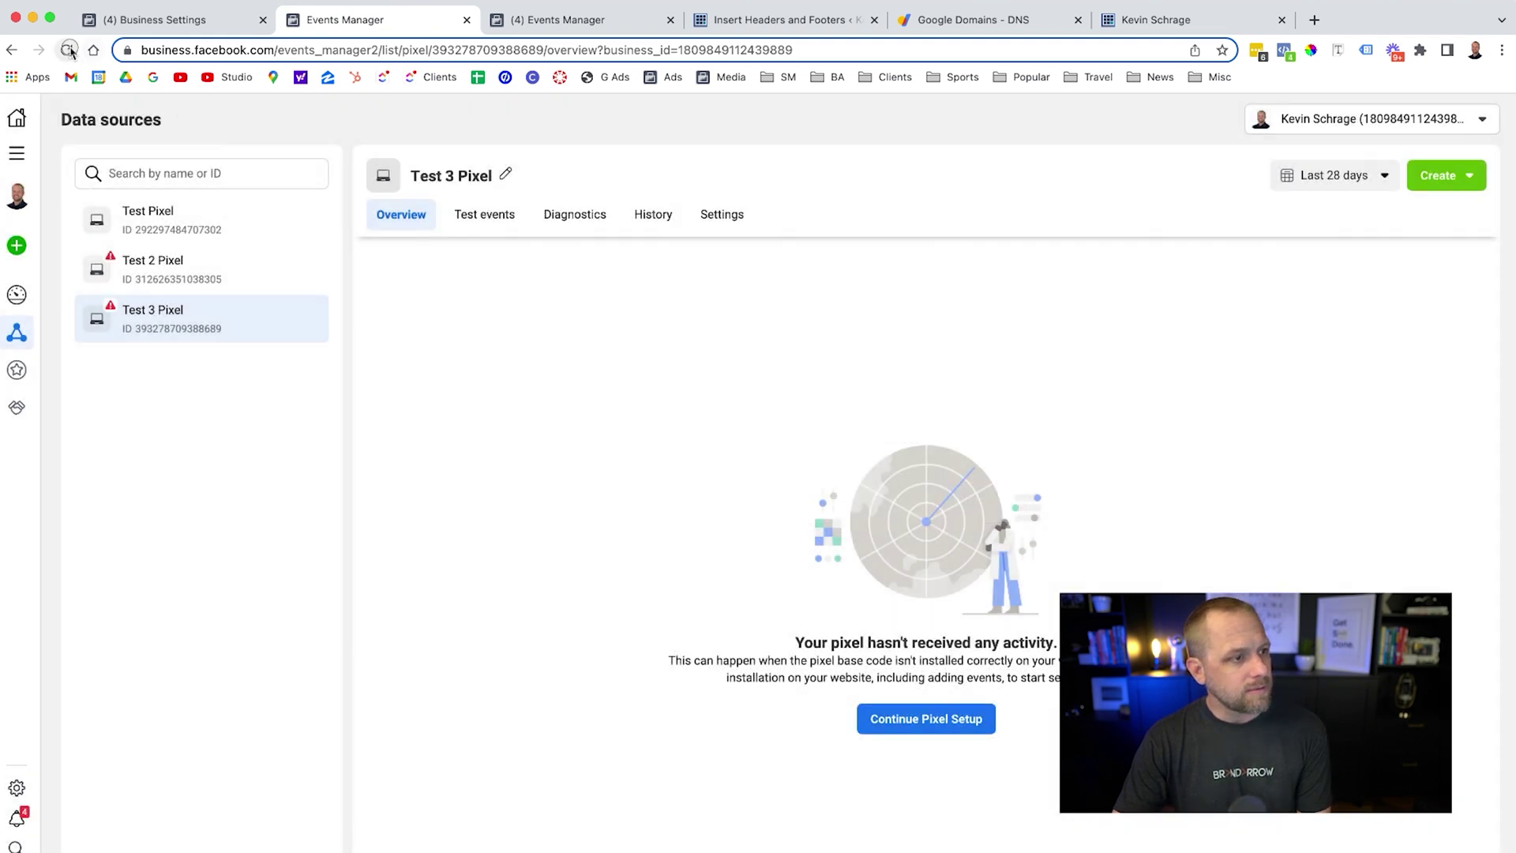
left_click(69, 50)
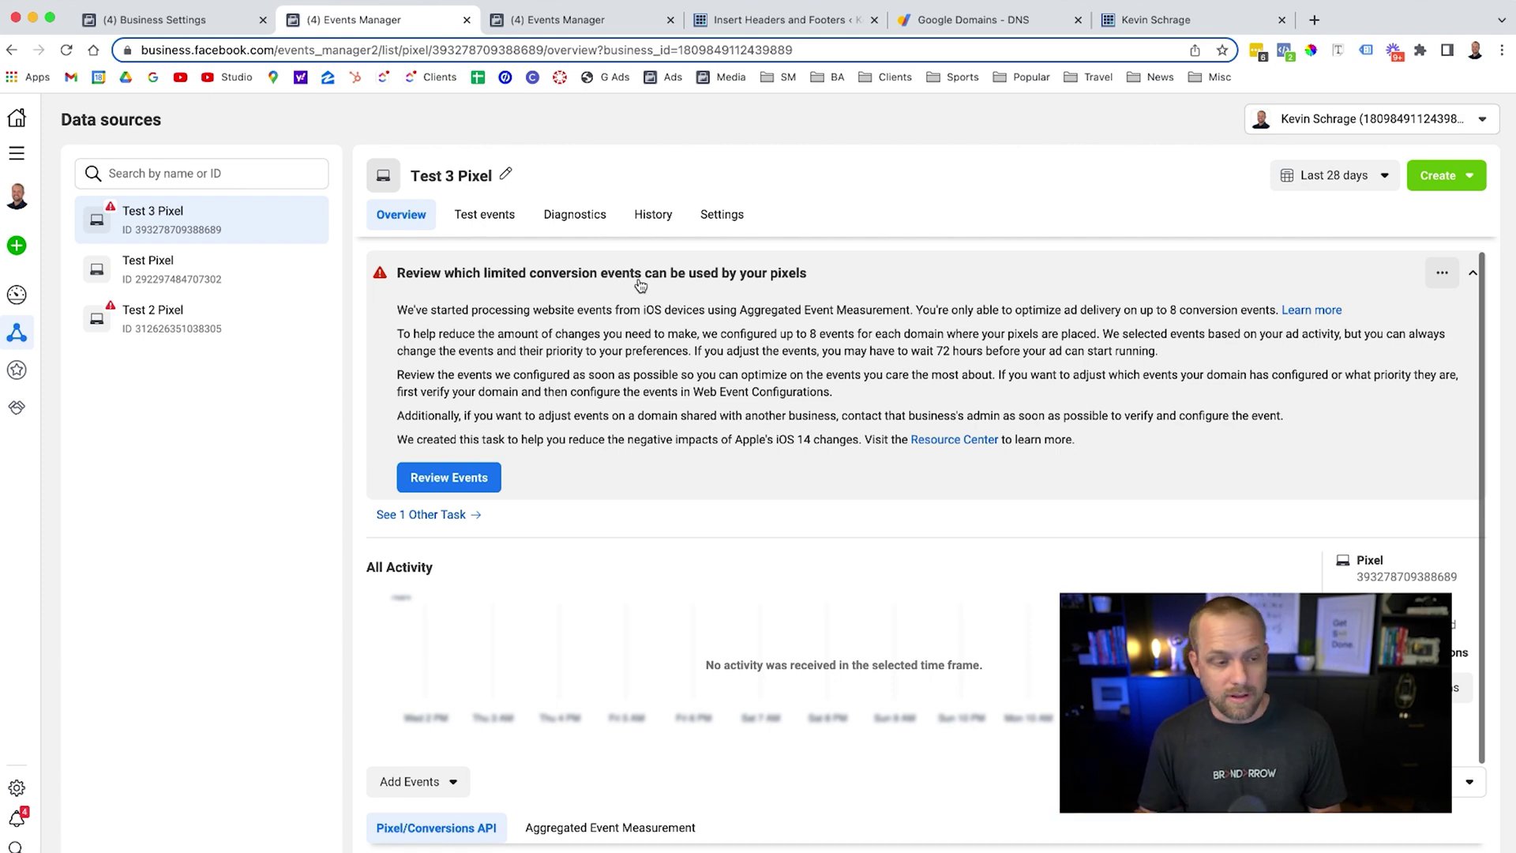
scroll(639, 285, "down", 3)
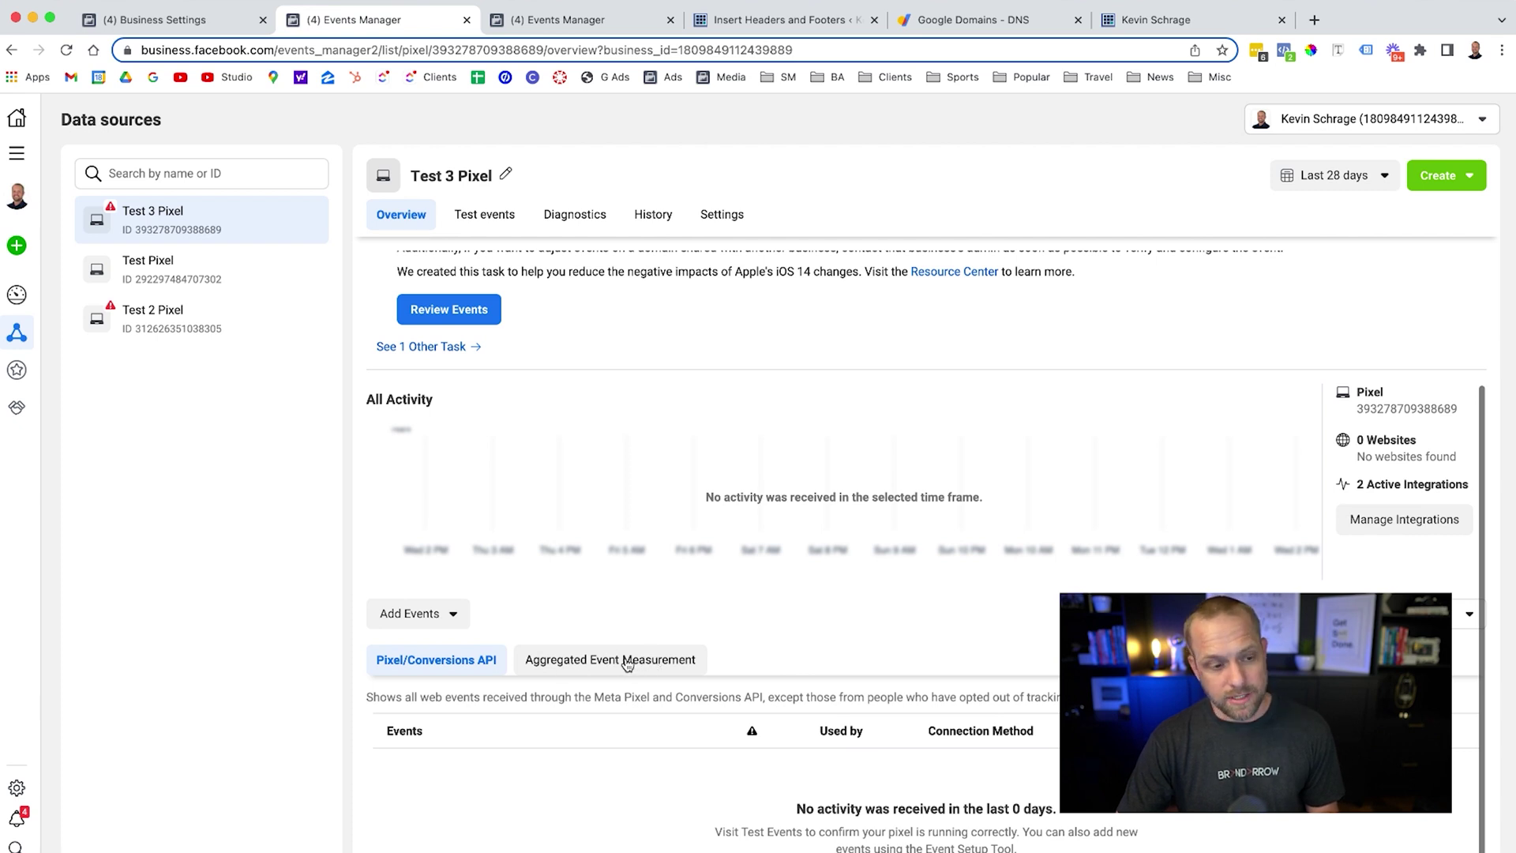
left_click(627, 663)
scroll(629, 663, "down", 2)
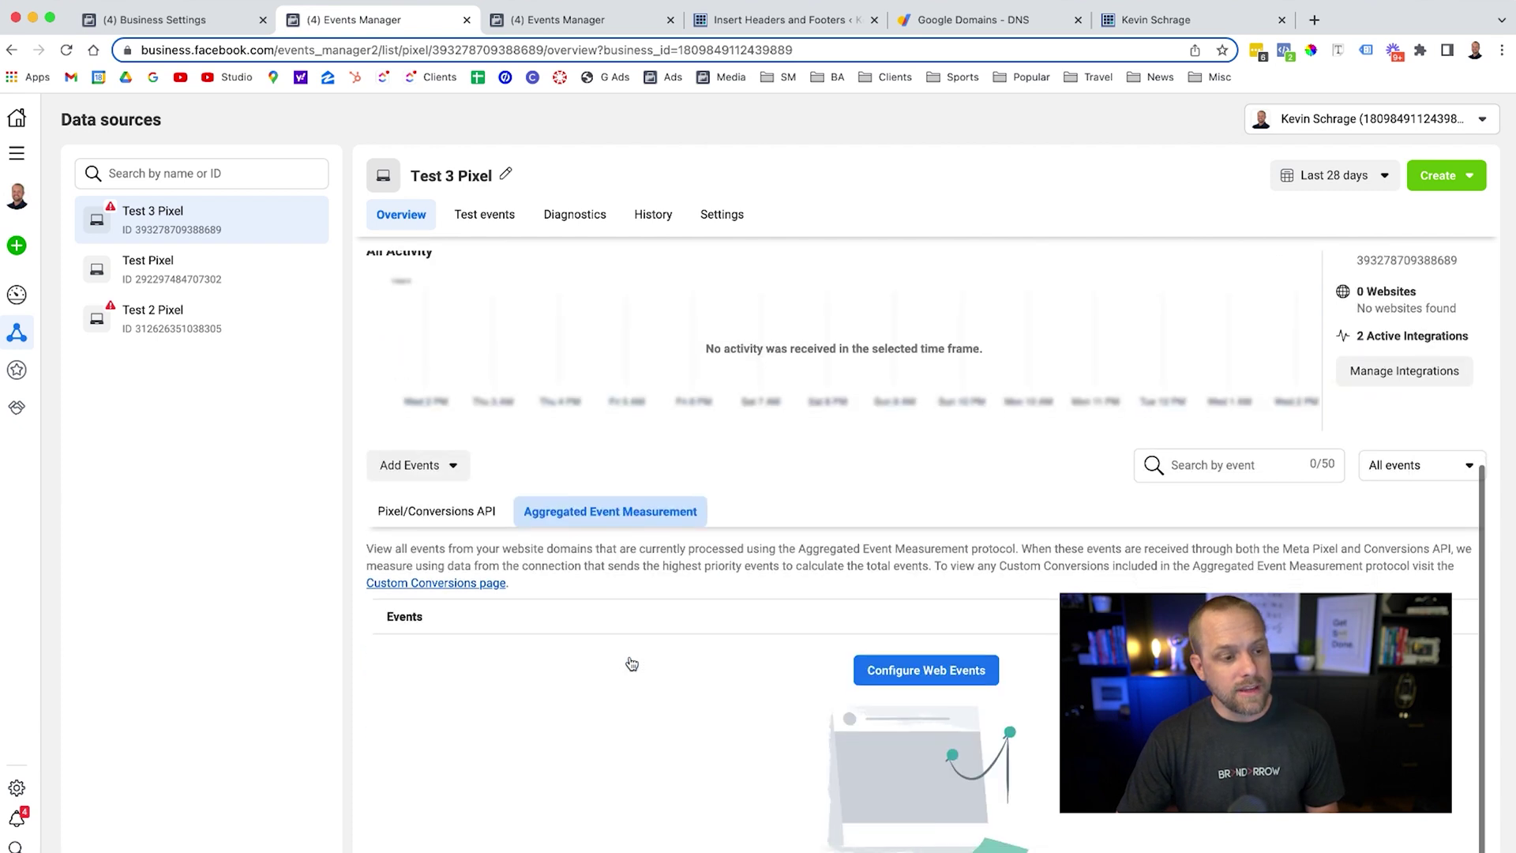
left_click(918, 673)
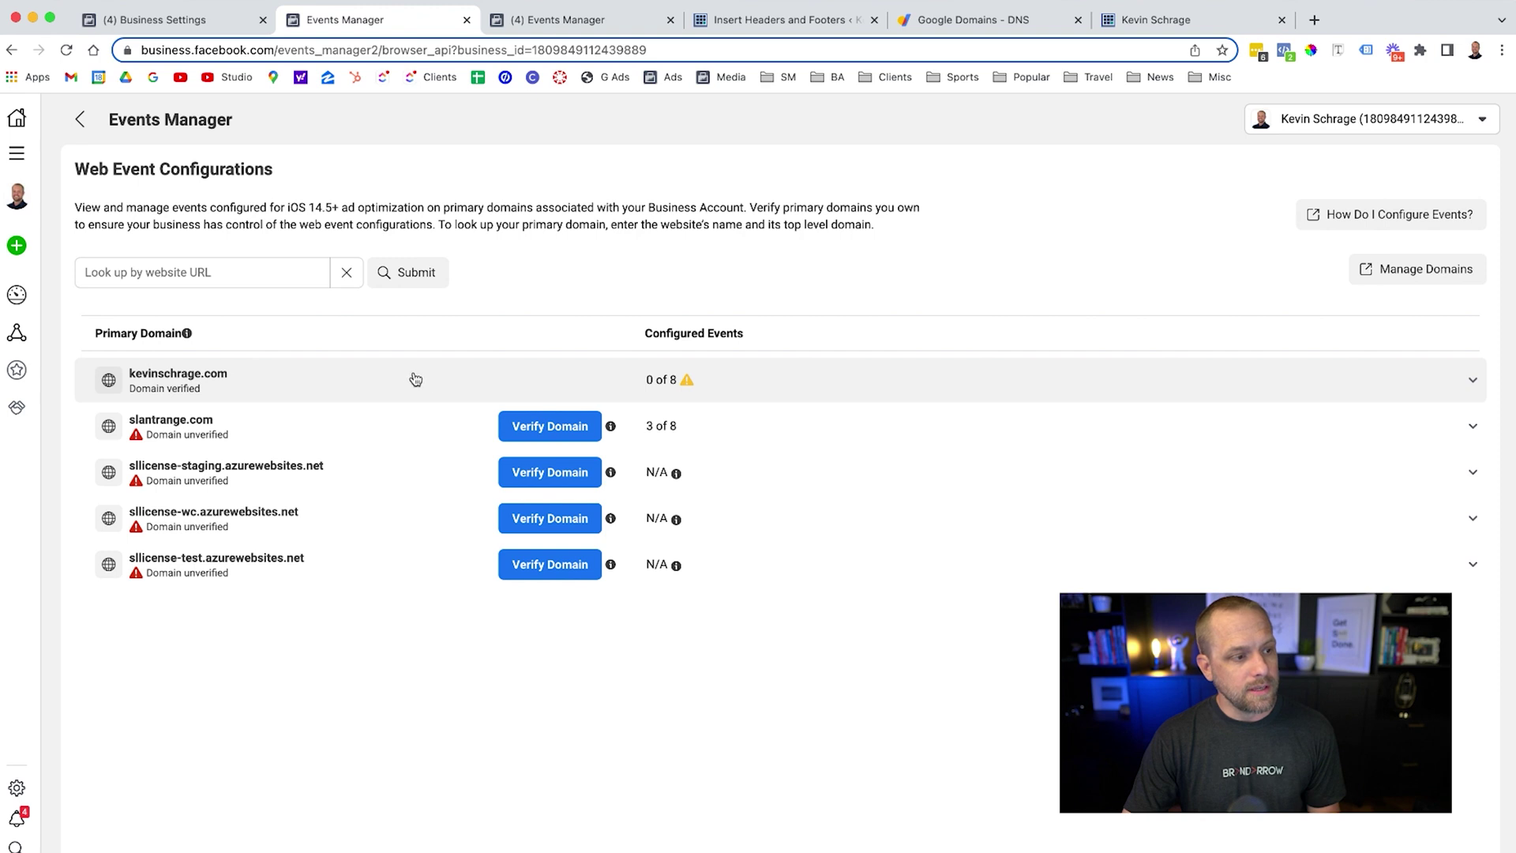
Expand the kevinschrage.com row and choose Manage Events
left_click(385, 376)
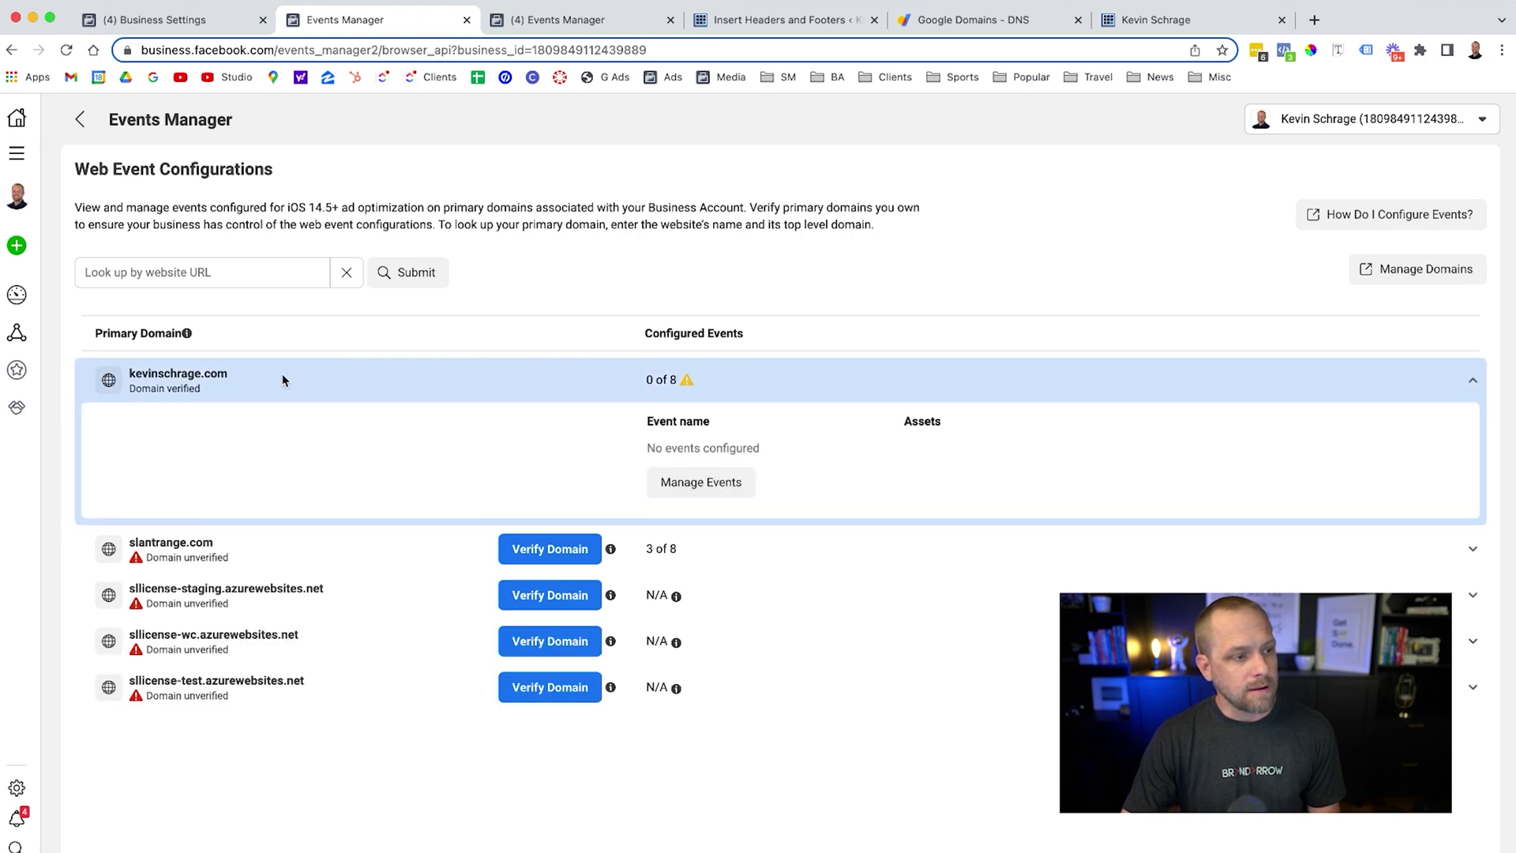
left_click(711, 482)
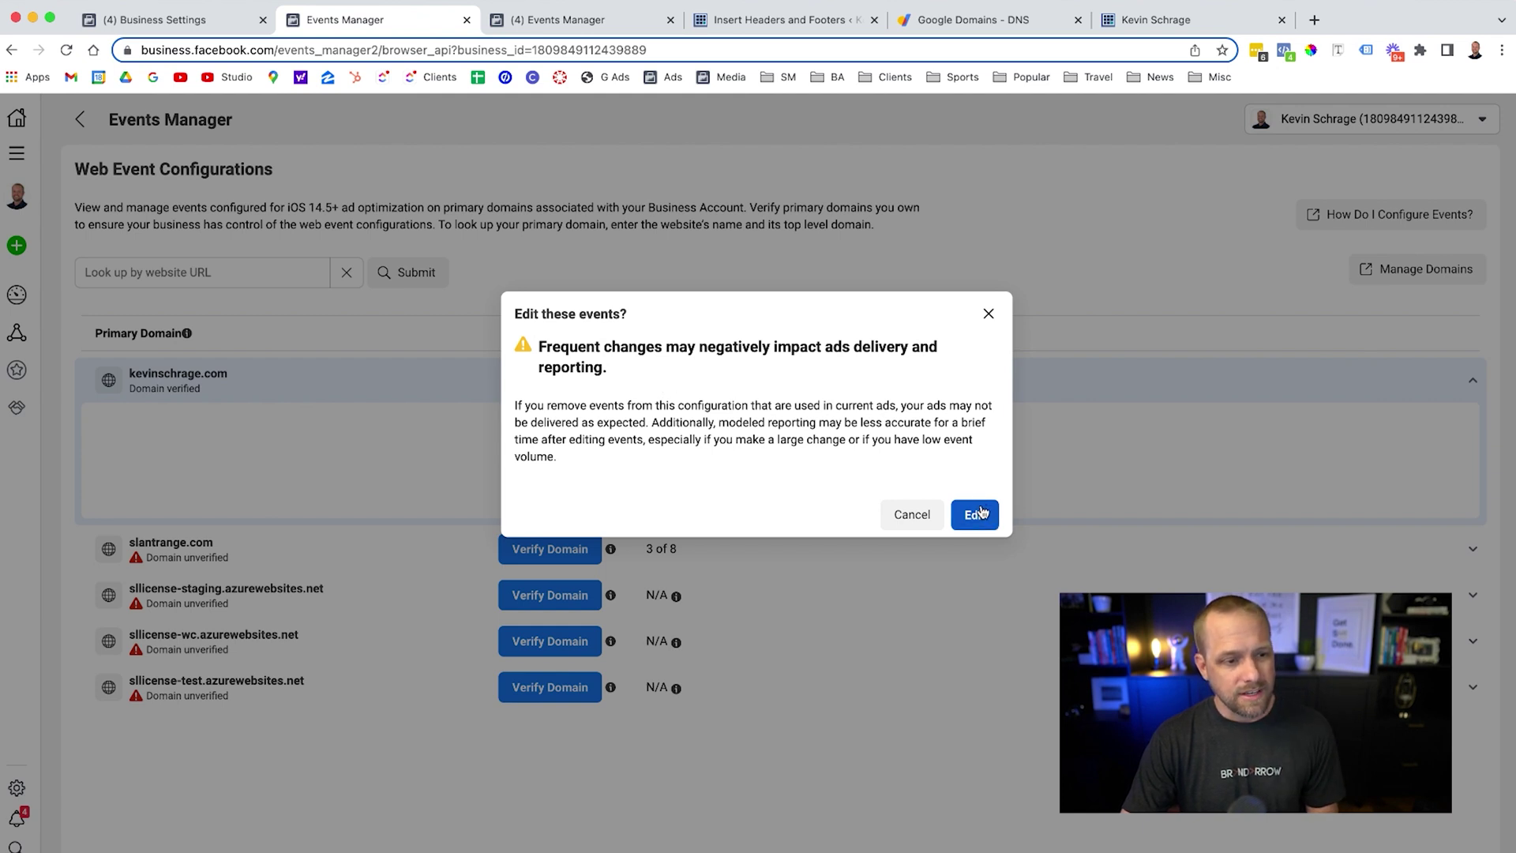
Confirm editing the kevinschrage.com events to open the empty event configuration editor
left_click(976, 515)
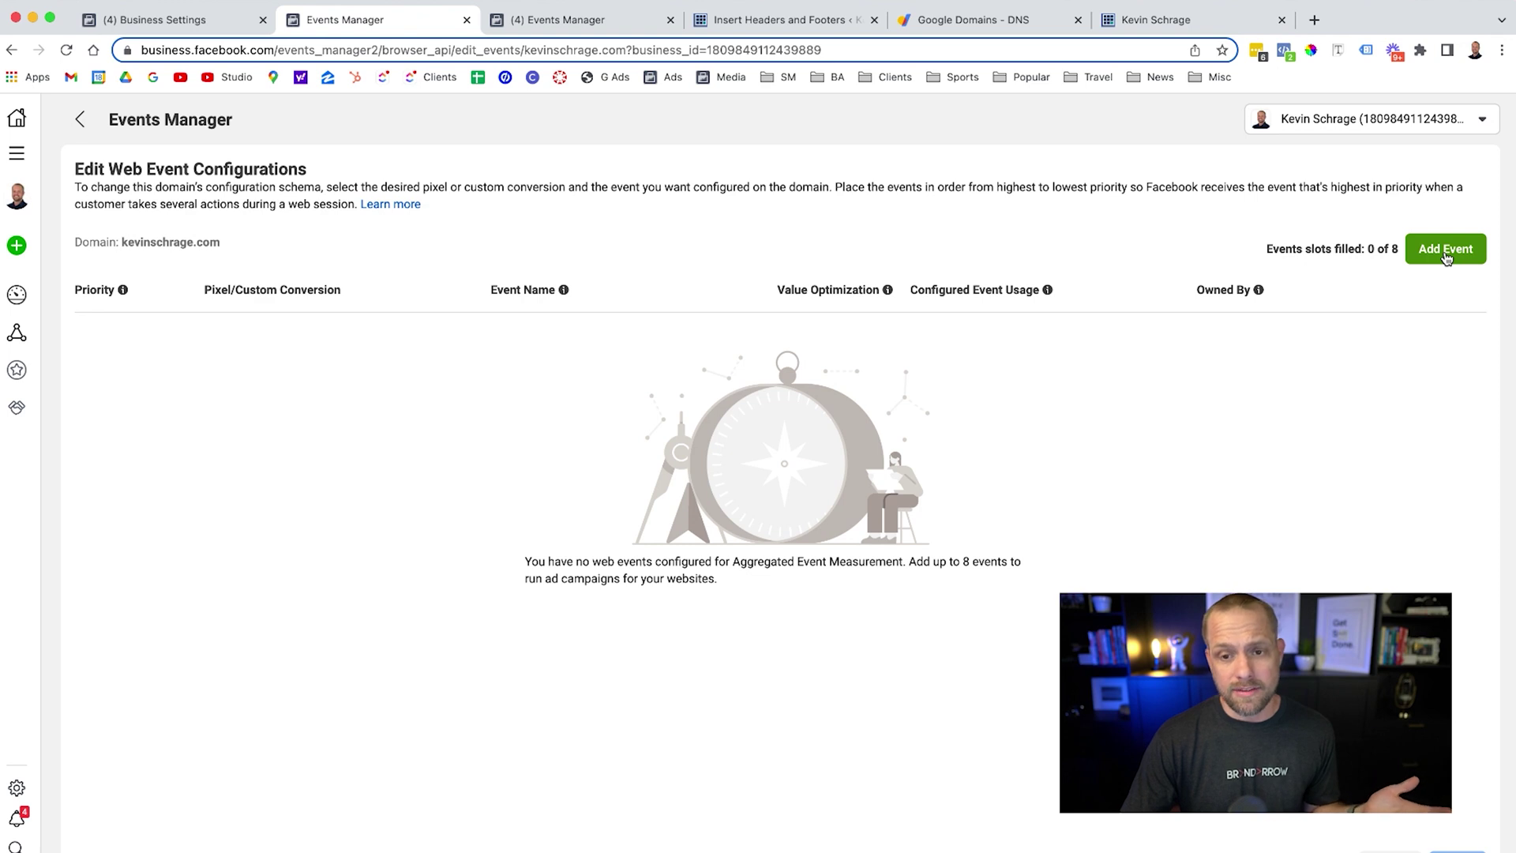
Add Purchase and Lead on Test 3 Pixel as the first two event priorities
left_click(1447, 251)
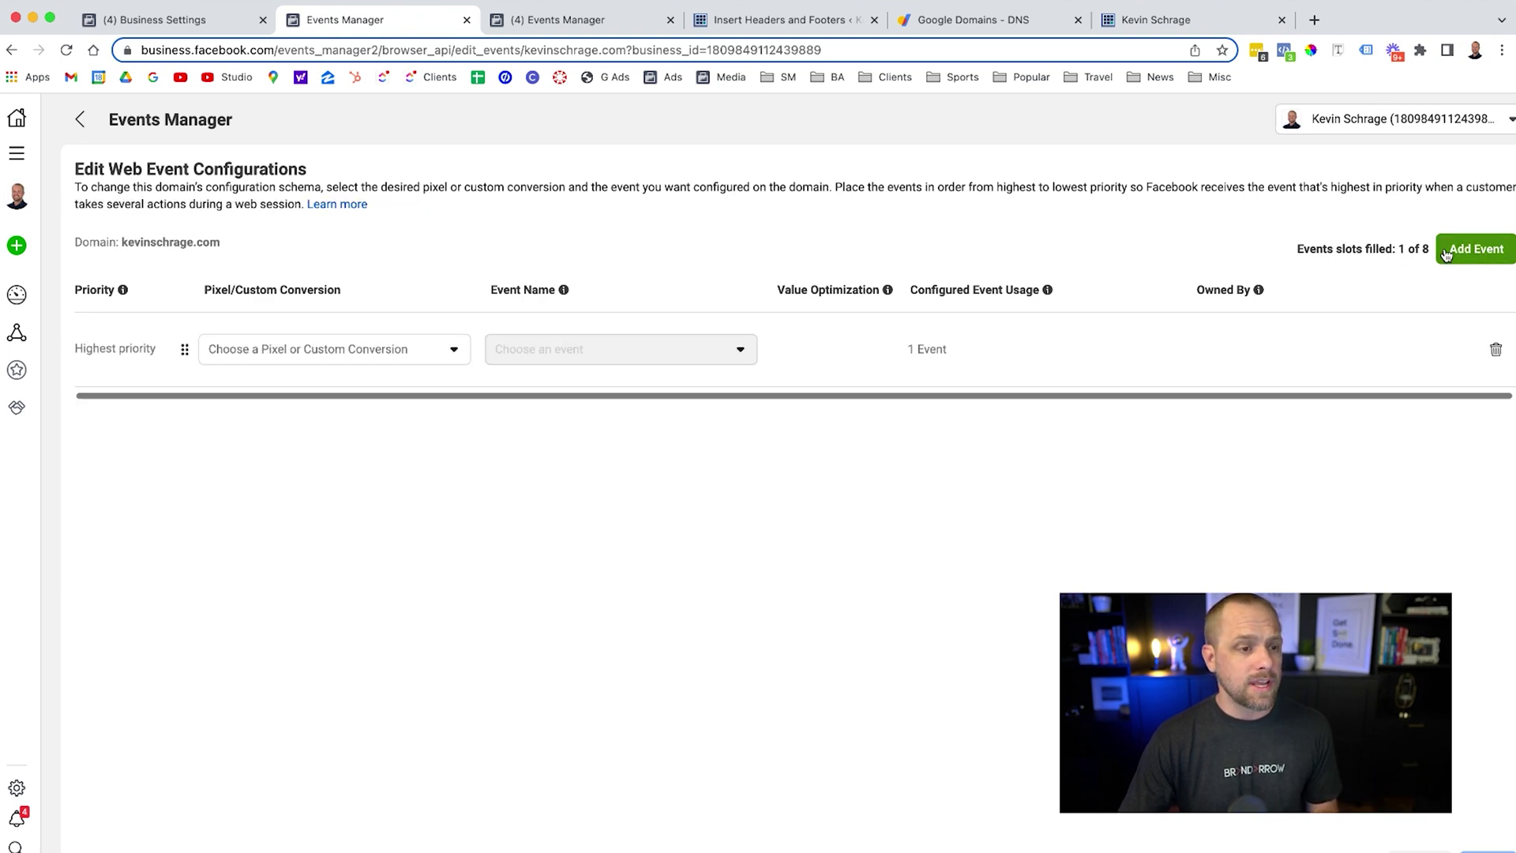
left_click(383, 354)
left_click(306, 507)
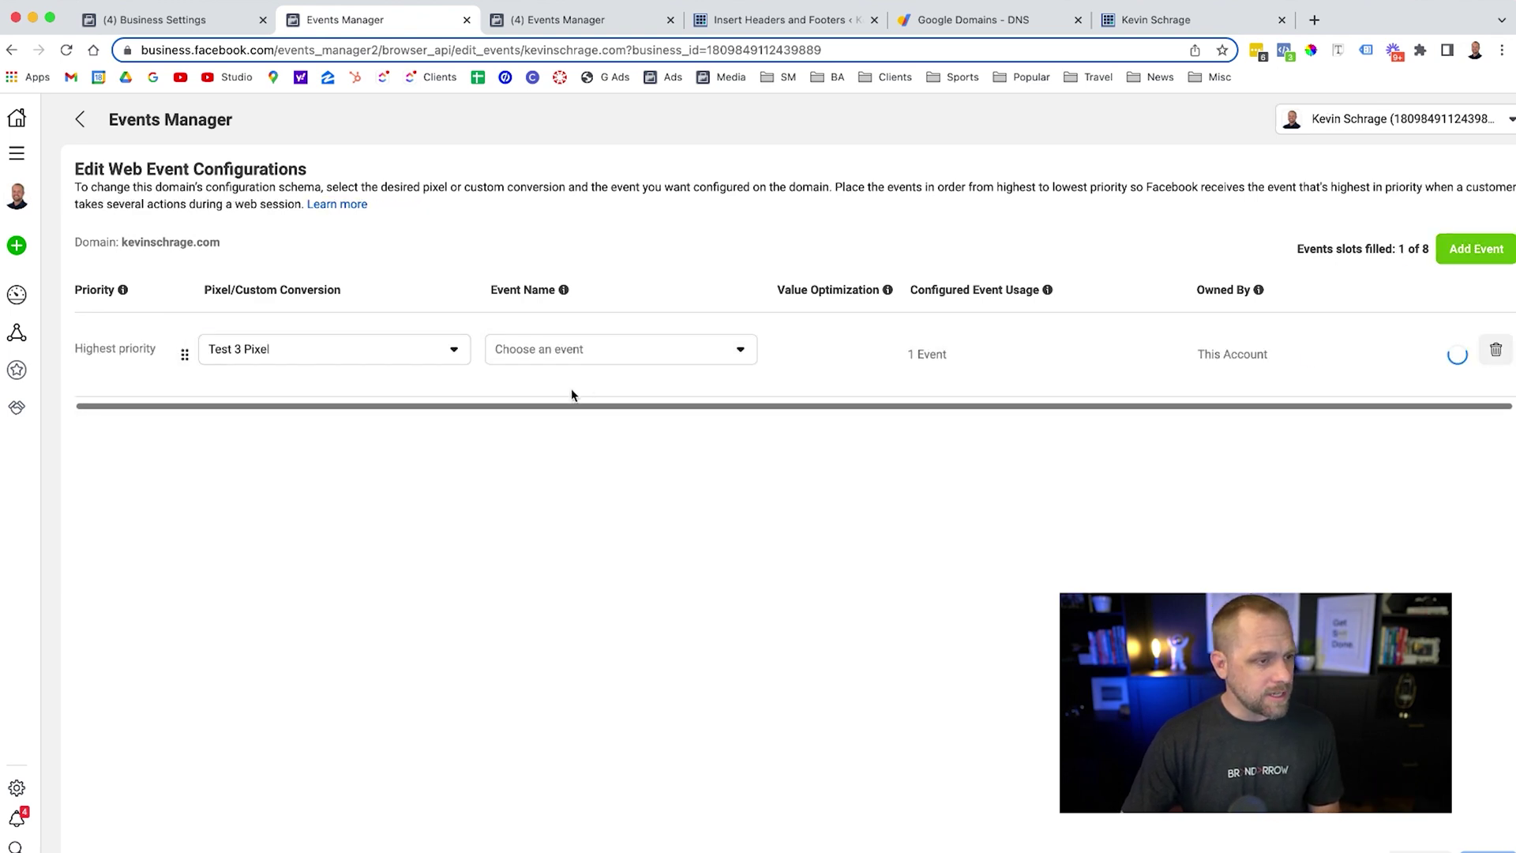
left_click(575, 352)
type("purh")
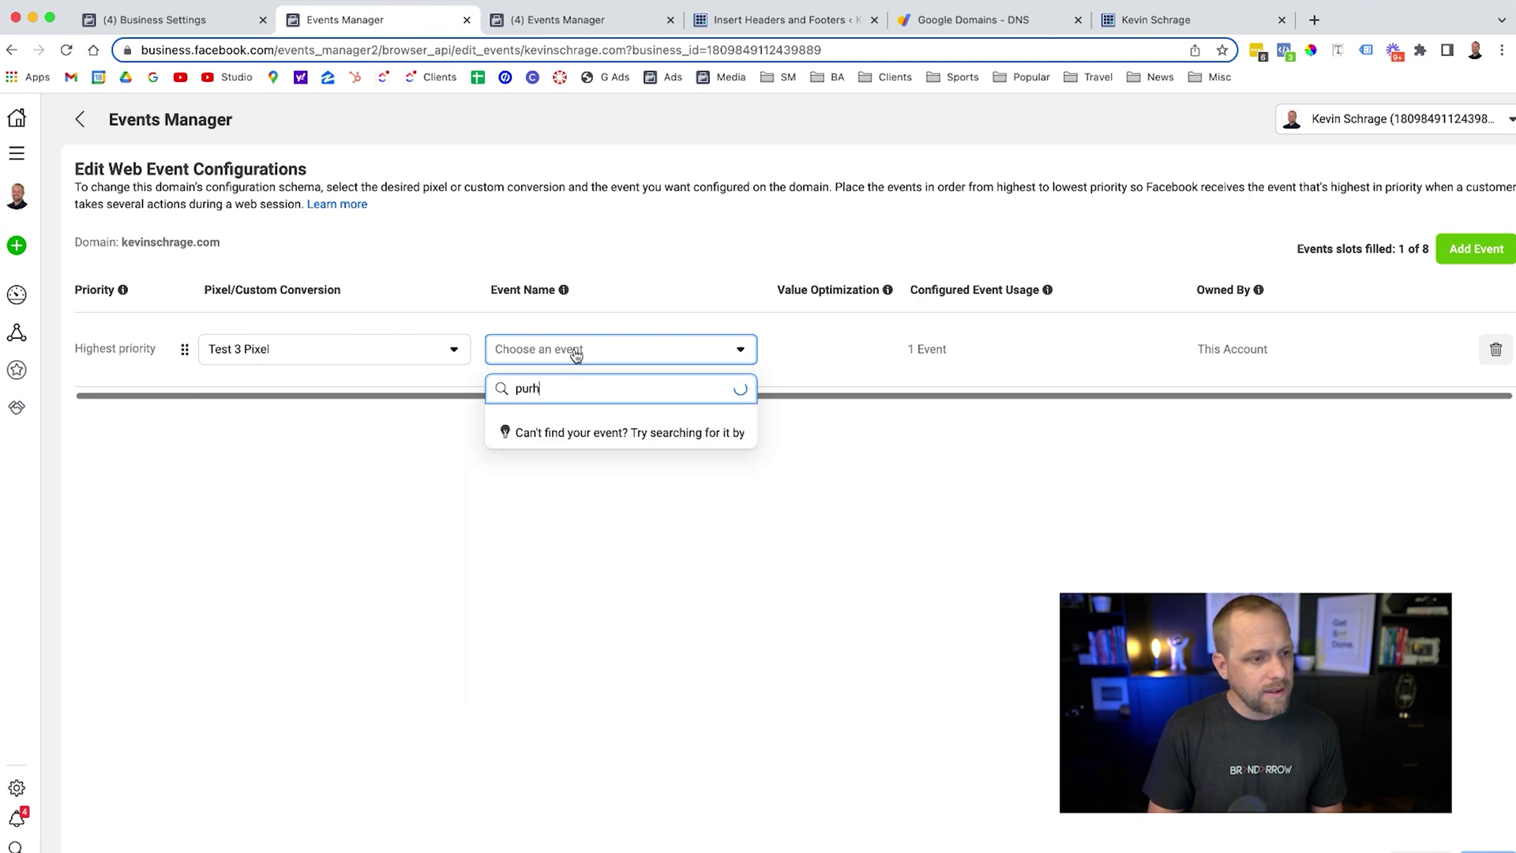
key("BackSpace")
type("c")
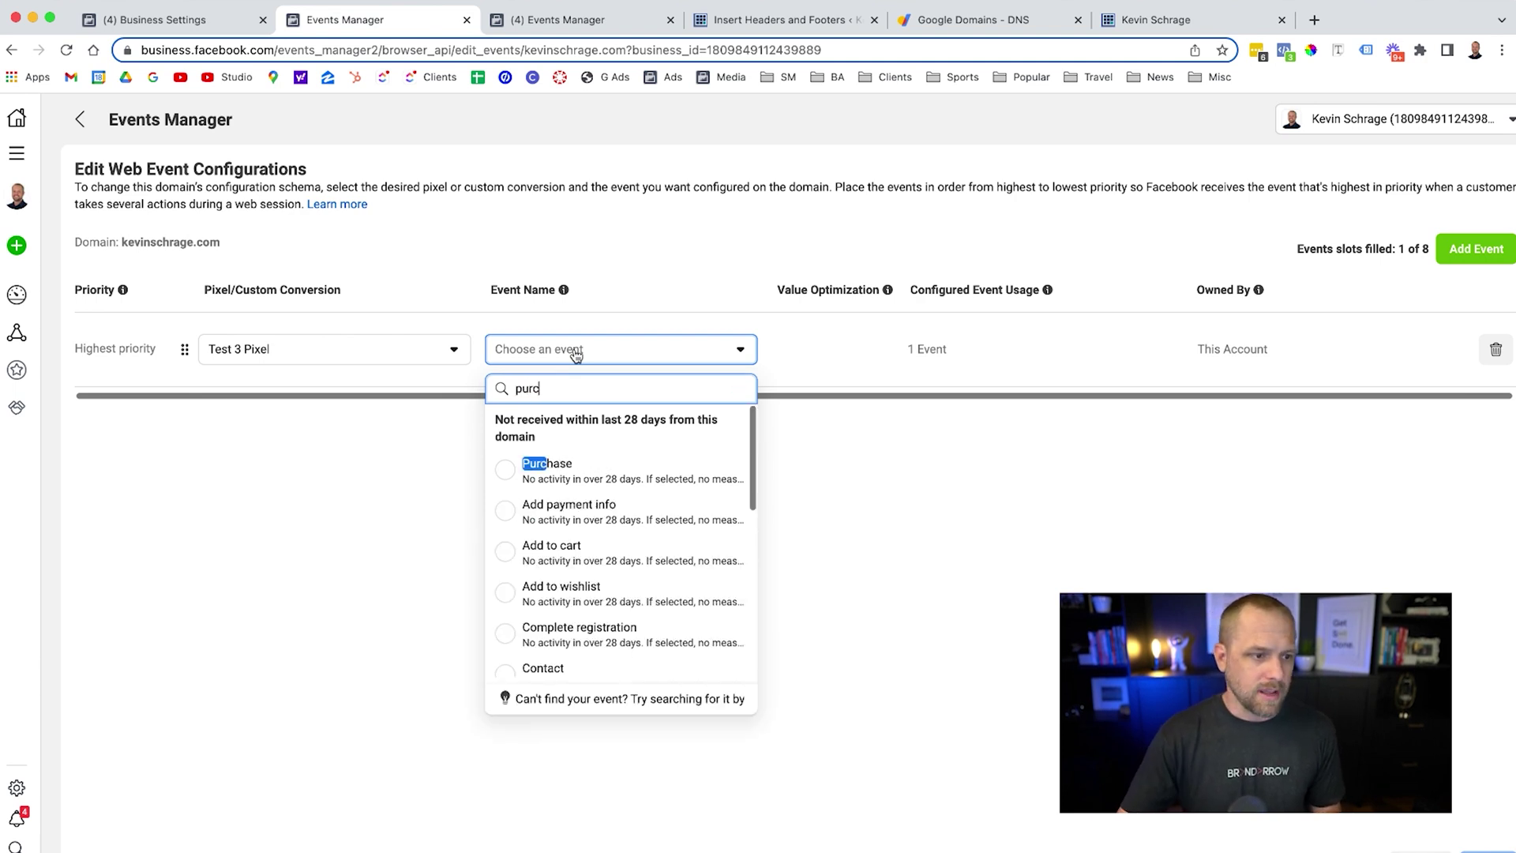
key("Return")
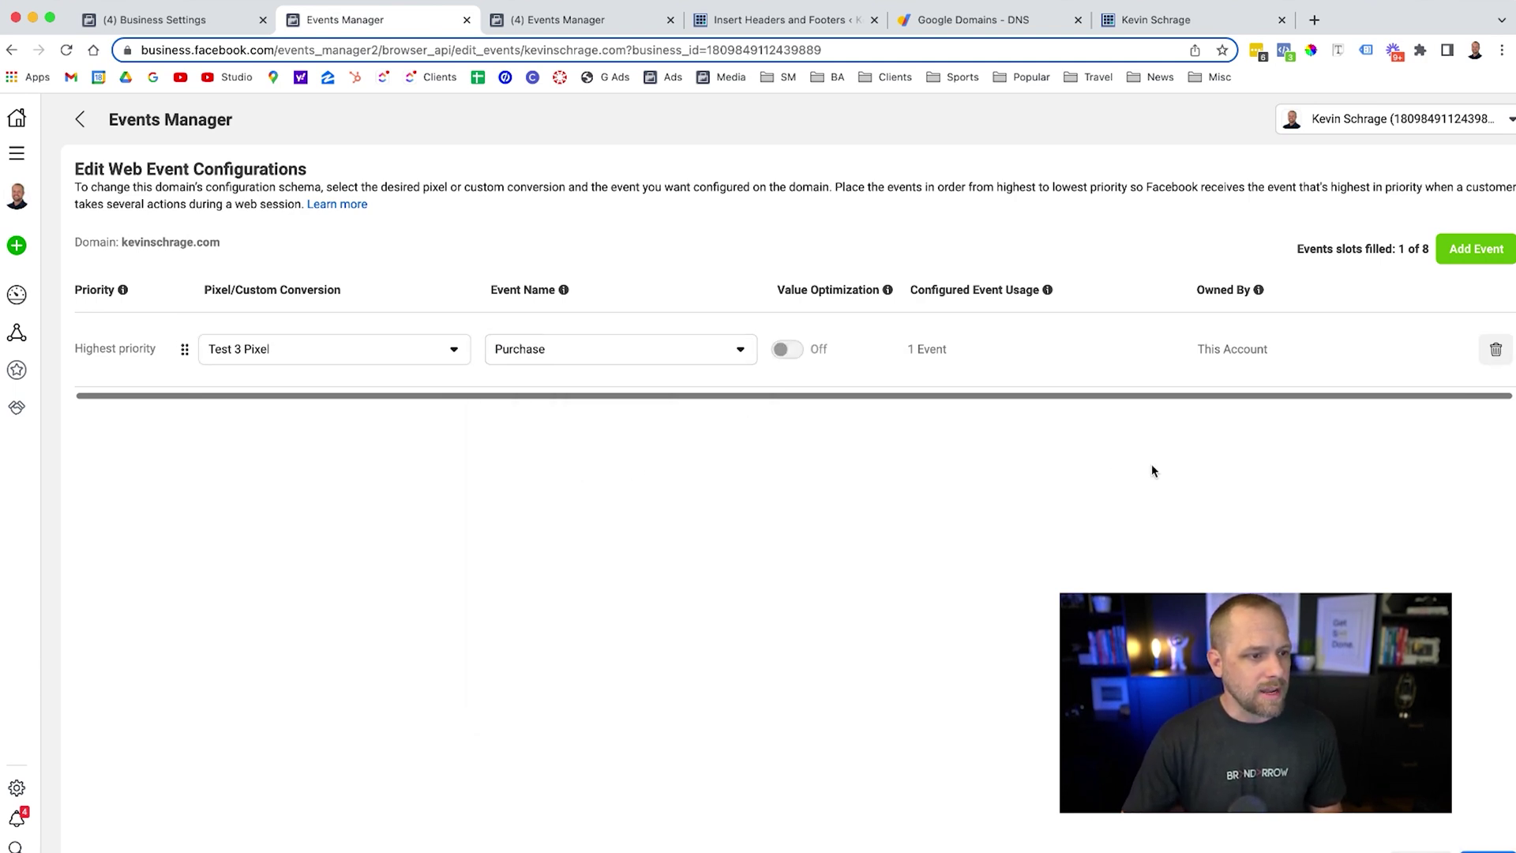
left_click(1476, 249)
left_click(303, 399)
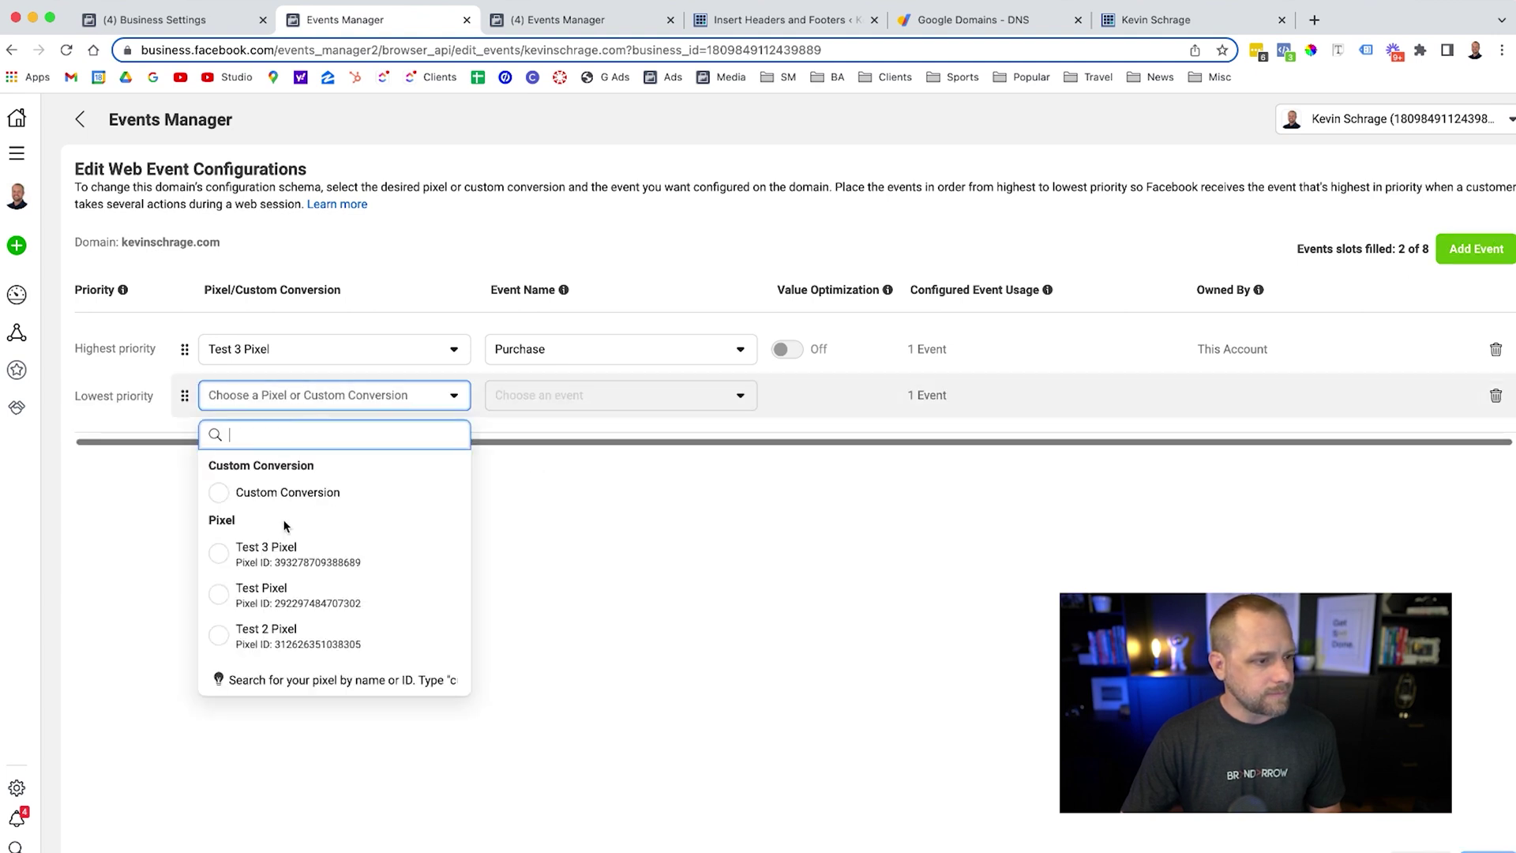
left_click(265, 544)
left_click(599, 396)
type("lead")
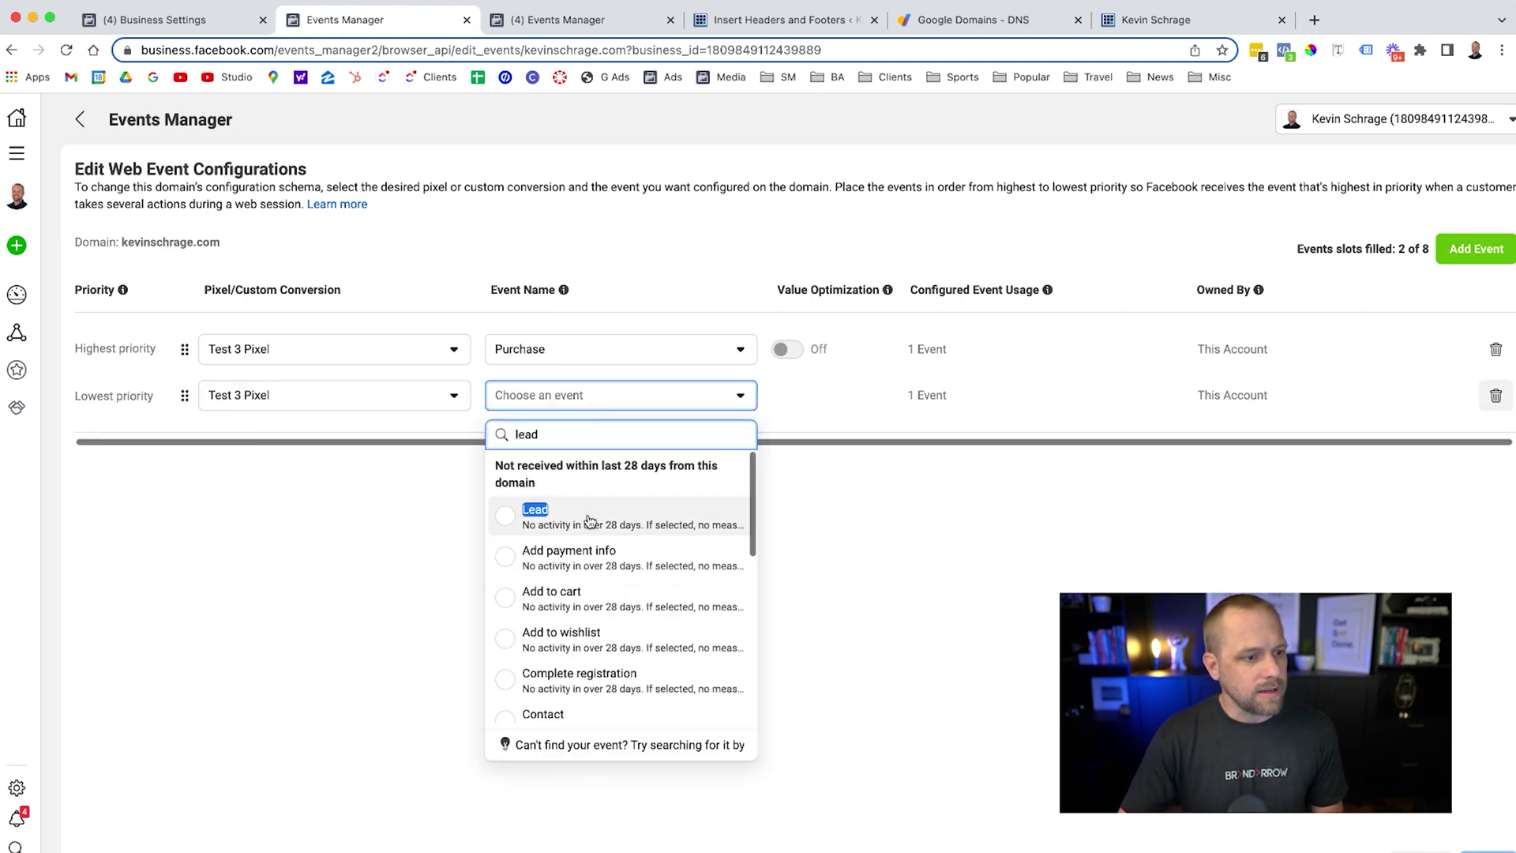
left_click(588, 517)
Add Add to cart and Add payment info on Test 3 Pixel as the third and fourth events
left_click(1449, 249)
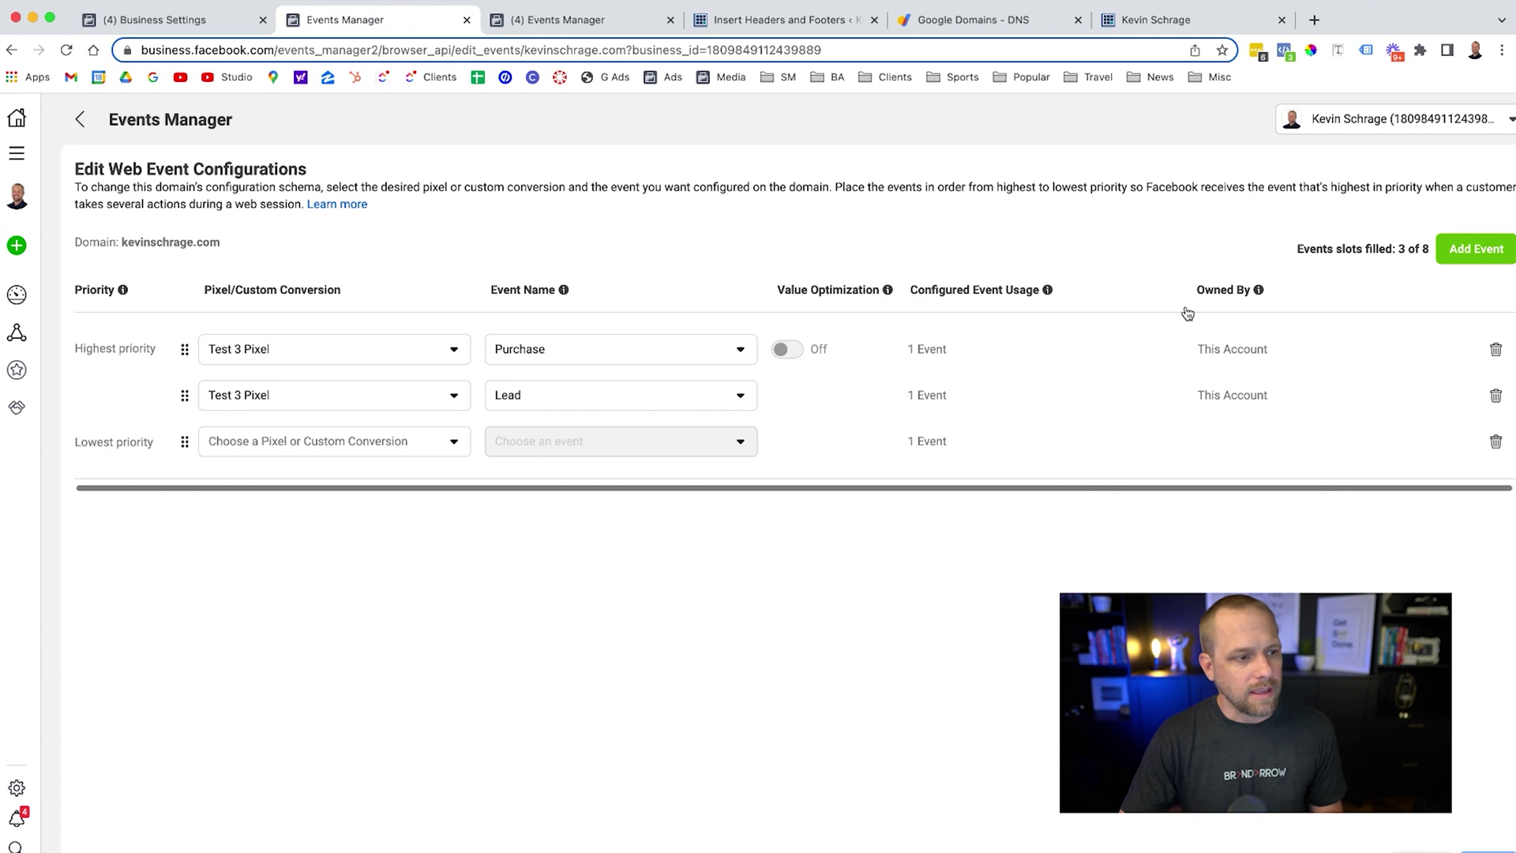
left_click(331, 442)
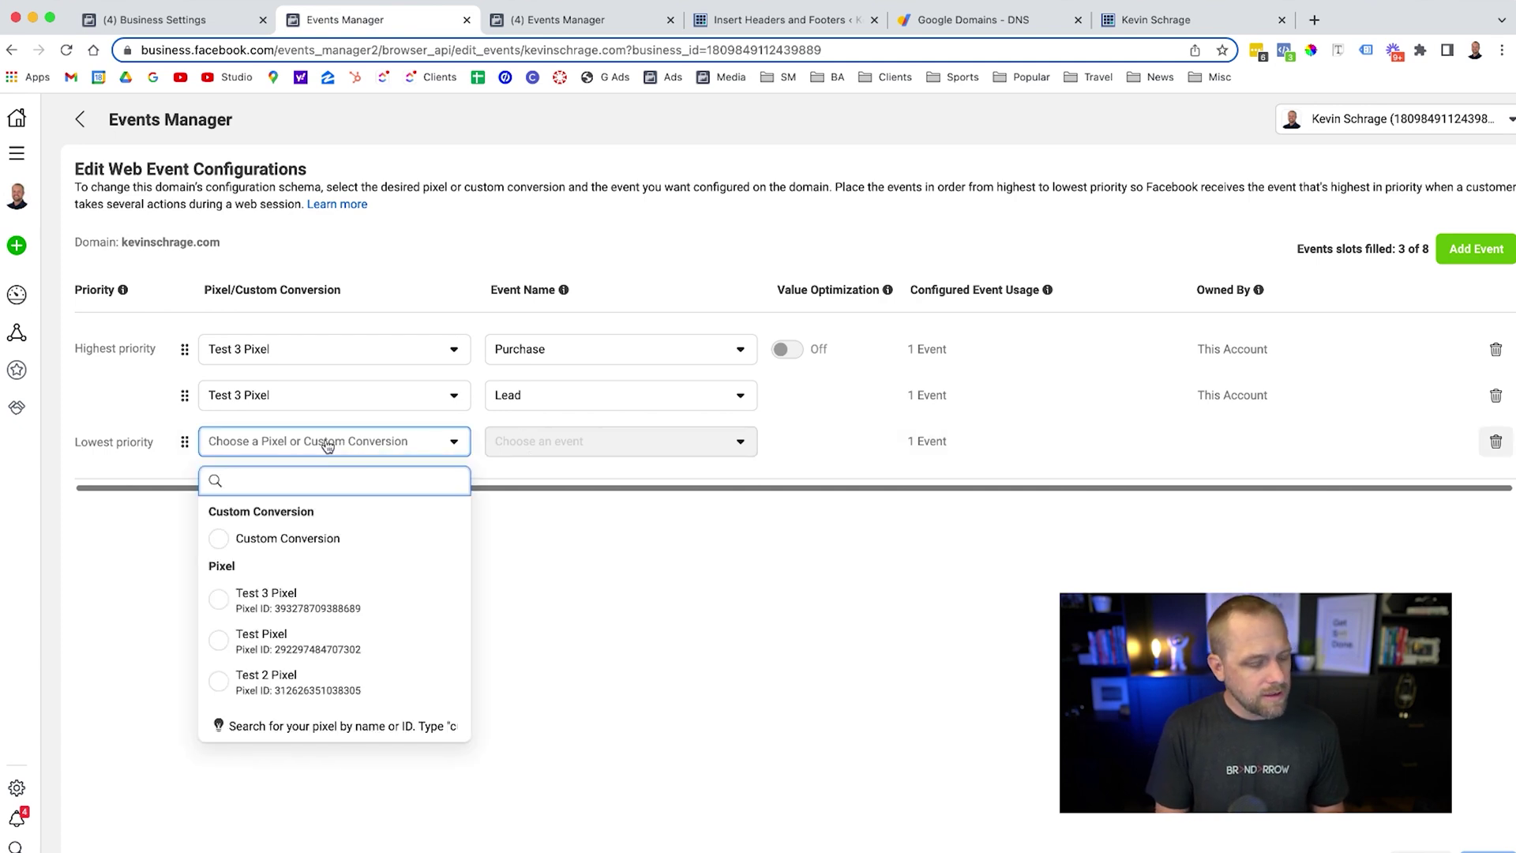
type("add")
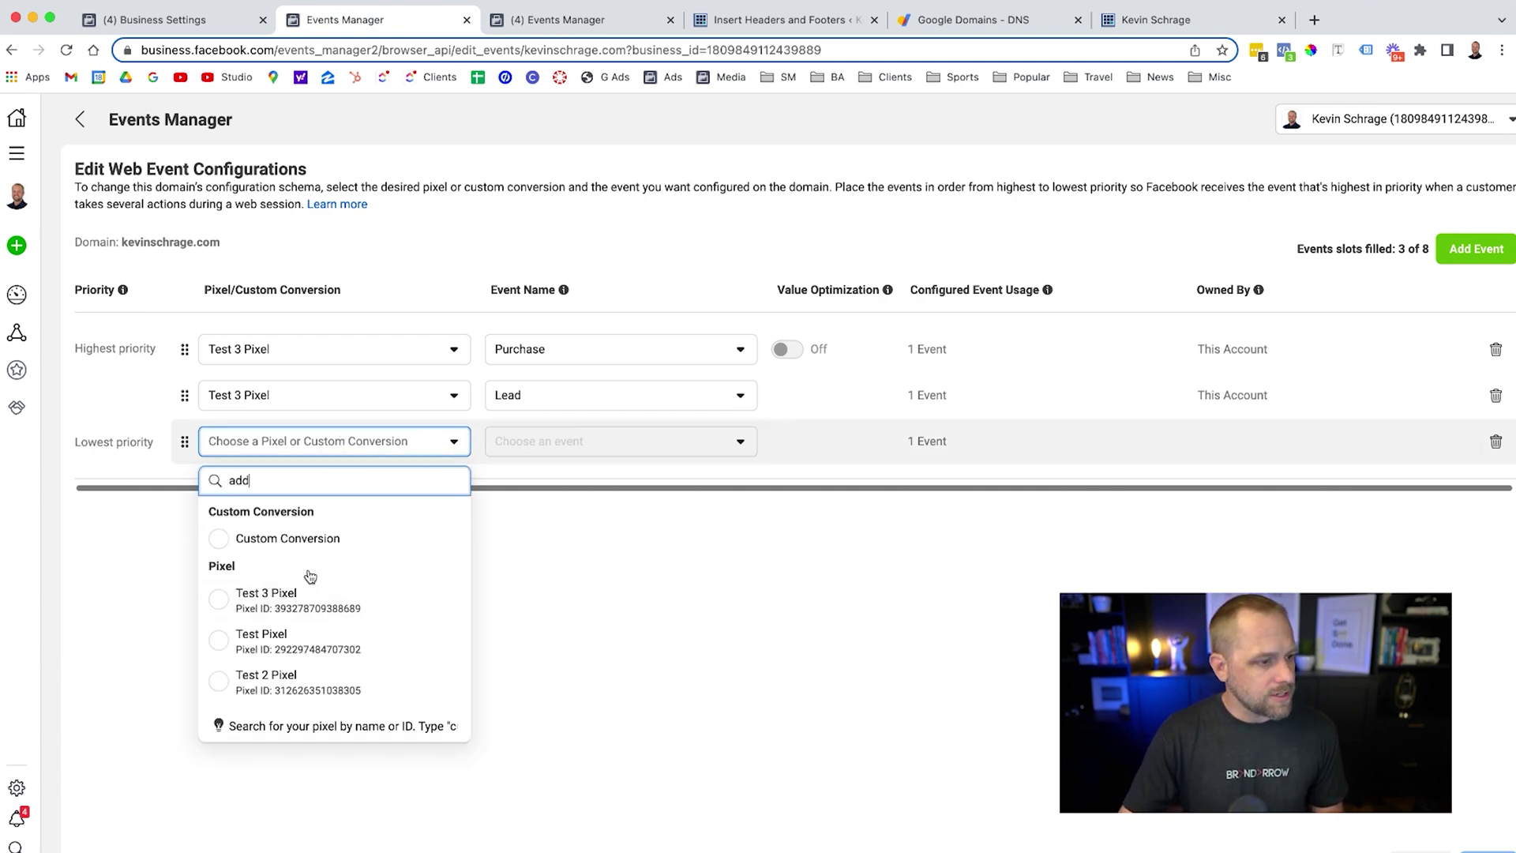
left_click(308, 597)
left_click(592, 444)
type("ad")
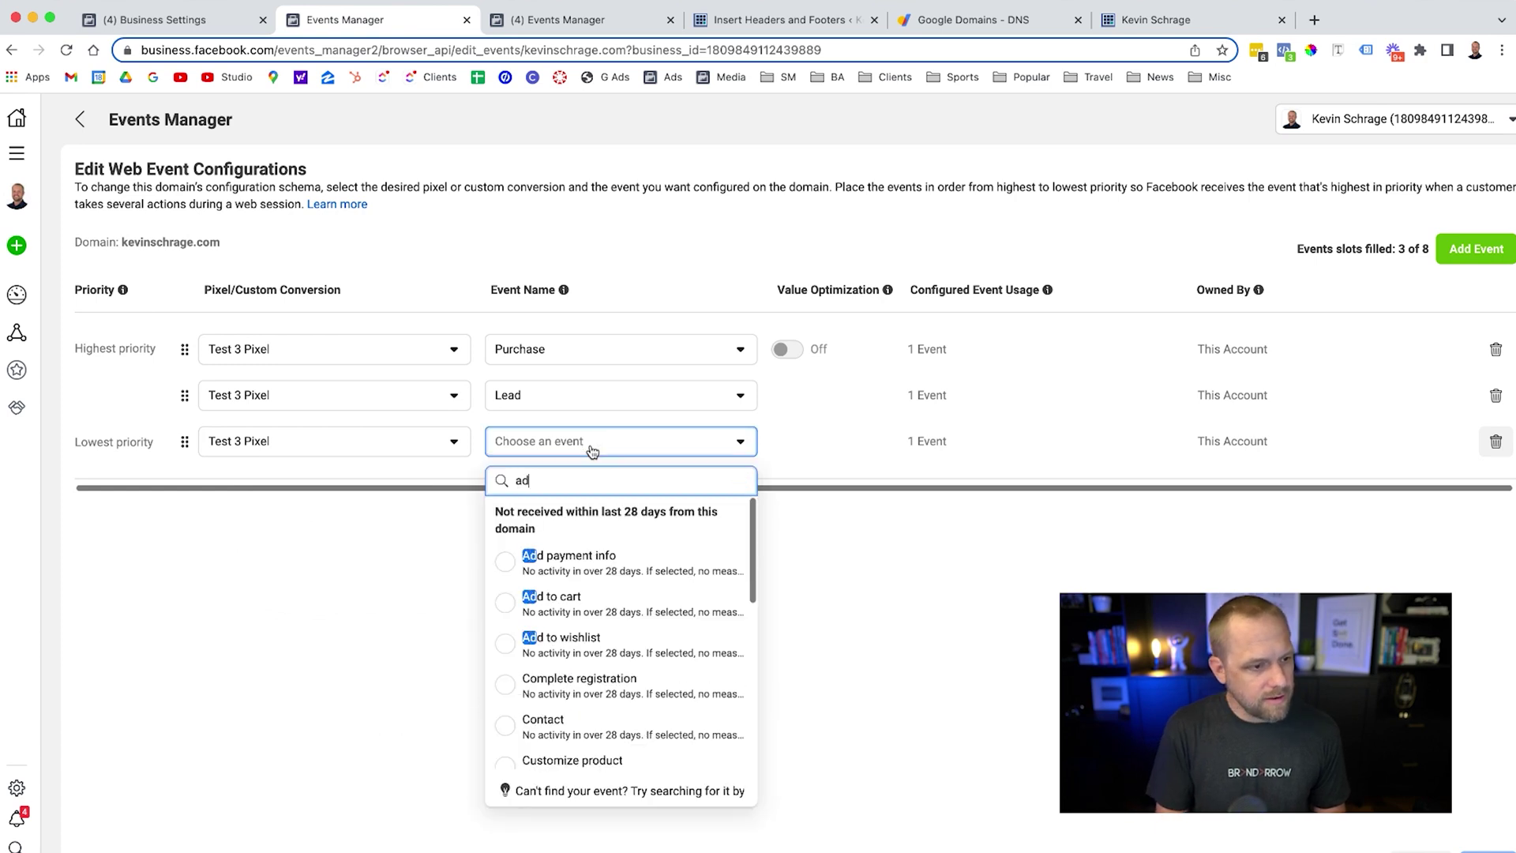
type("d")
left_click(616, 604)
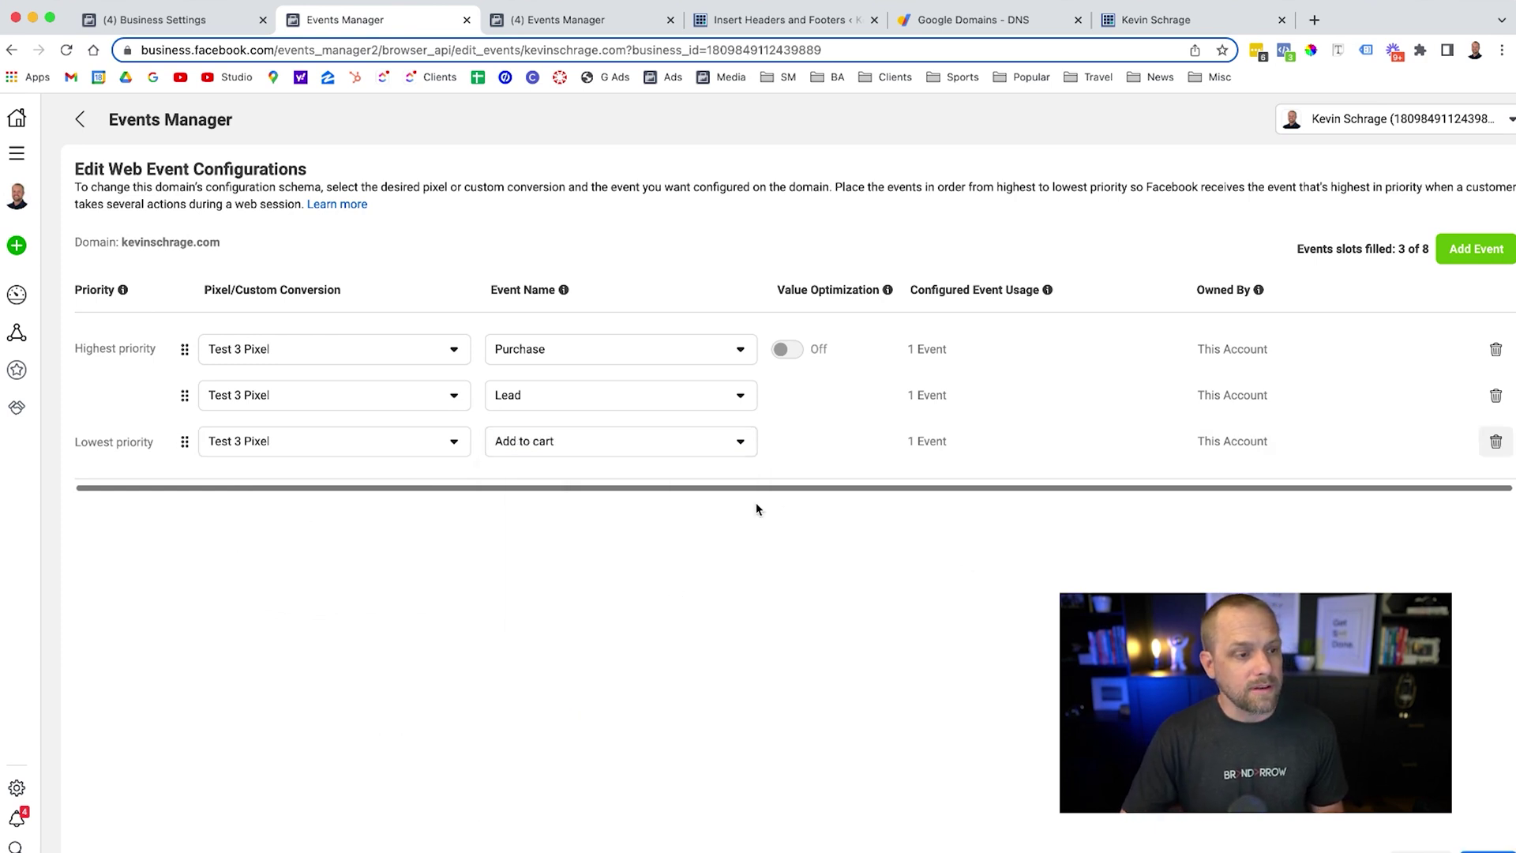
left_click(1474, 248)
left_click(293, 488)
type("t")
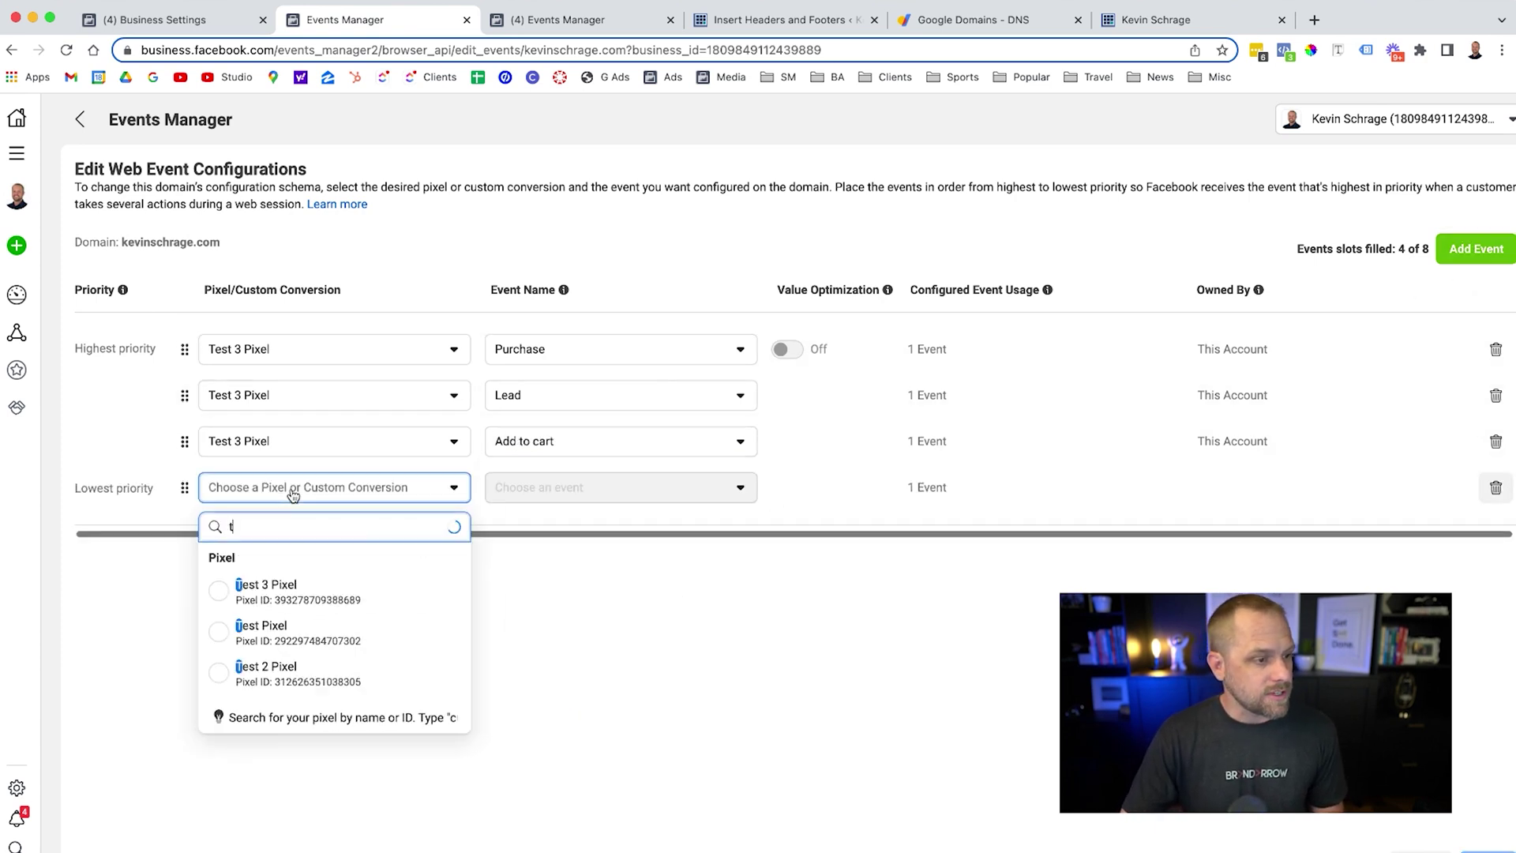
type("est")
left_click(266, 589)
left_click(580, 490)
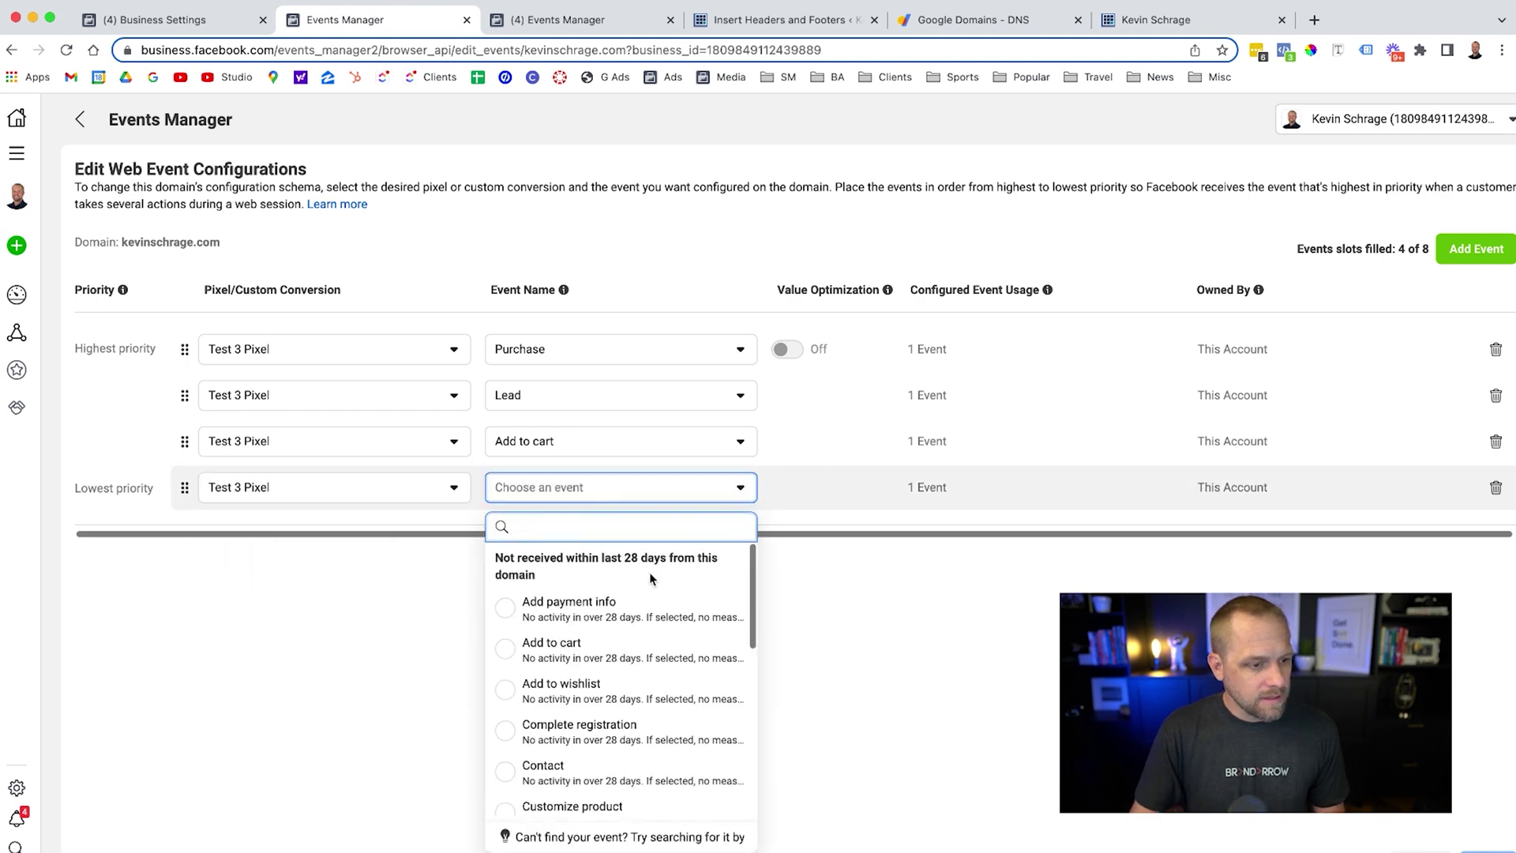
left_click(557, 620)
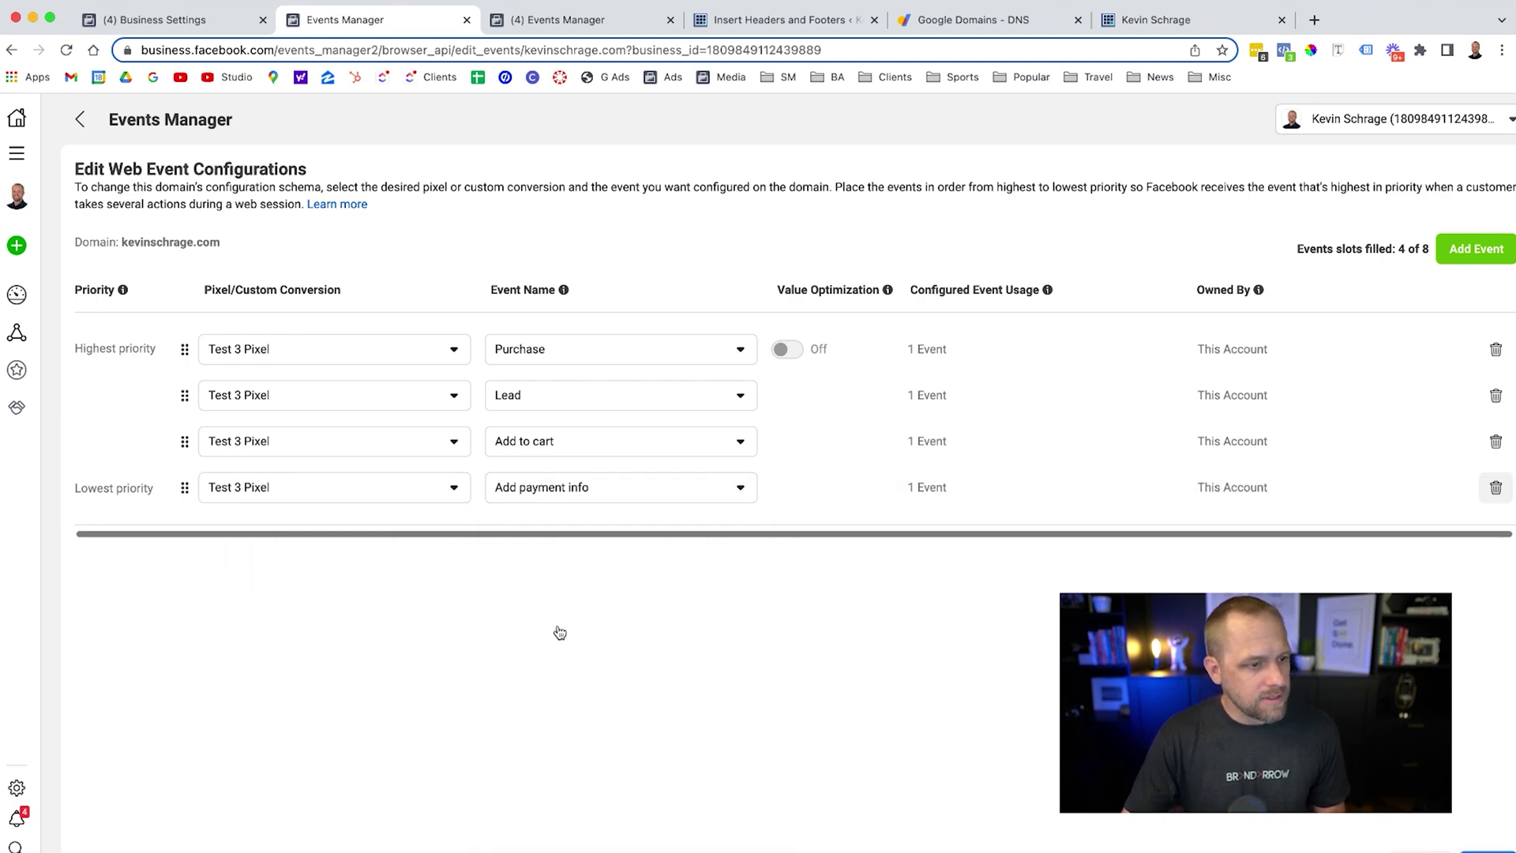
Add Initiate checkout on Test 3 Pixel as the fifth event and create a sixth slot
left_click(1474, 249)
left_click(348, 534)
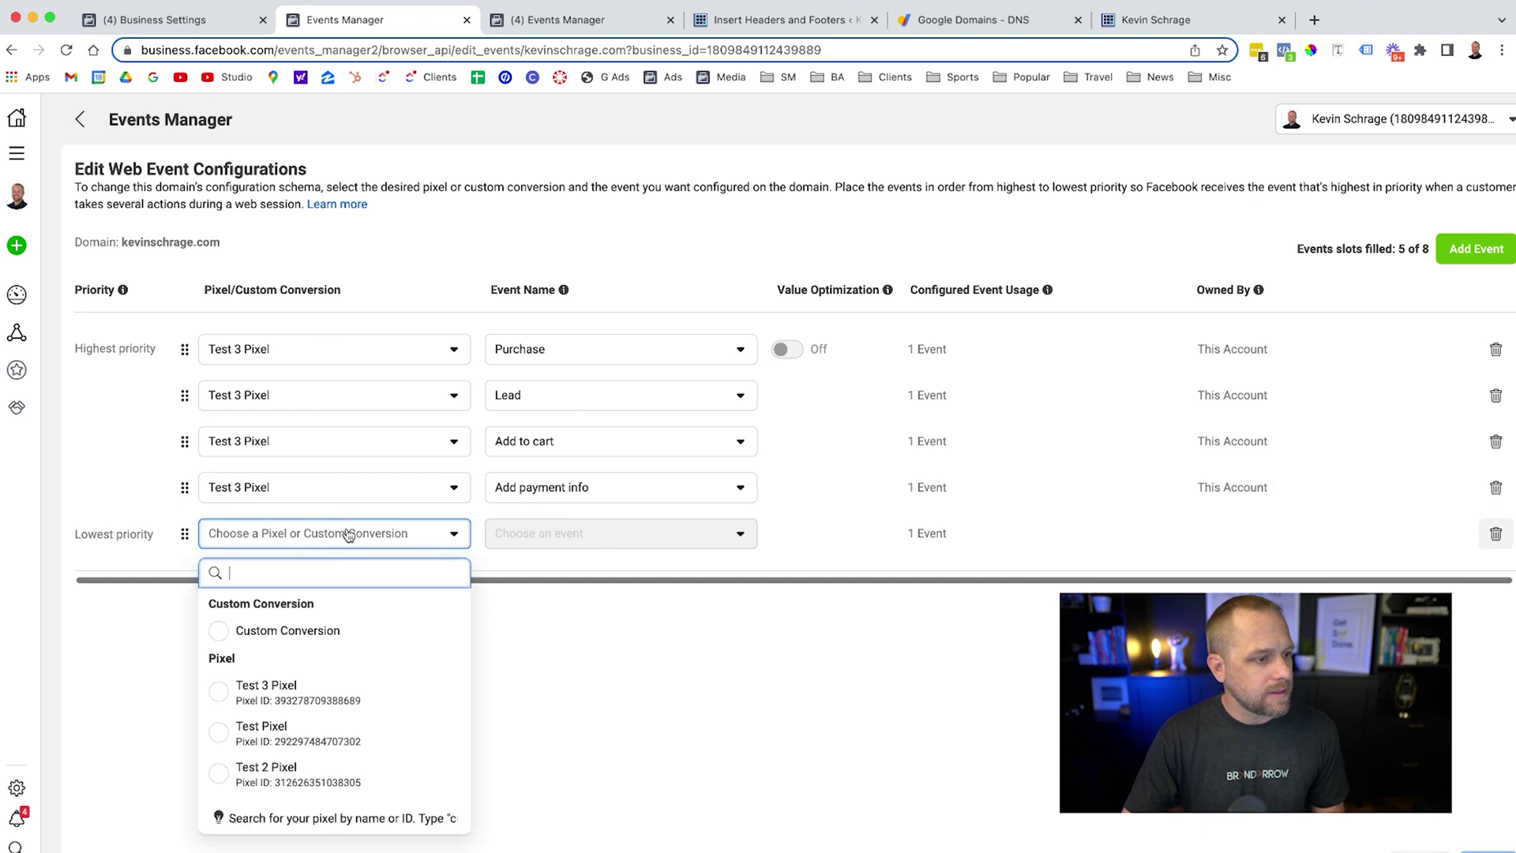
left_click(295, 685)
left_click(570, 538)
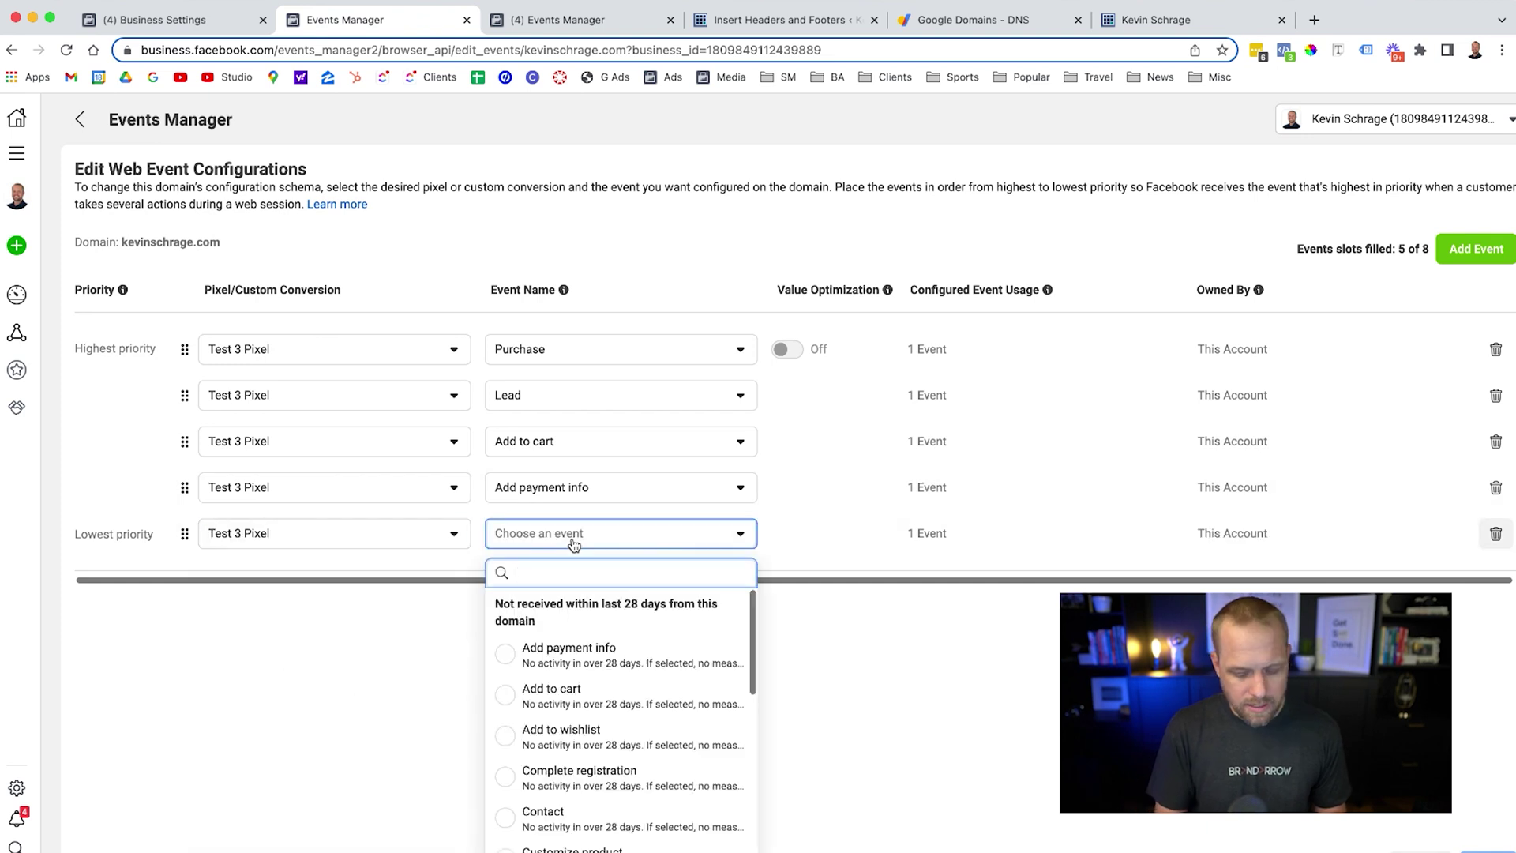
type("ch")
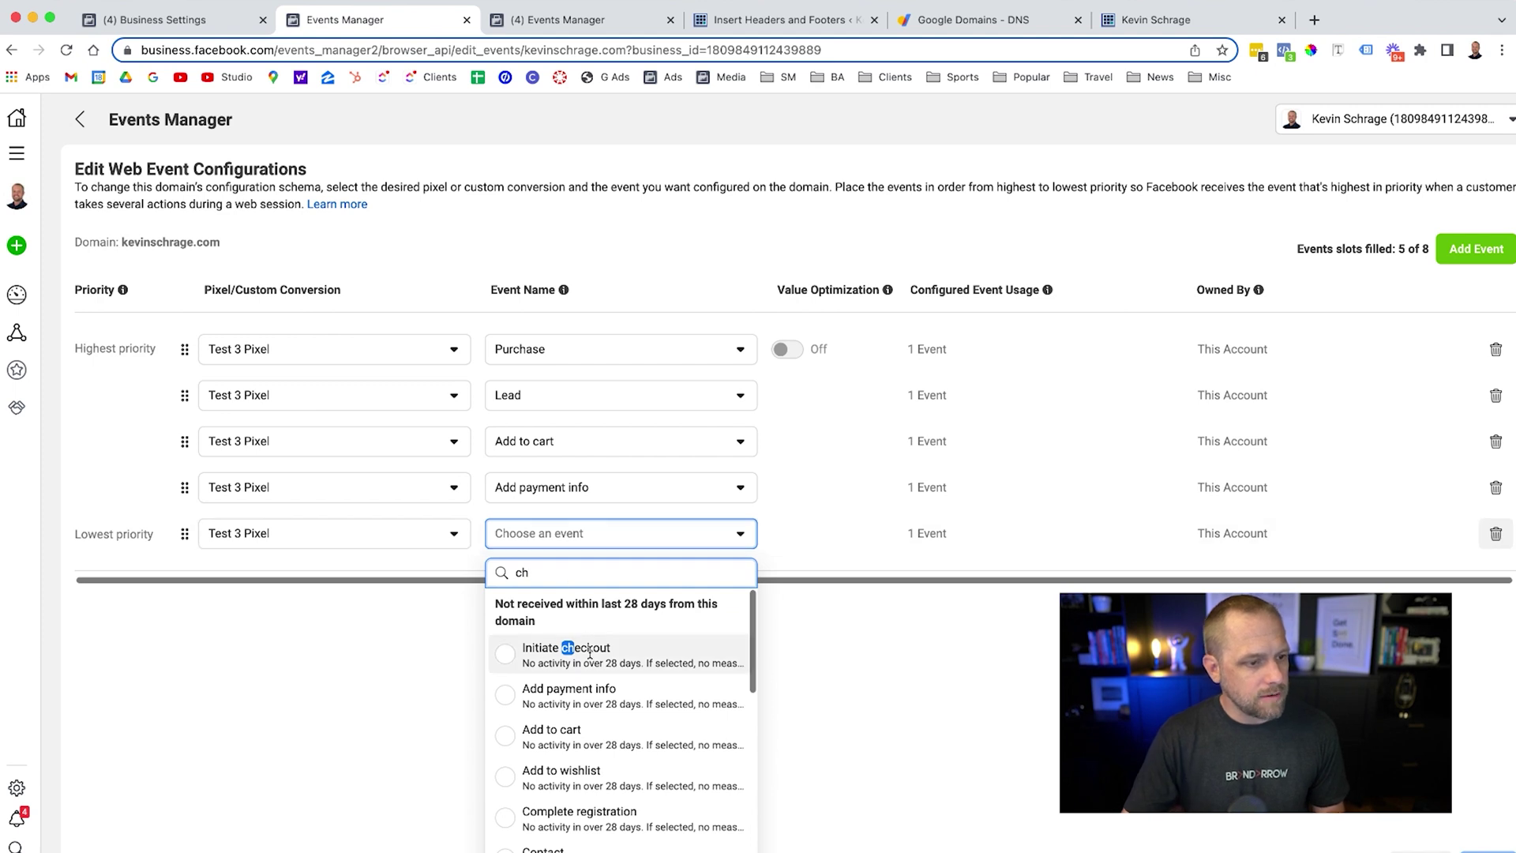
left_click(567, 649)
left_click(1476, 249)
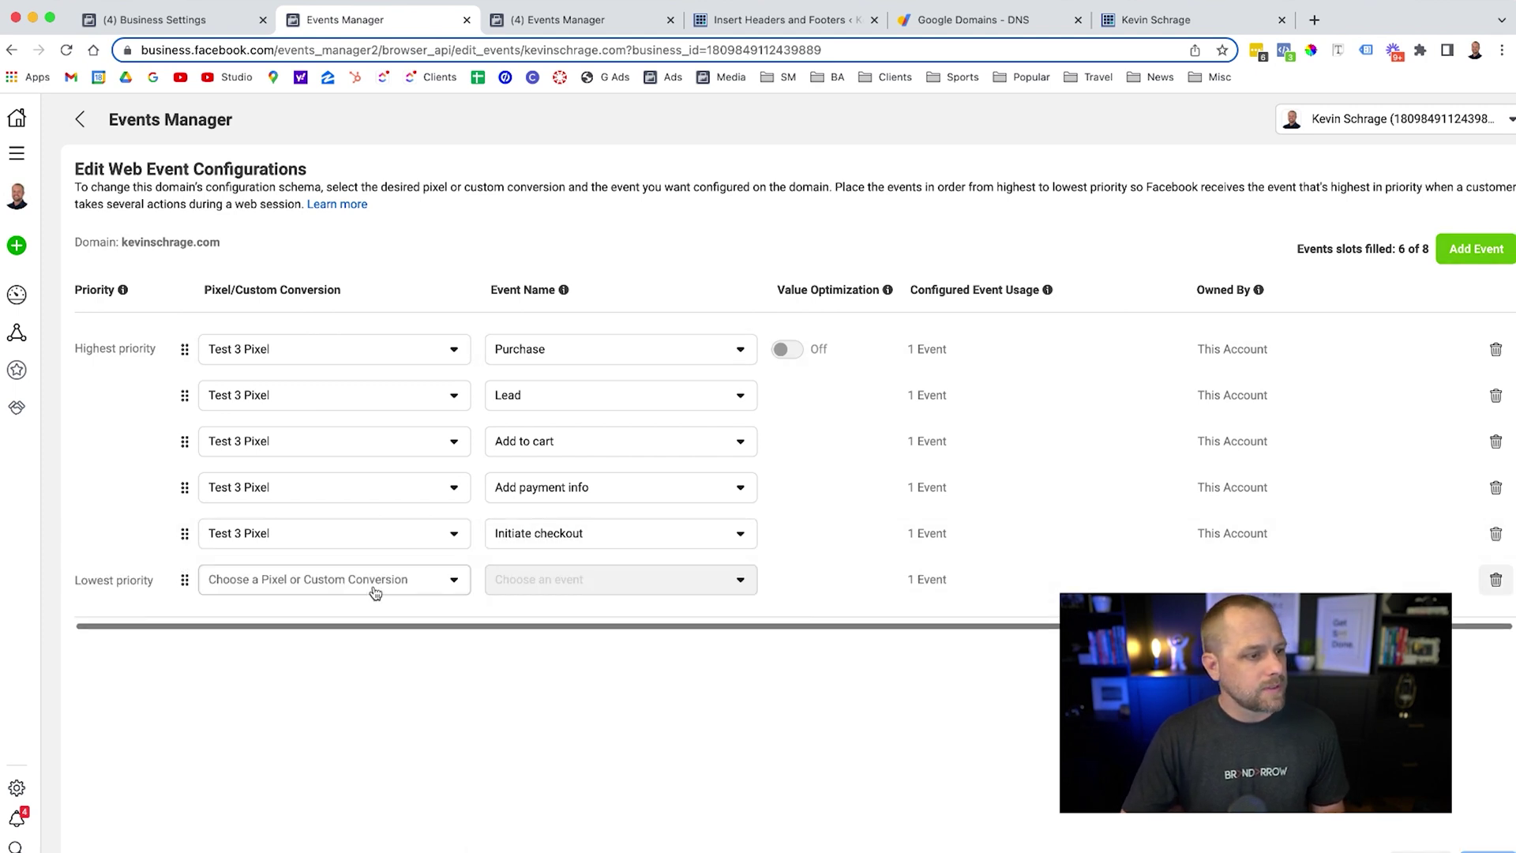
Set the sixth and seventh slots to View content and Subscribe on Test 3 Pixel
left_click(278, 584)
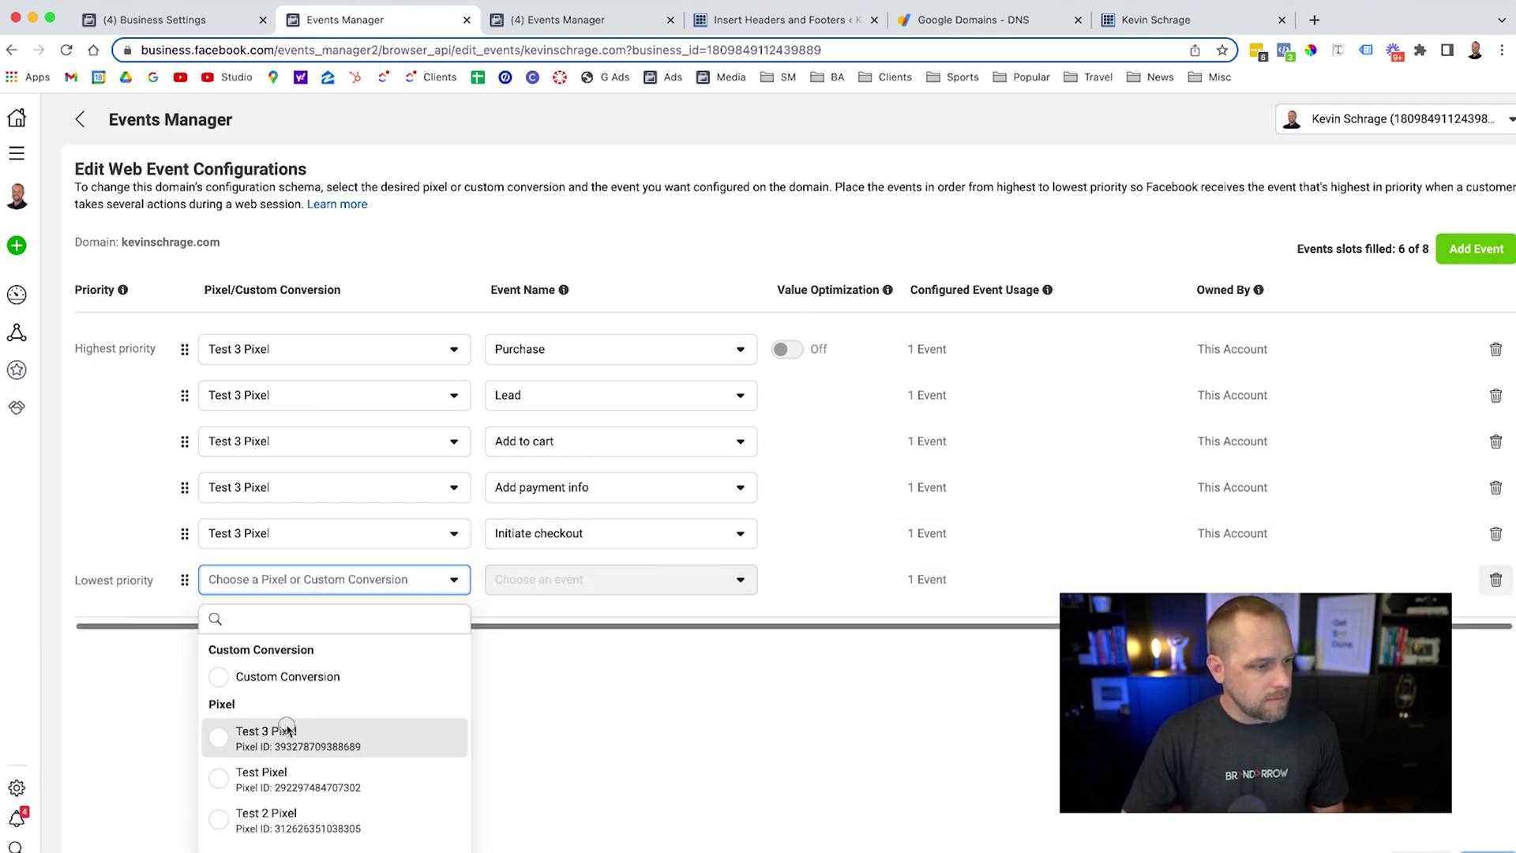
left_click(261, 736)
left_click(612, 580)
type("view")
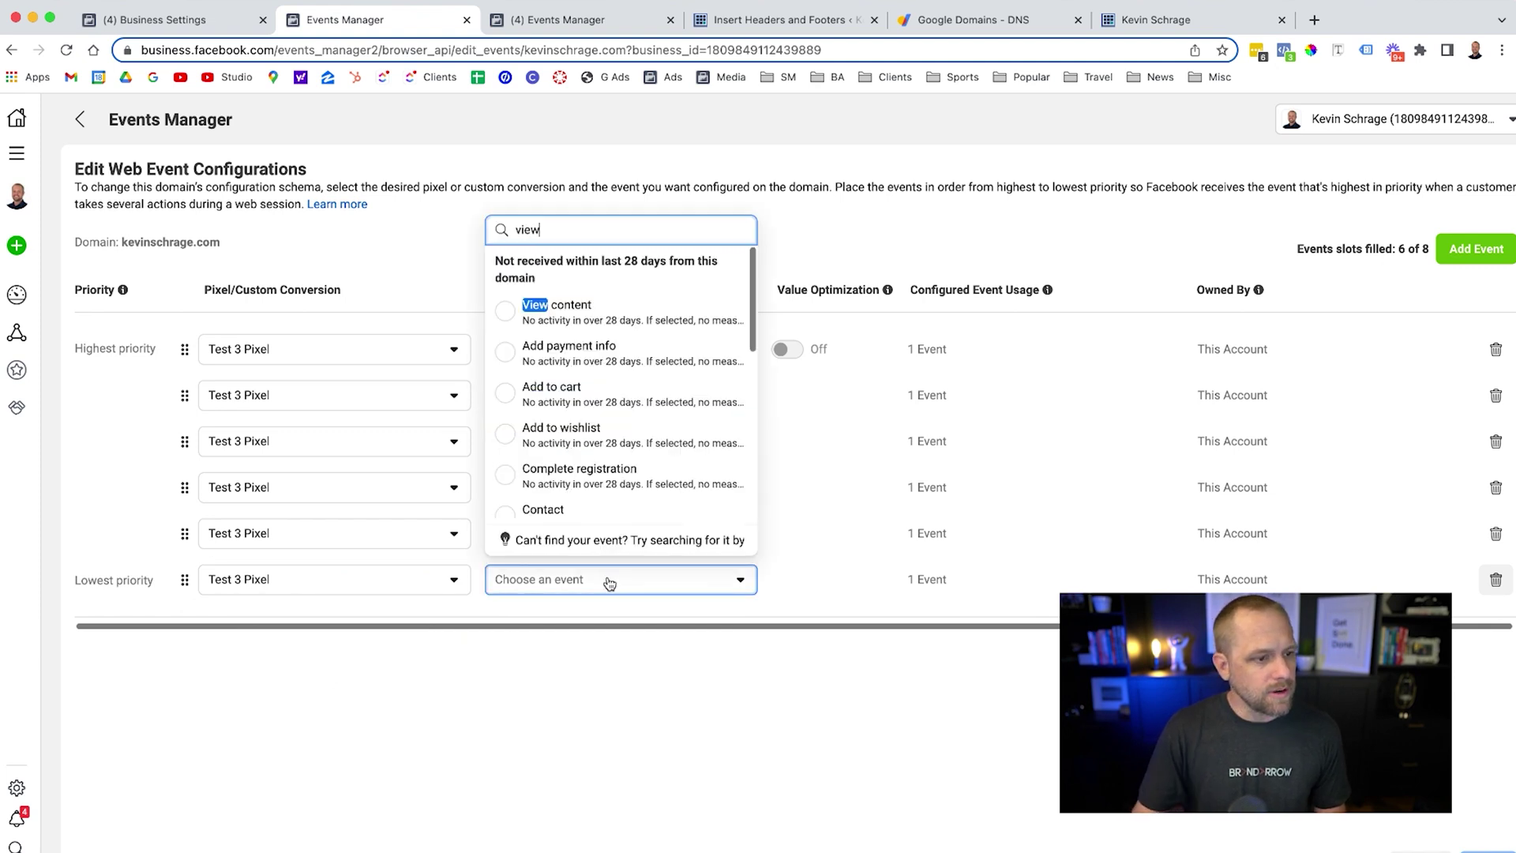
left_click(557, 308)
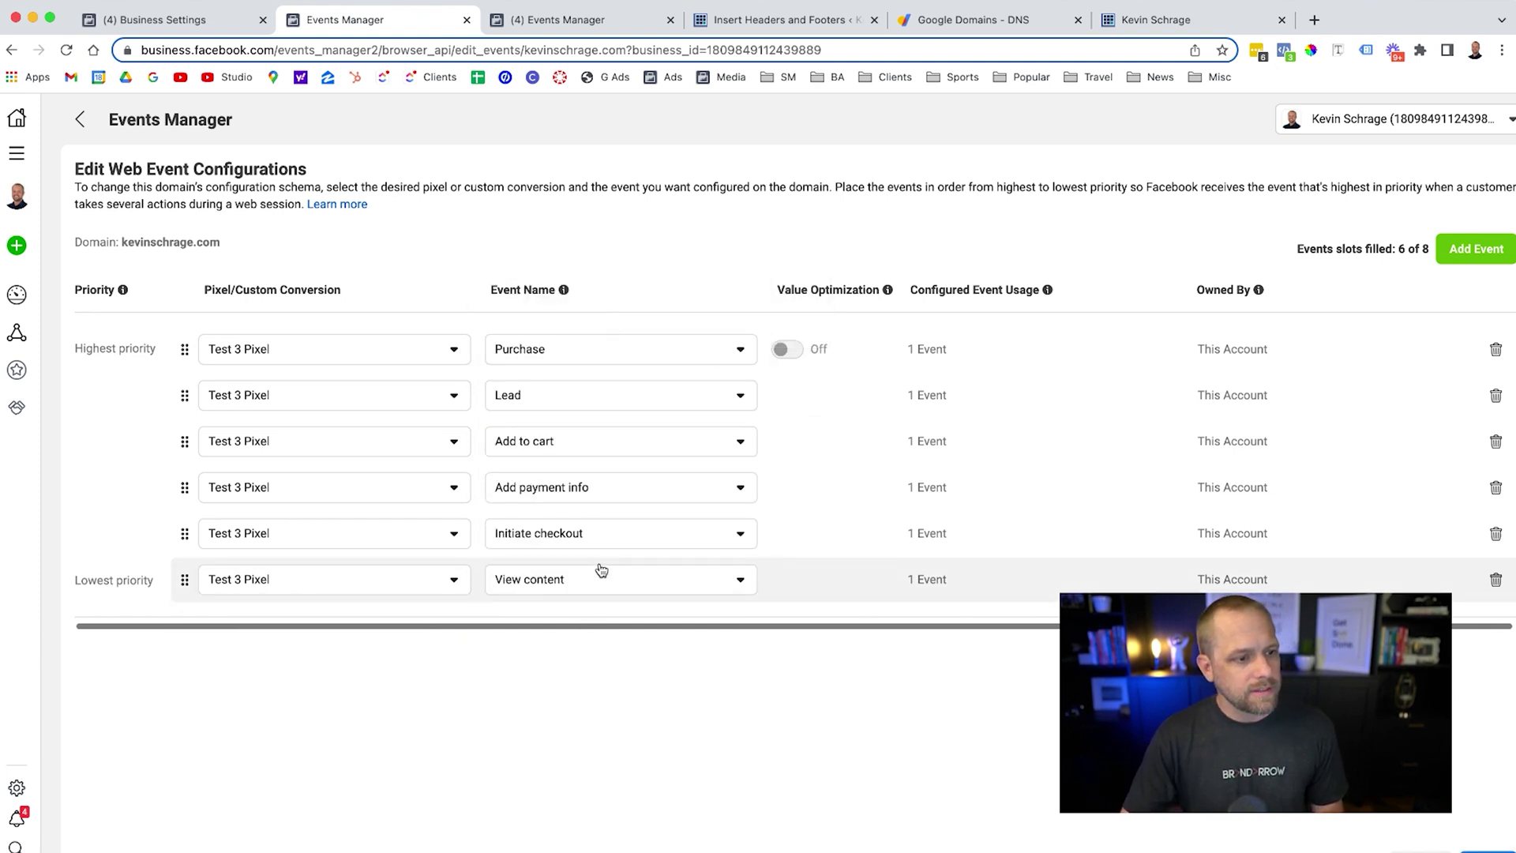
left_click(1440, 248)
left_click(379, 634)
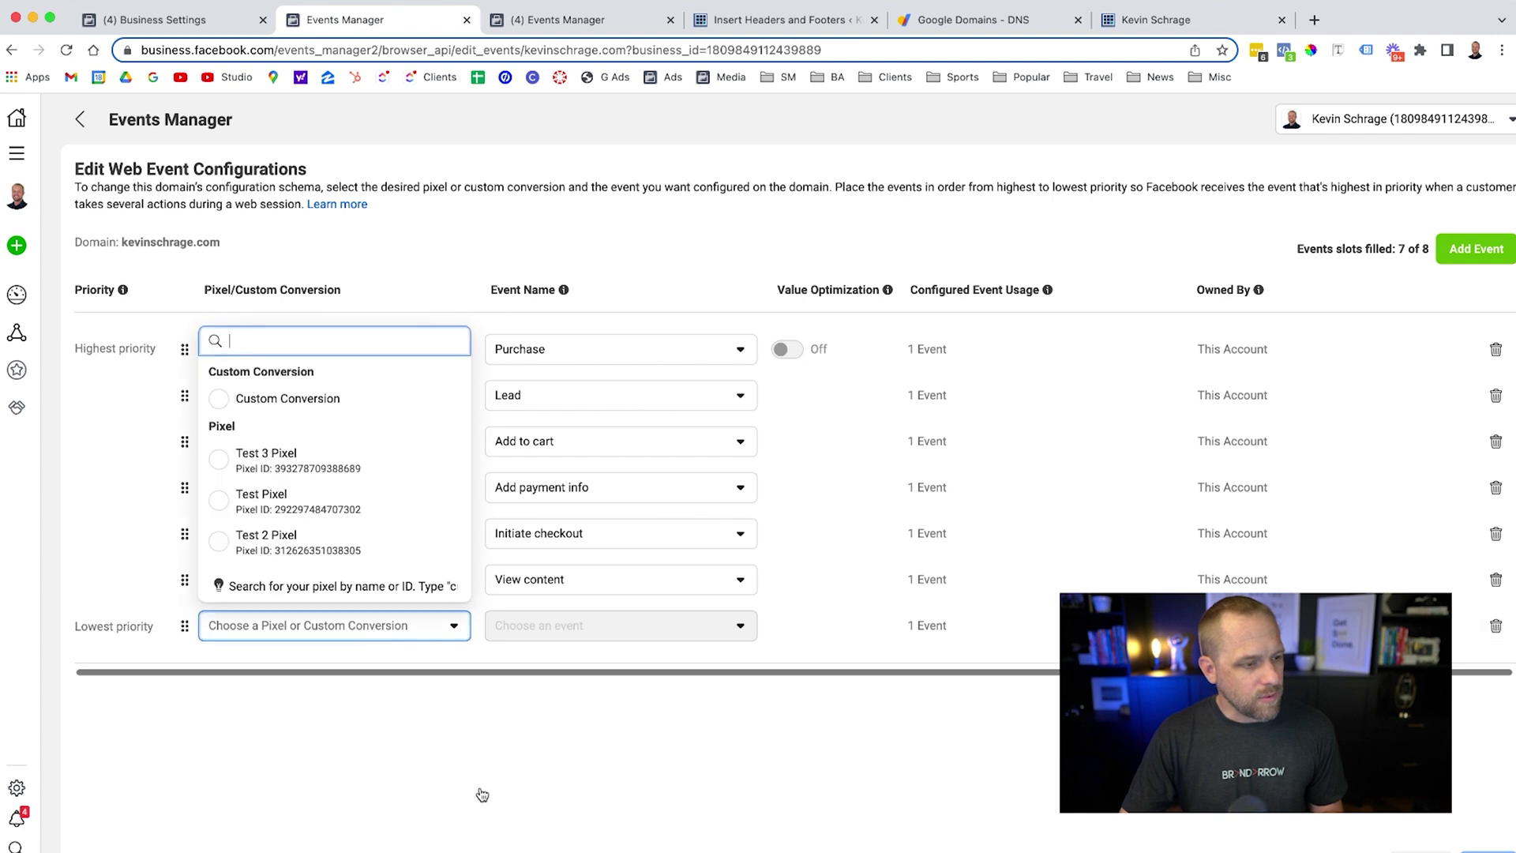
left_click(294, 458)
left_click(613, 628)
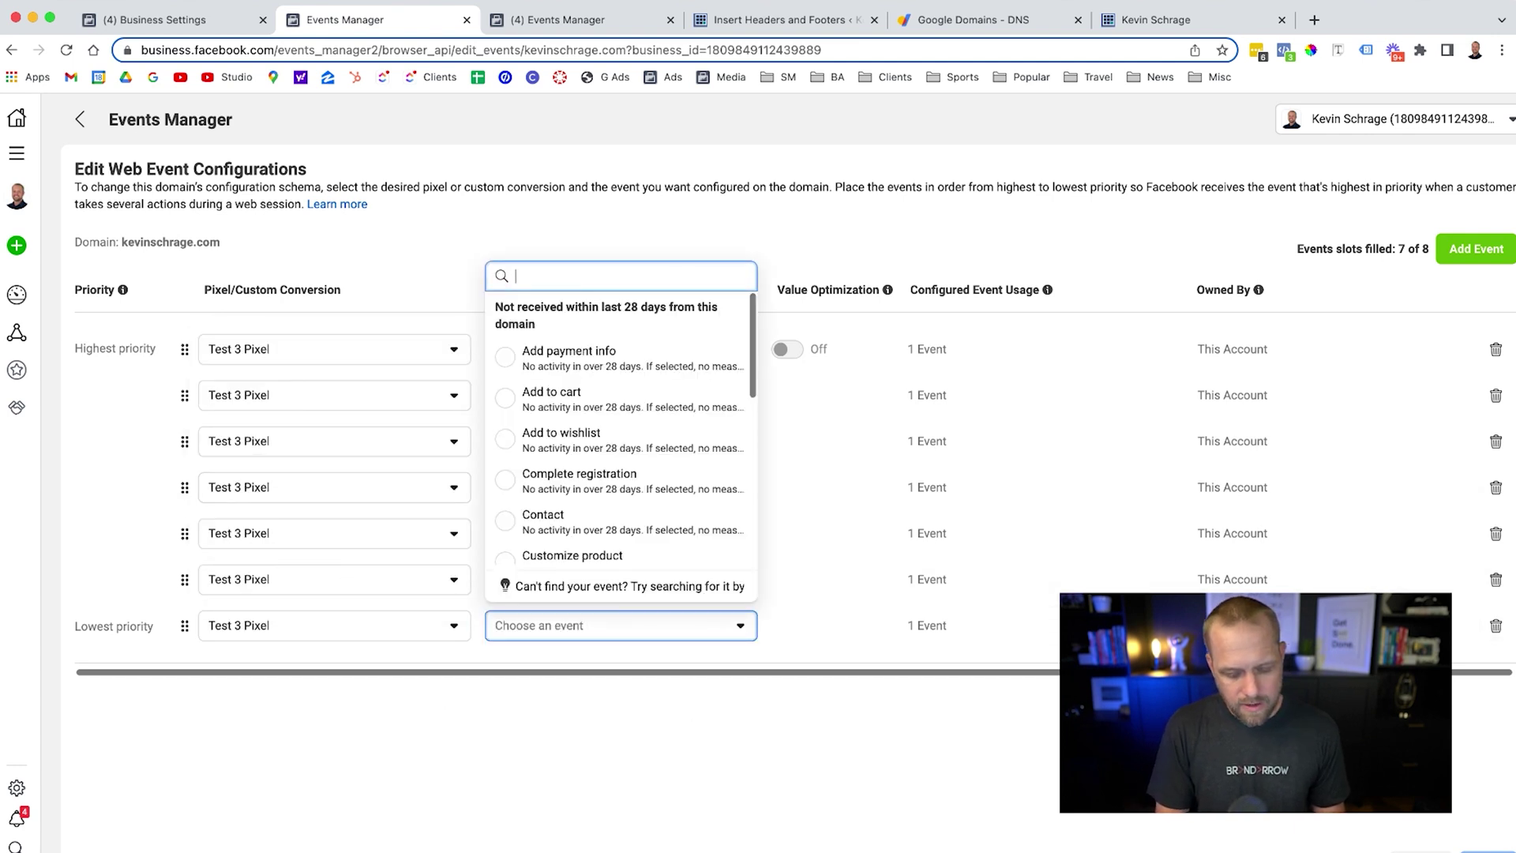
type("sub")
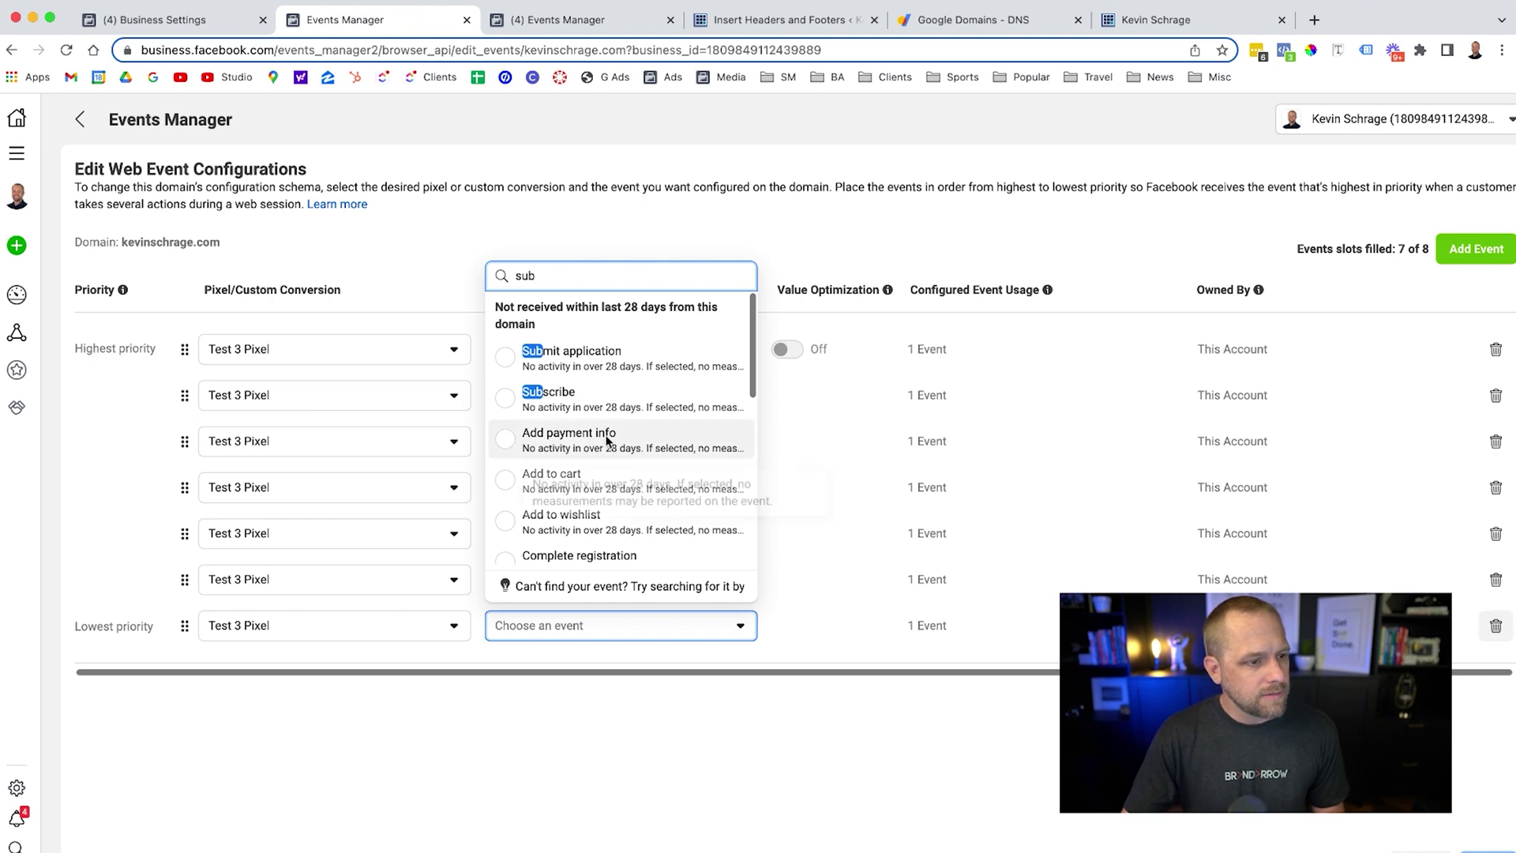
left_click(600, 398)
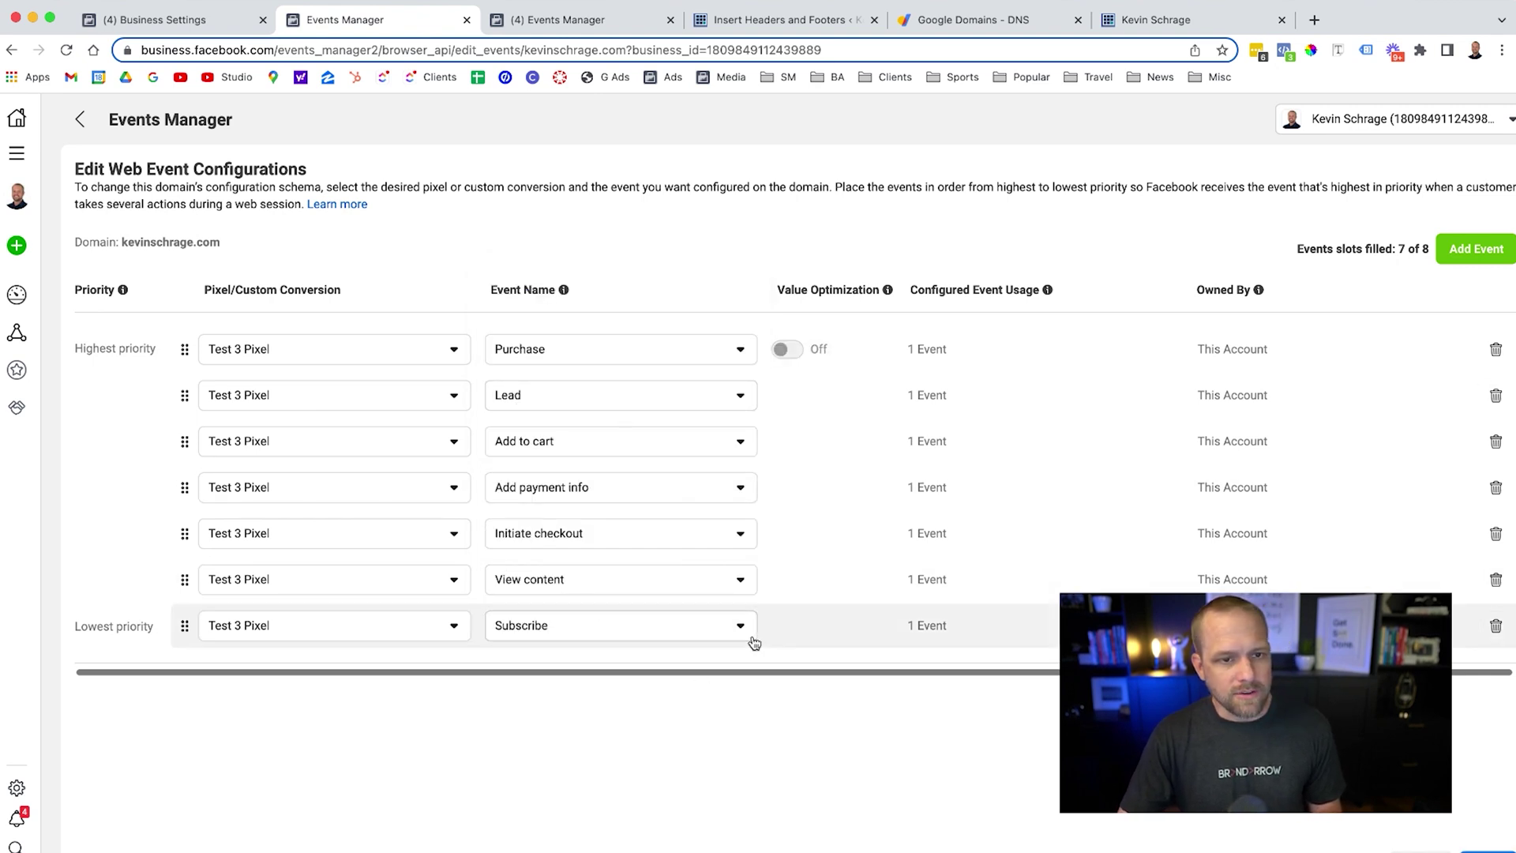
Add an eighth Test 3 Pixel event set to Submit application
left_click(1484, 248)
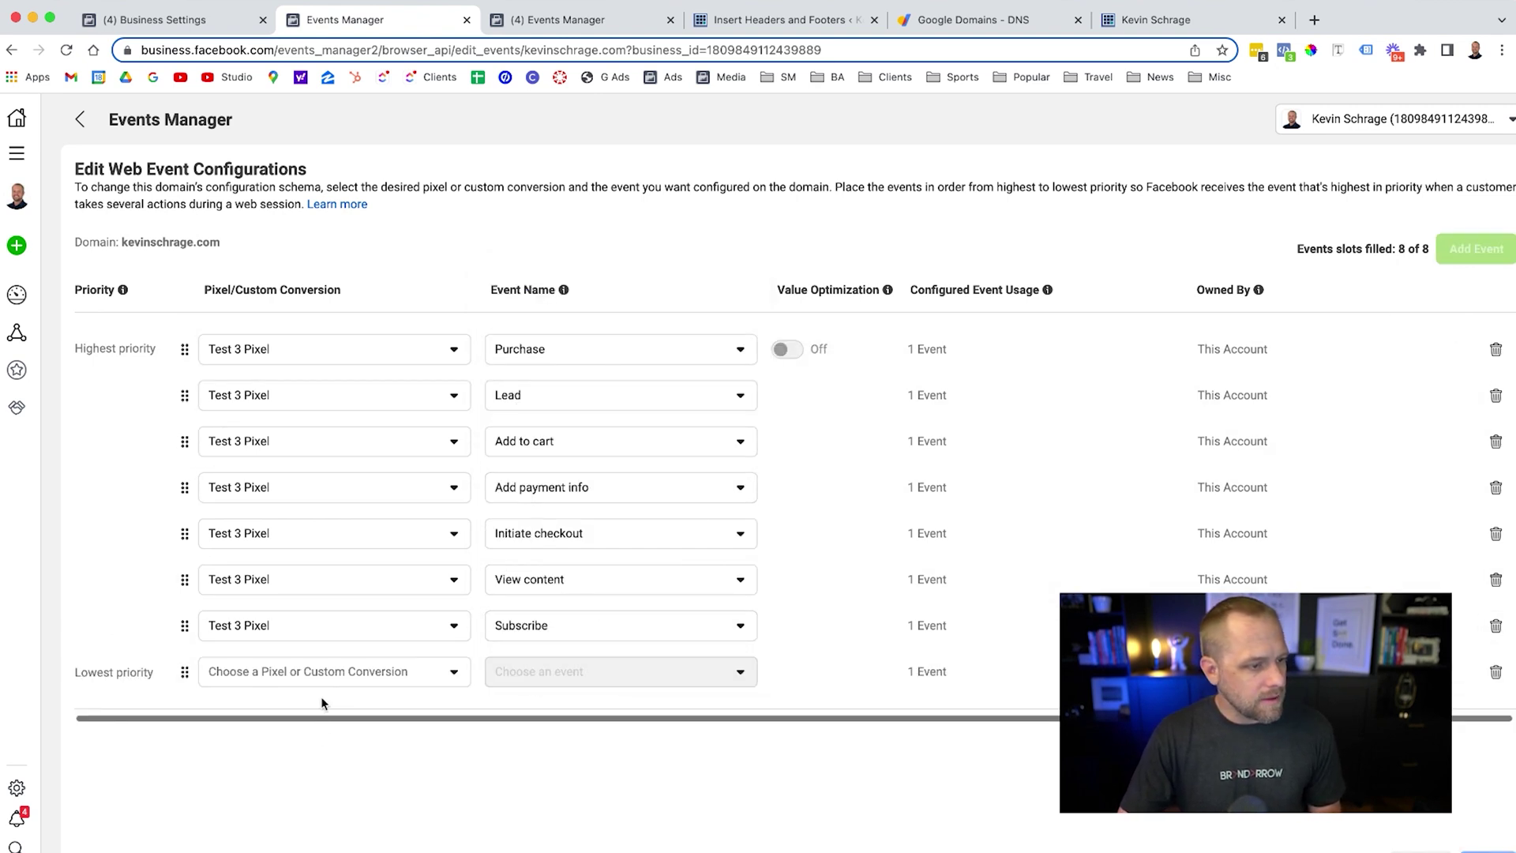
left_click(317, 676)
left_click(298, 517)
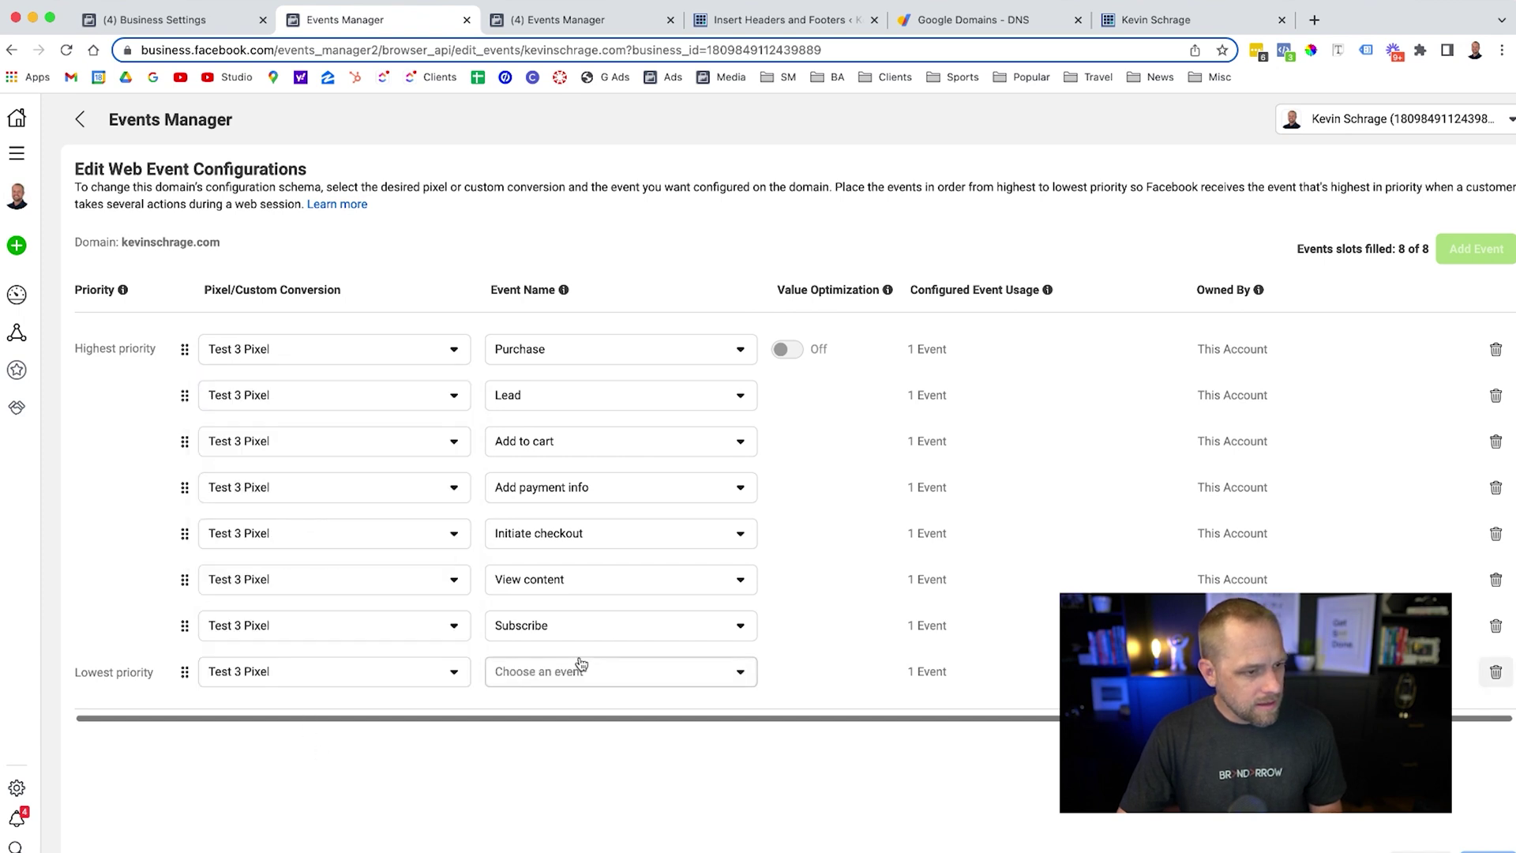
left_click(594, 673)
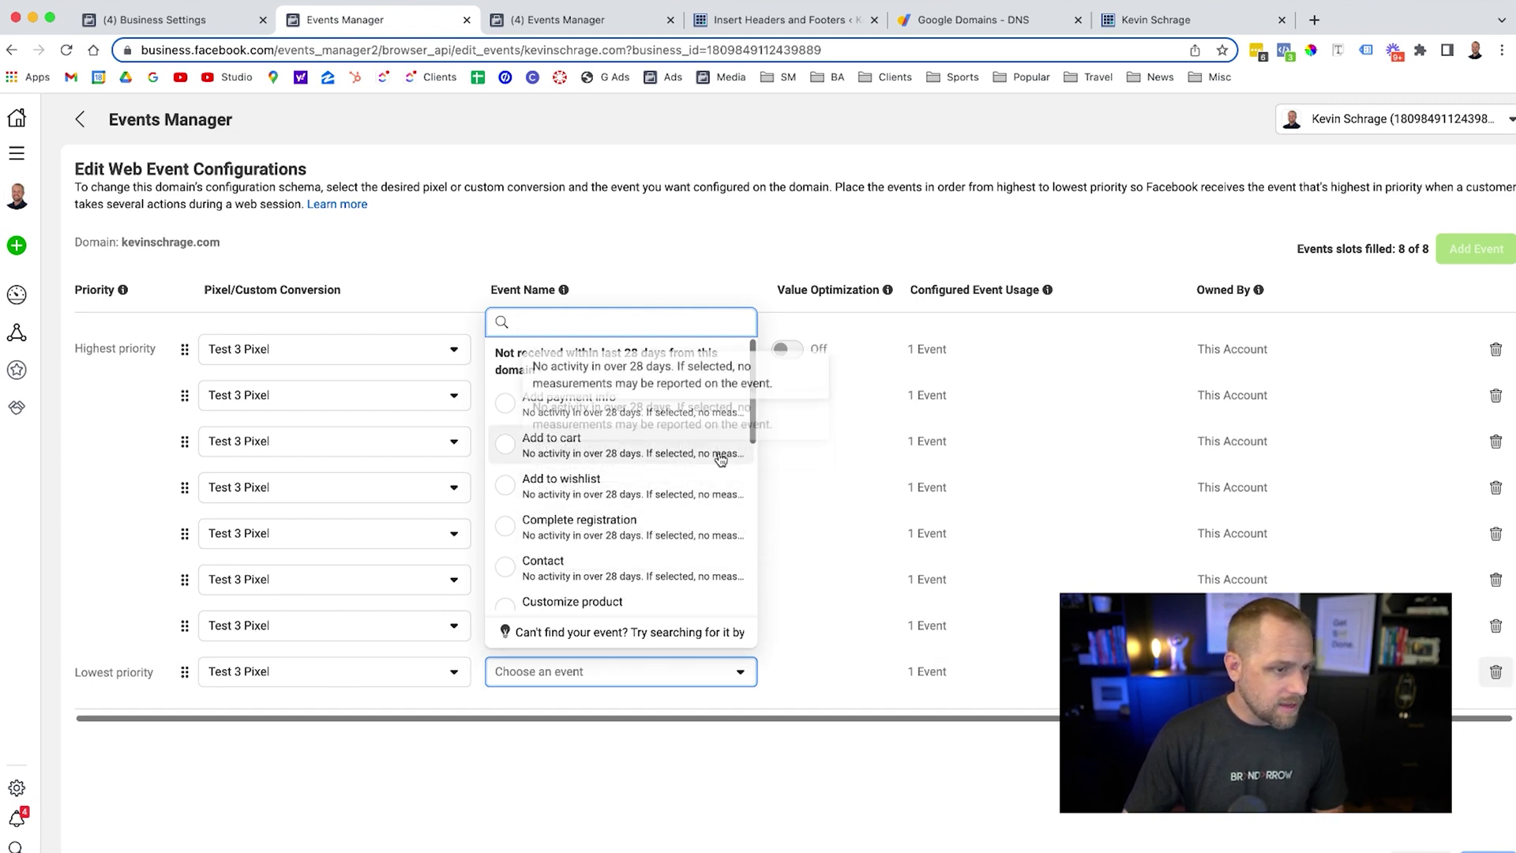
scroll(693, 466, "down", 3)
scroll(694, 469, "down", 5)
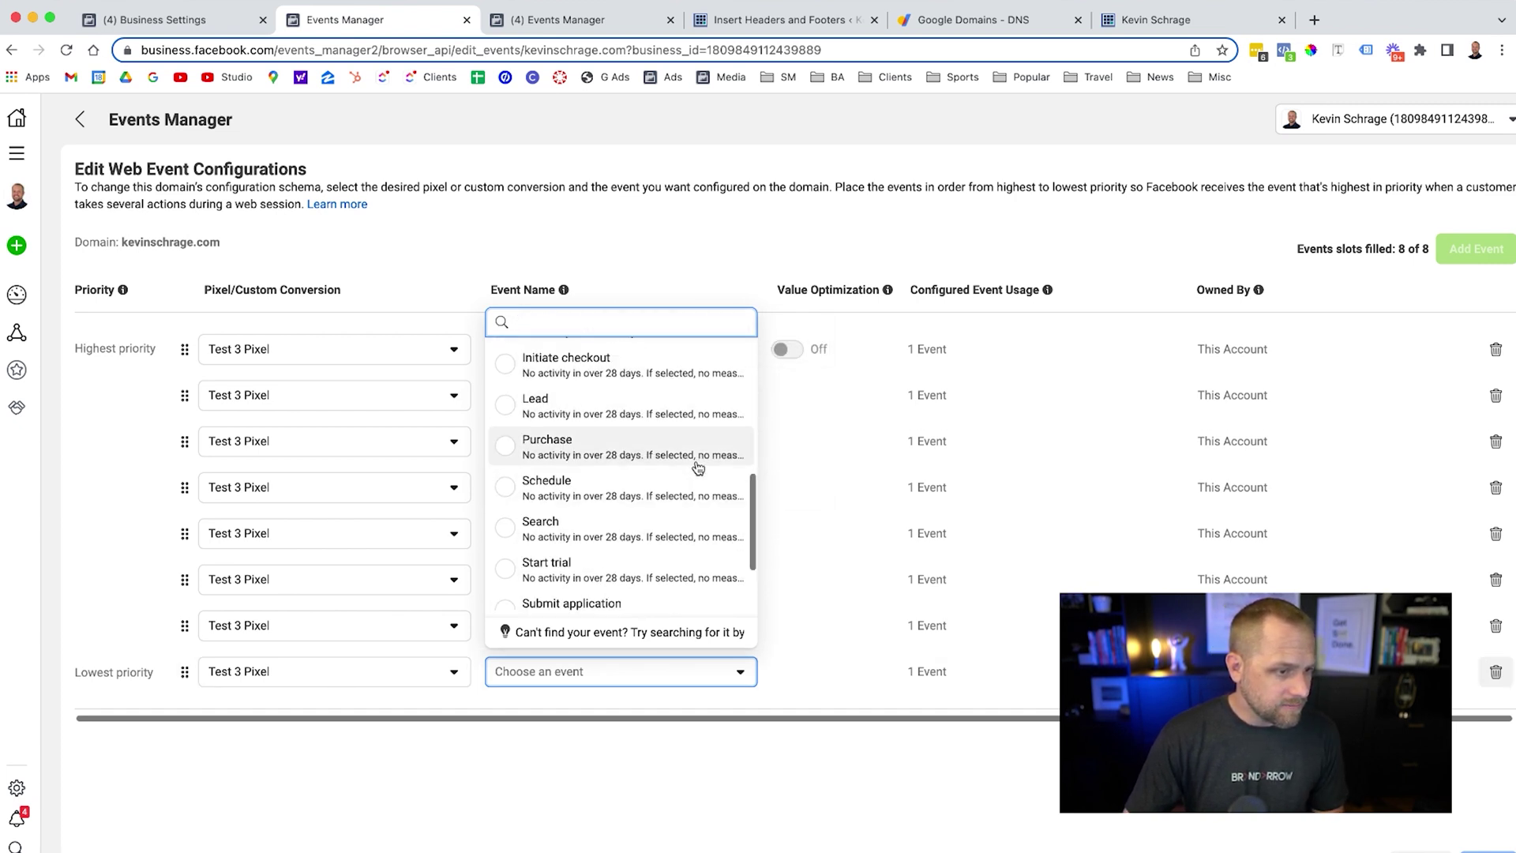
scroll(677, 473, "down", 3)
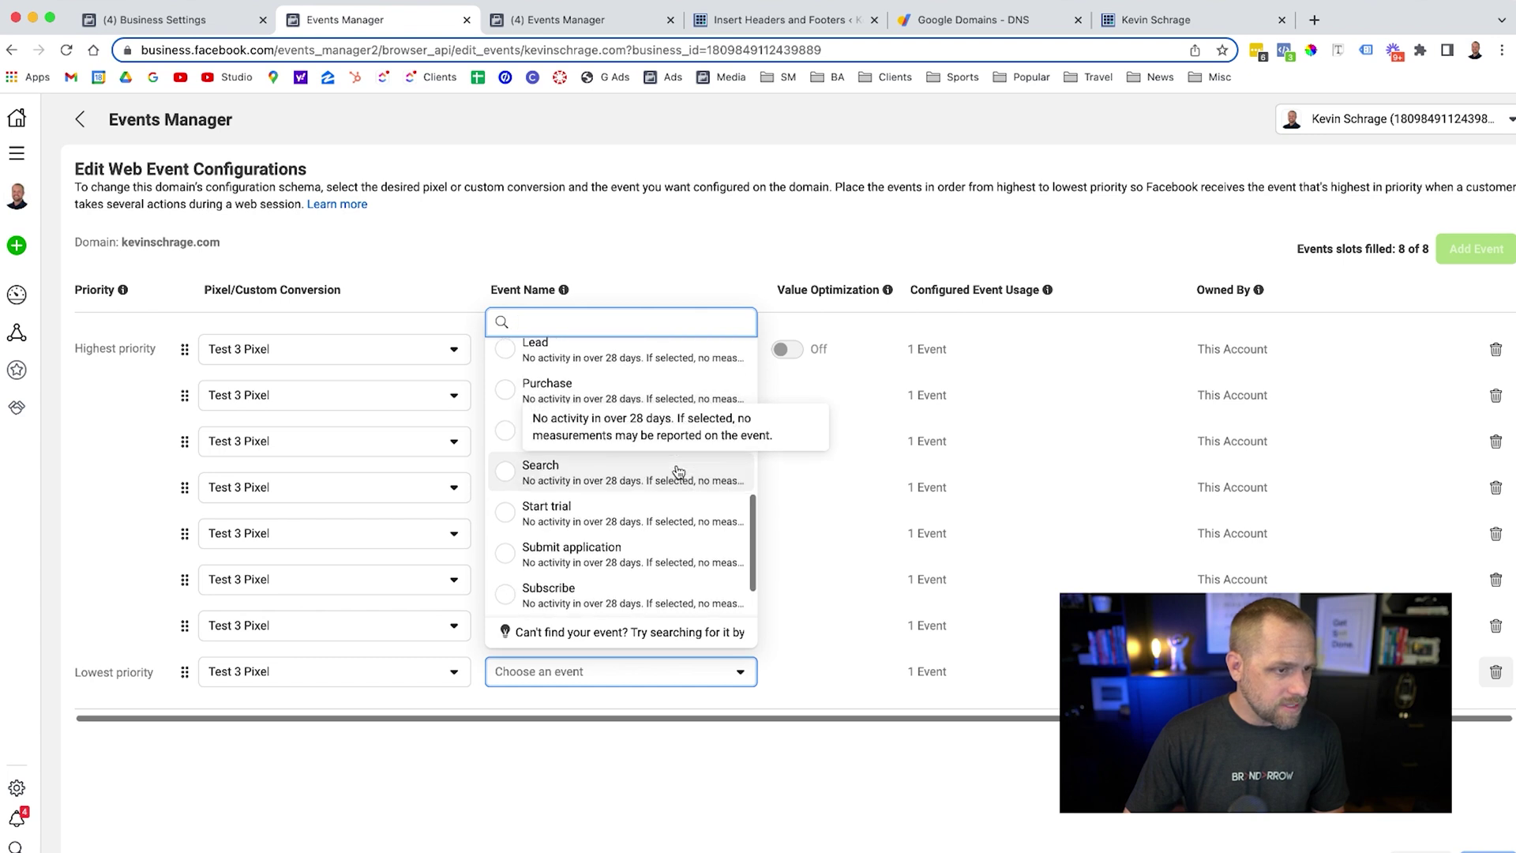
left_click(678, 501)
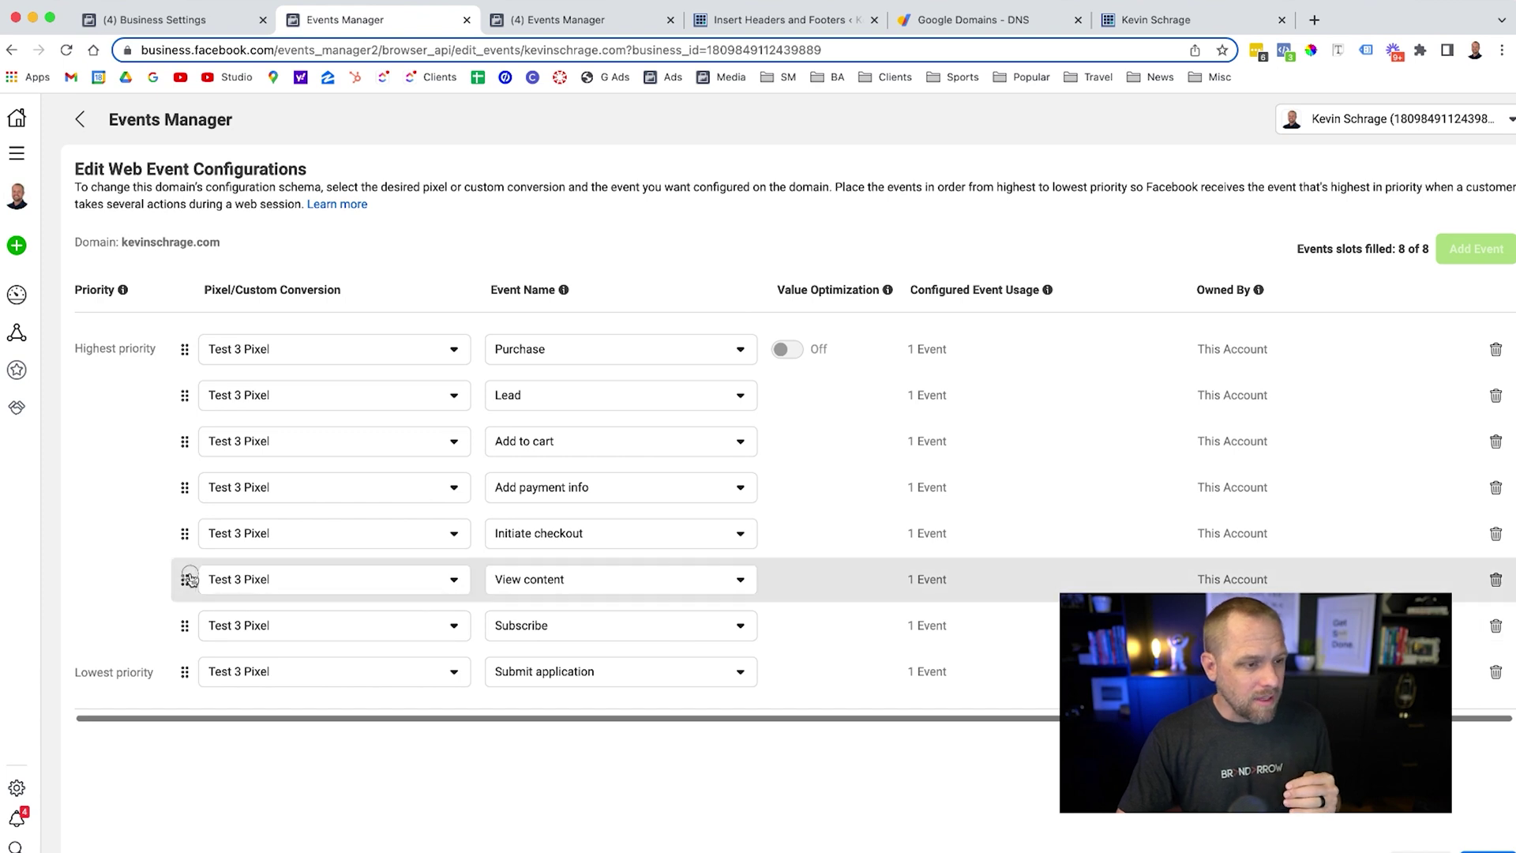
Drag the View content row to the bottom as the lowest priority
left_click_drag(189, 578, 180, 679)
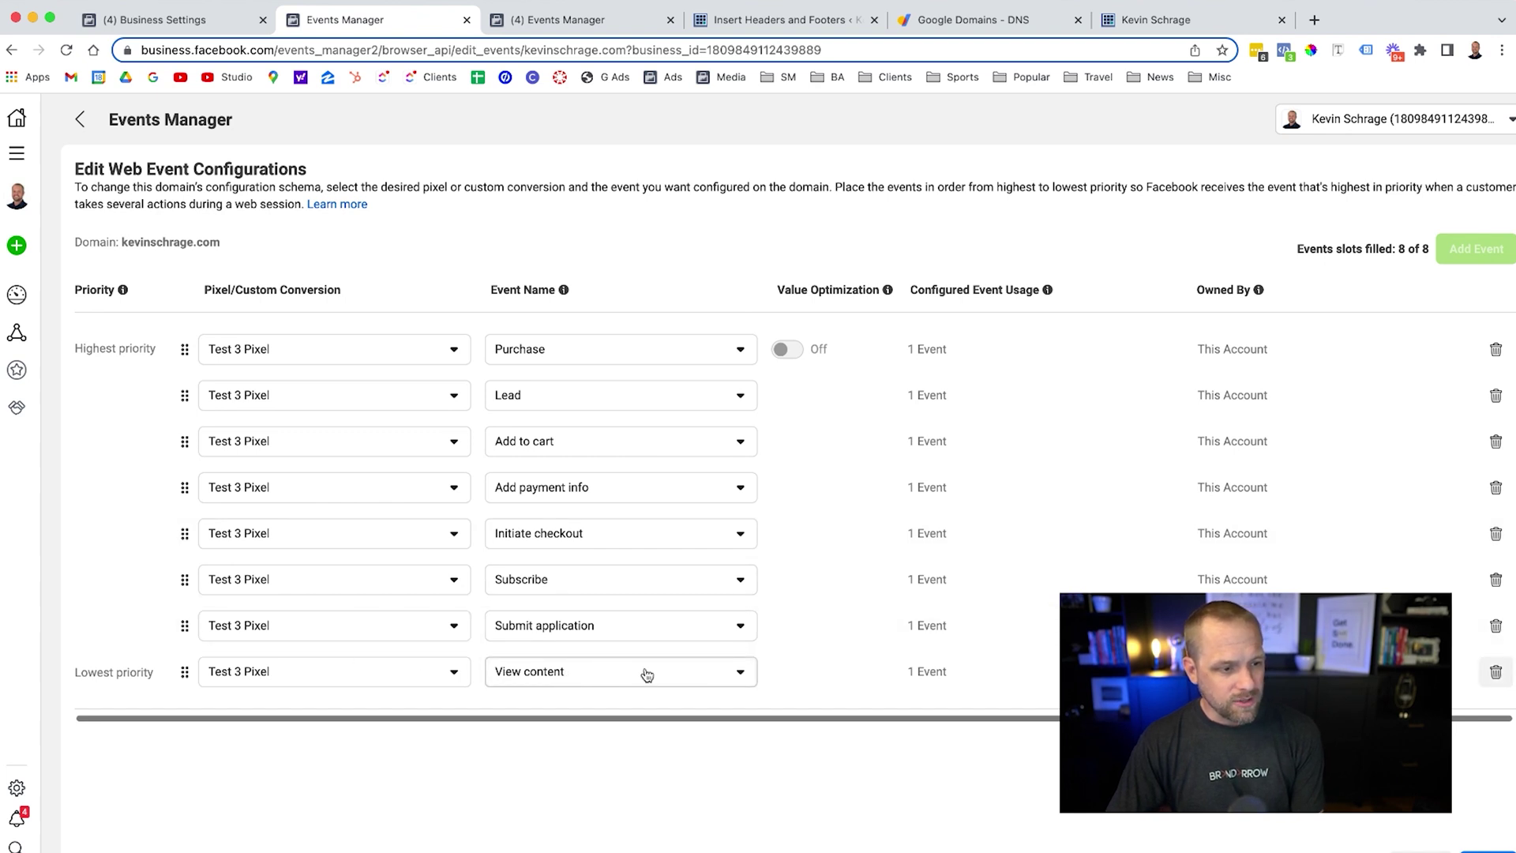
Reorder rows: Subscribe and Lead below Submit application, Add to cart after Initiate checkout
left_click_drag(186, 580, 183, 629)
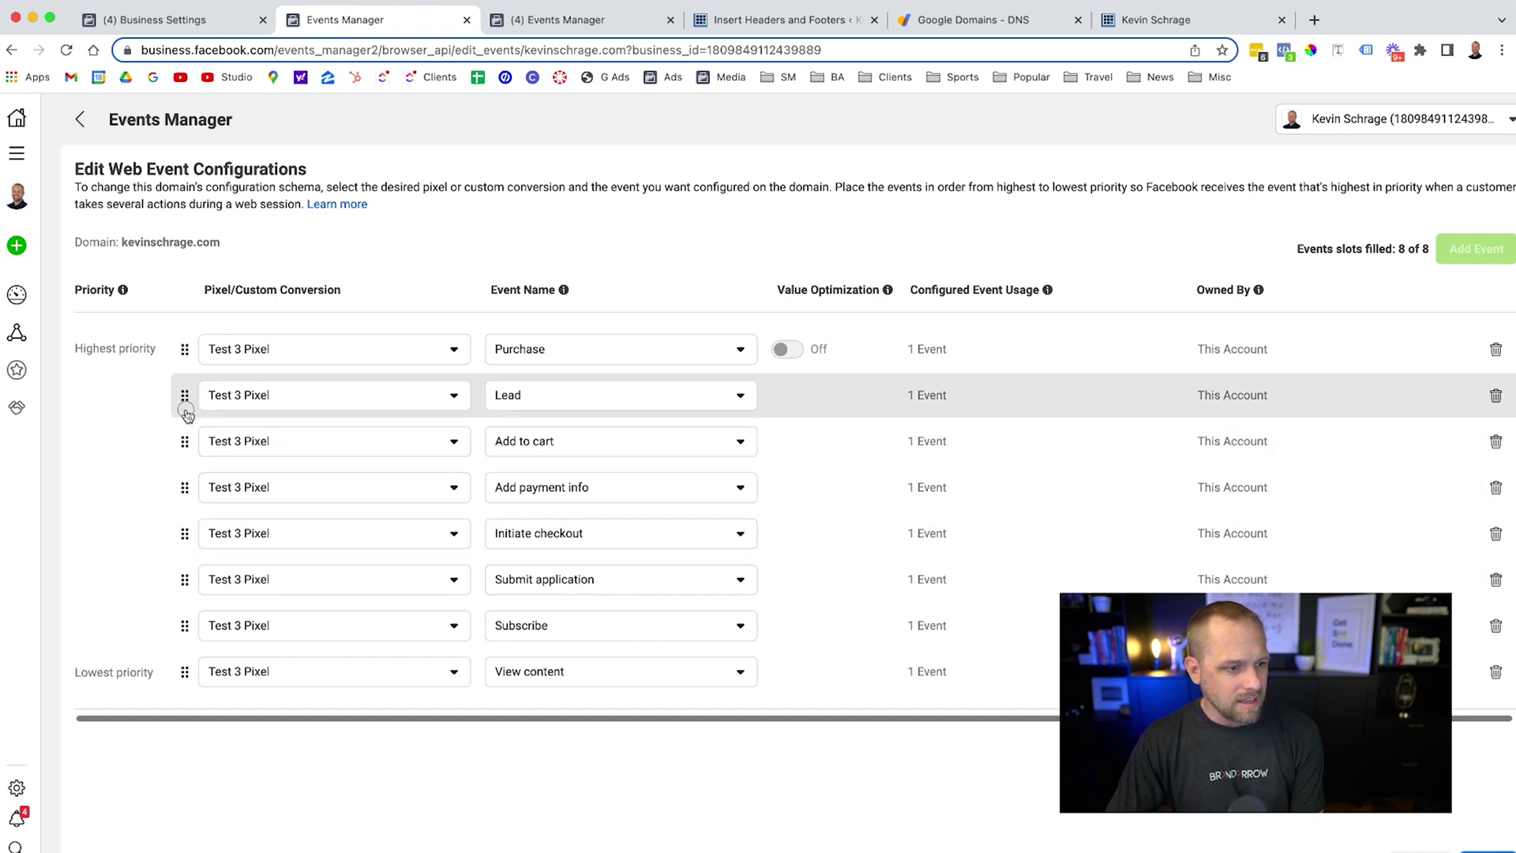
left_click_drag(186, 401, 187, 586)
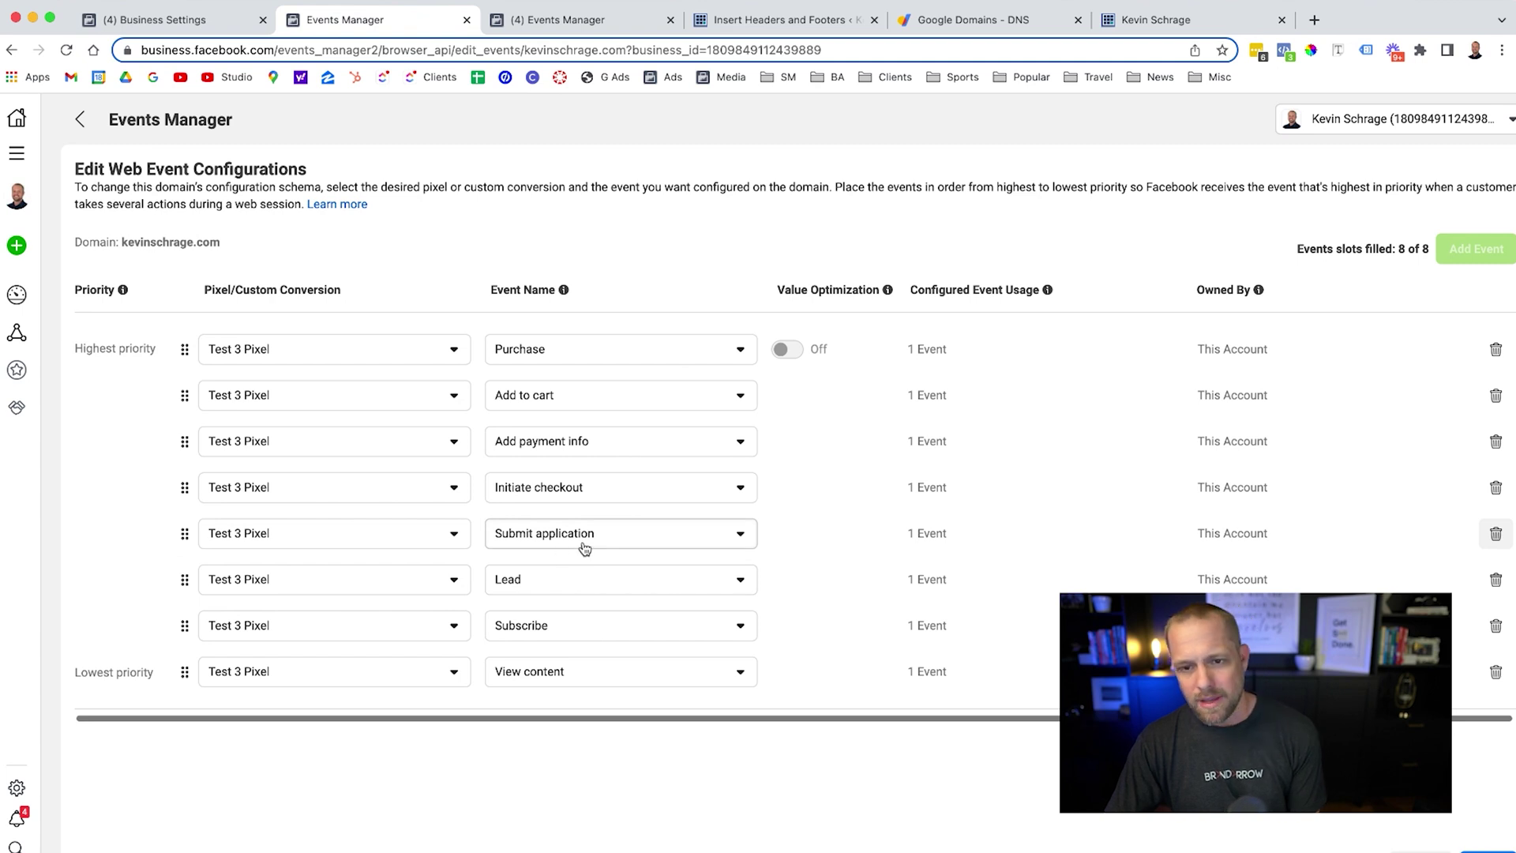
left_click_drag(184, 395, 181, 491)
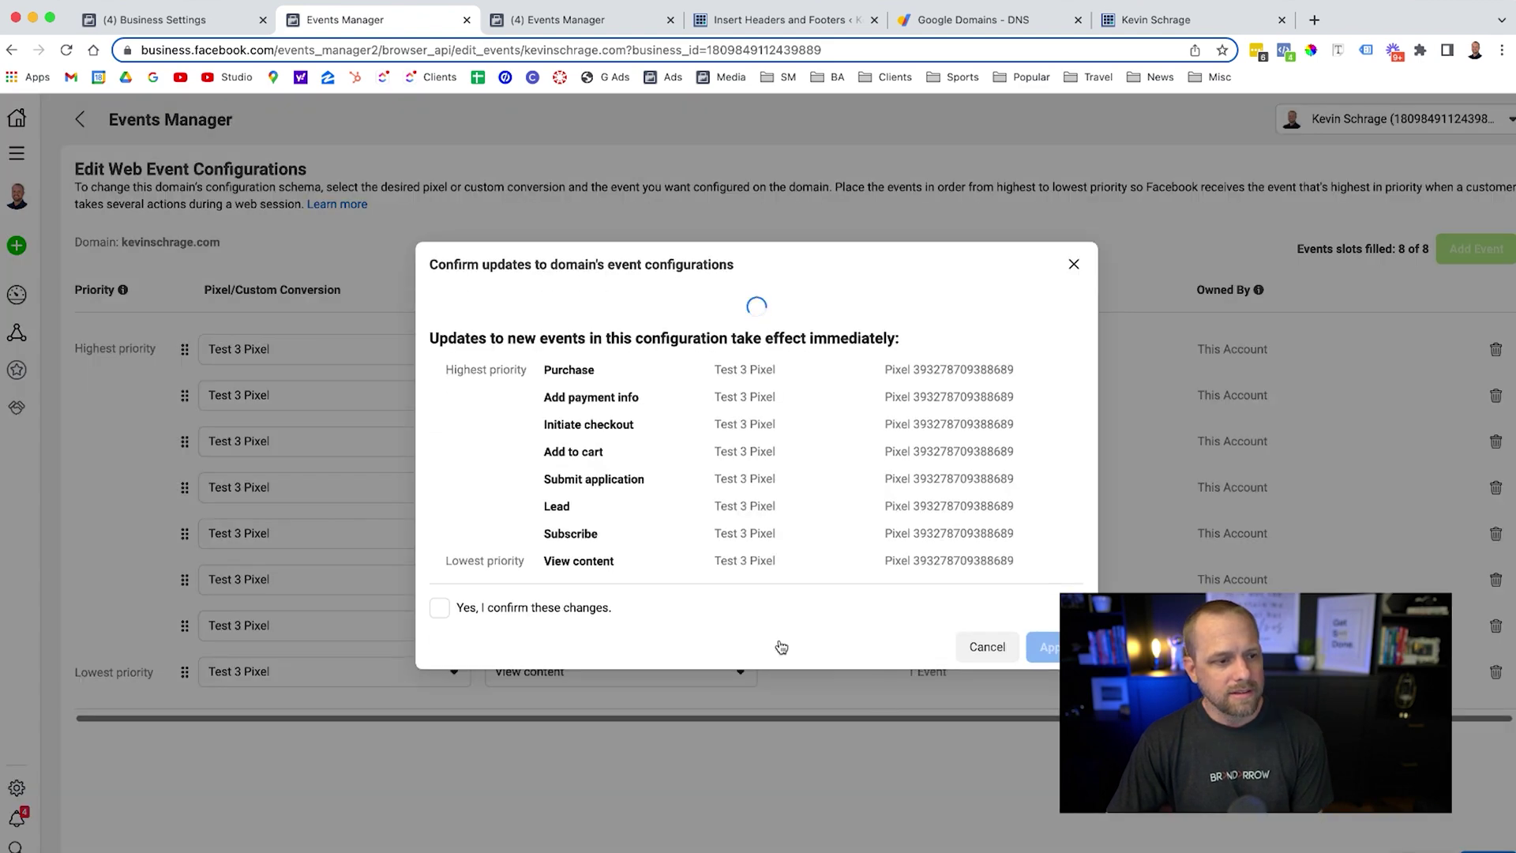
Confirm and apply the eight-event configuration, then dismiss the success message
left_click(439, 608)
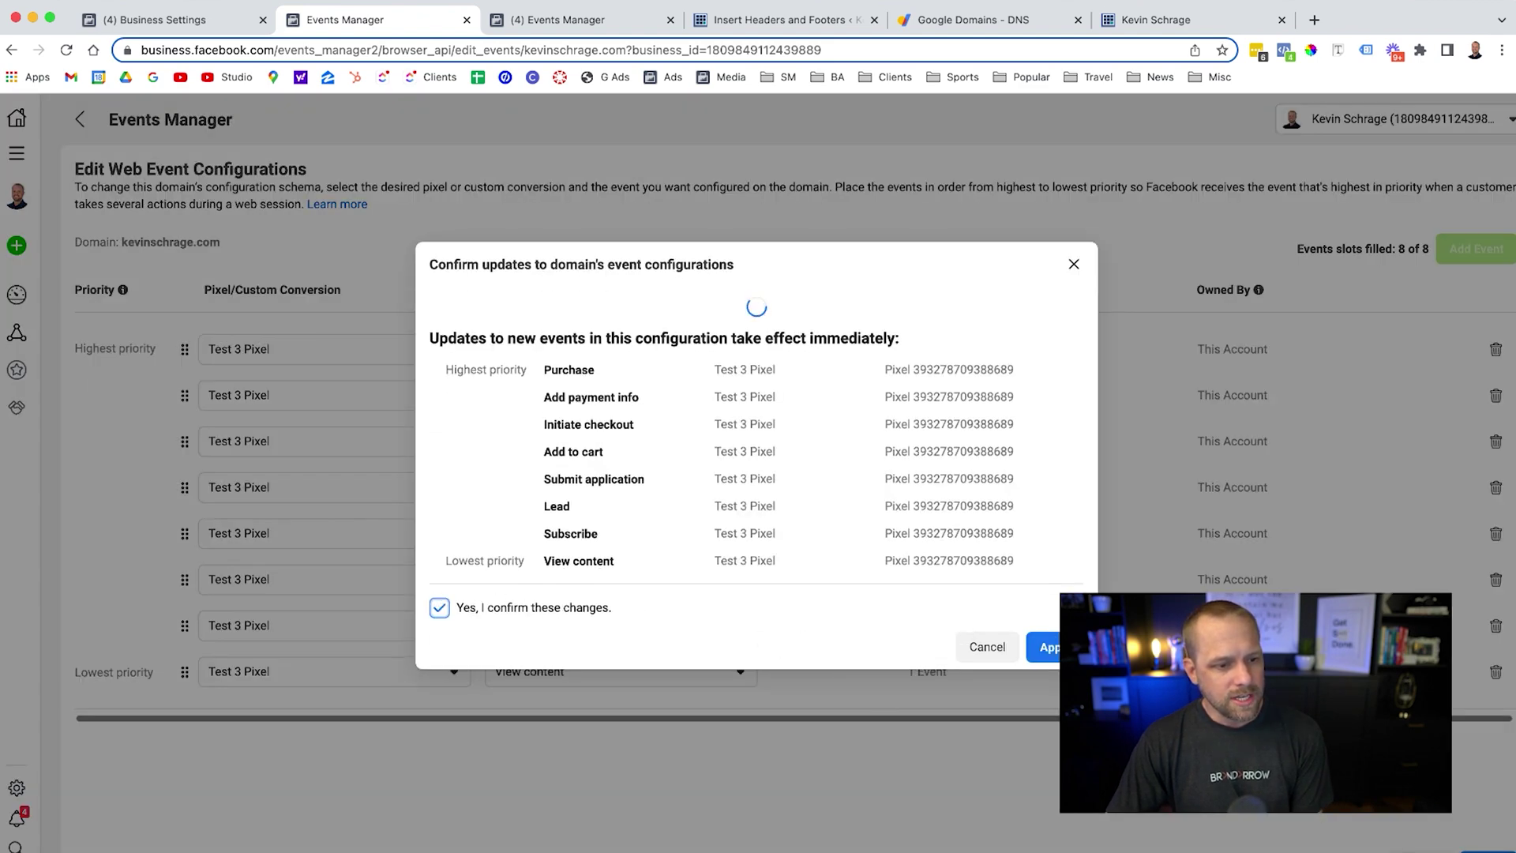
left_click(1043, 621)
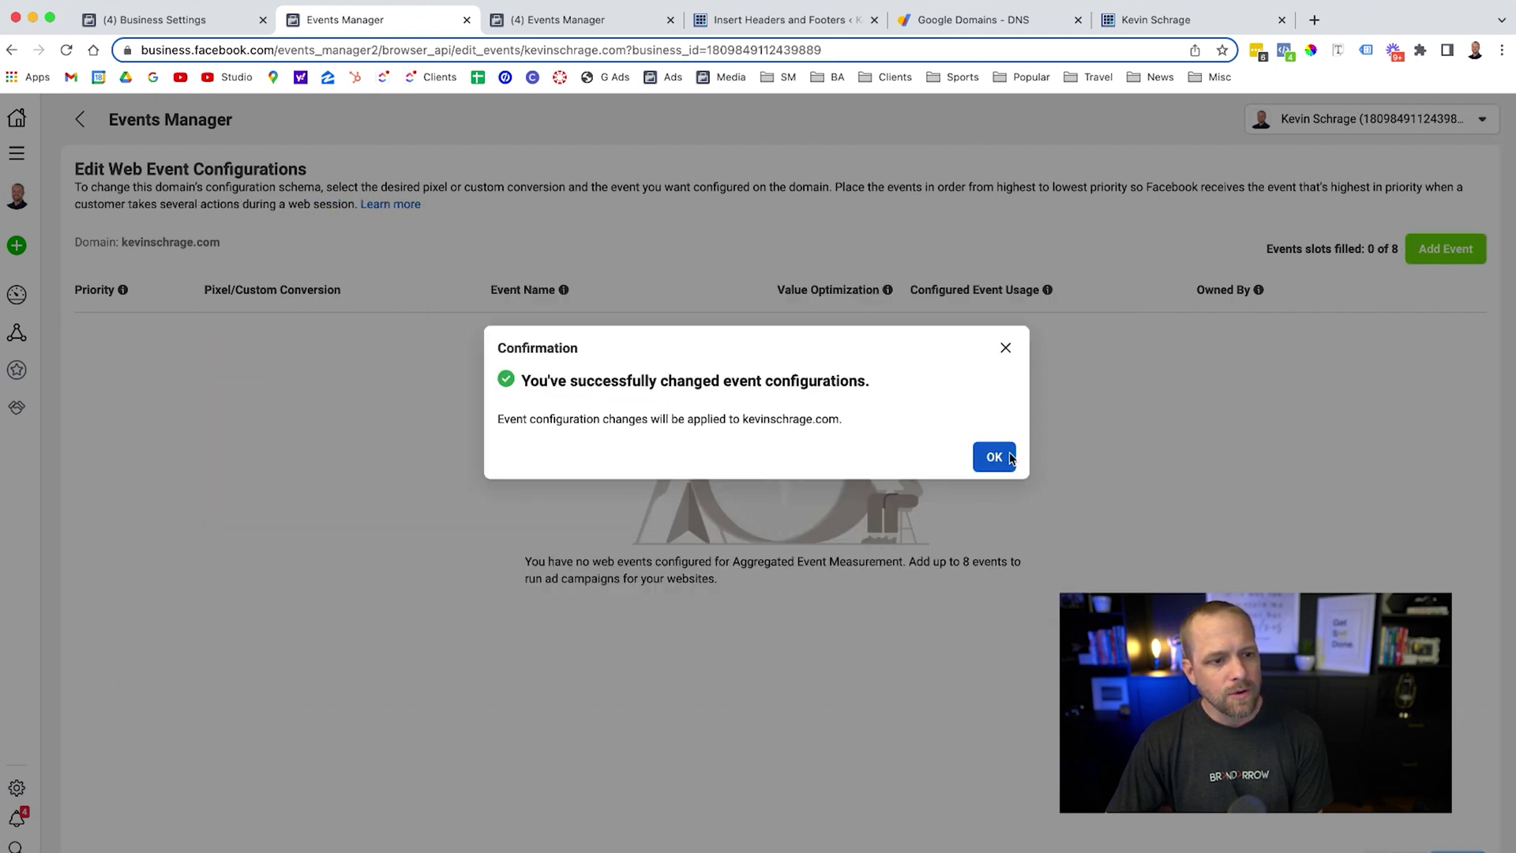
left_click(994, 456)
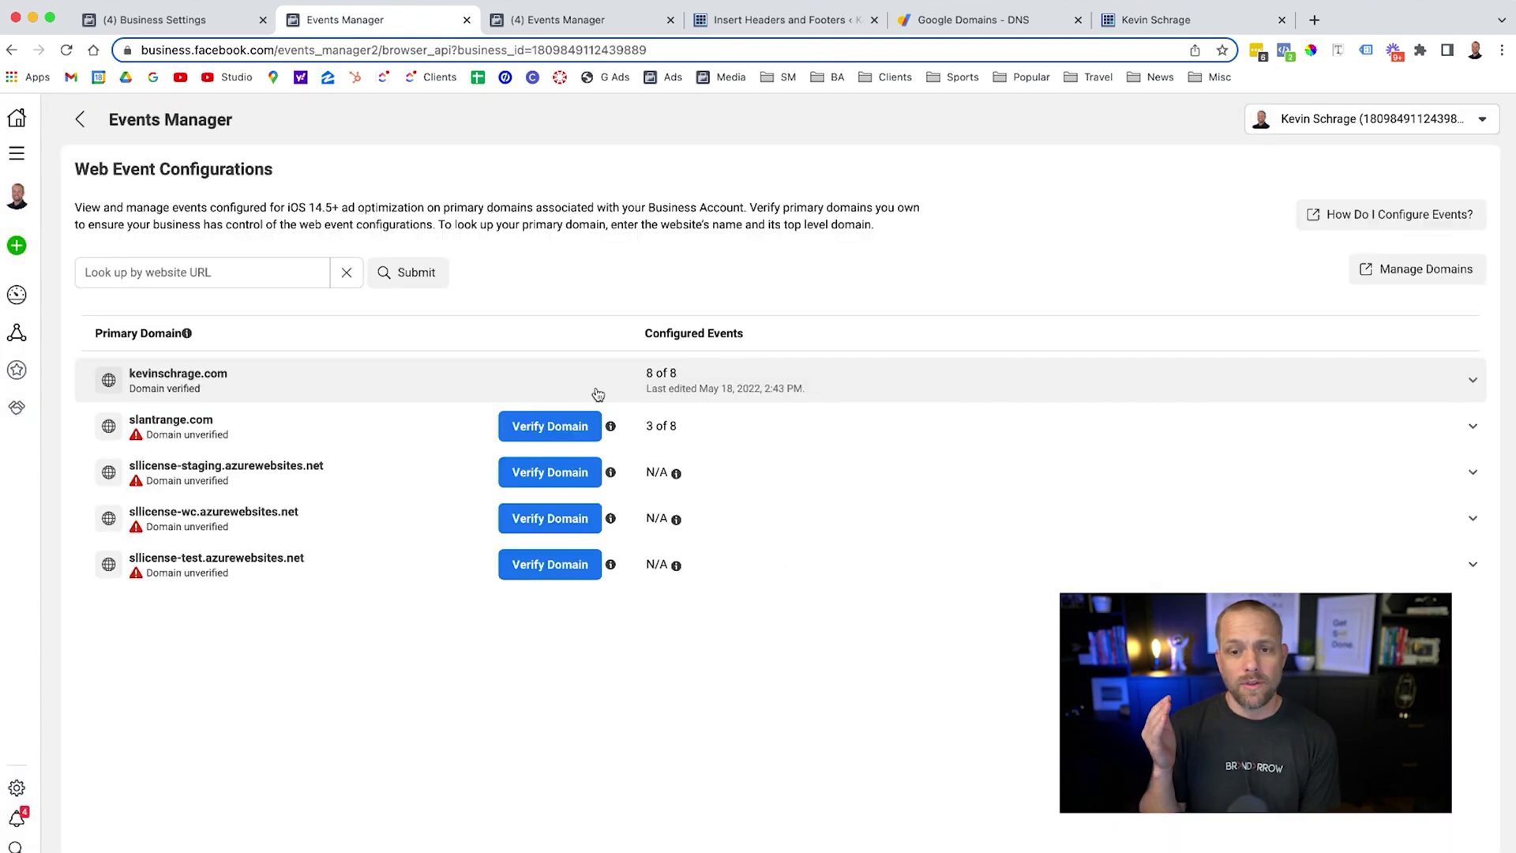
Return to the '(4) Events Manager' tab and reload the Test 3 Pixel overview
left_click(612, 27)
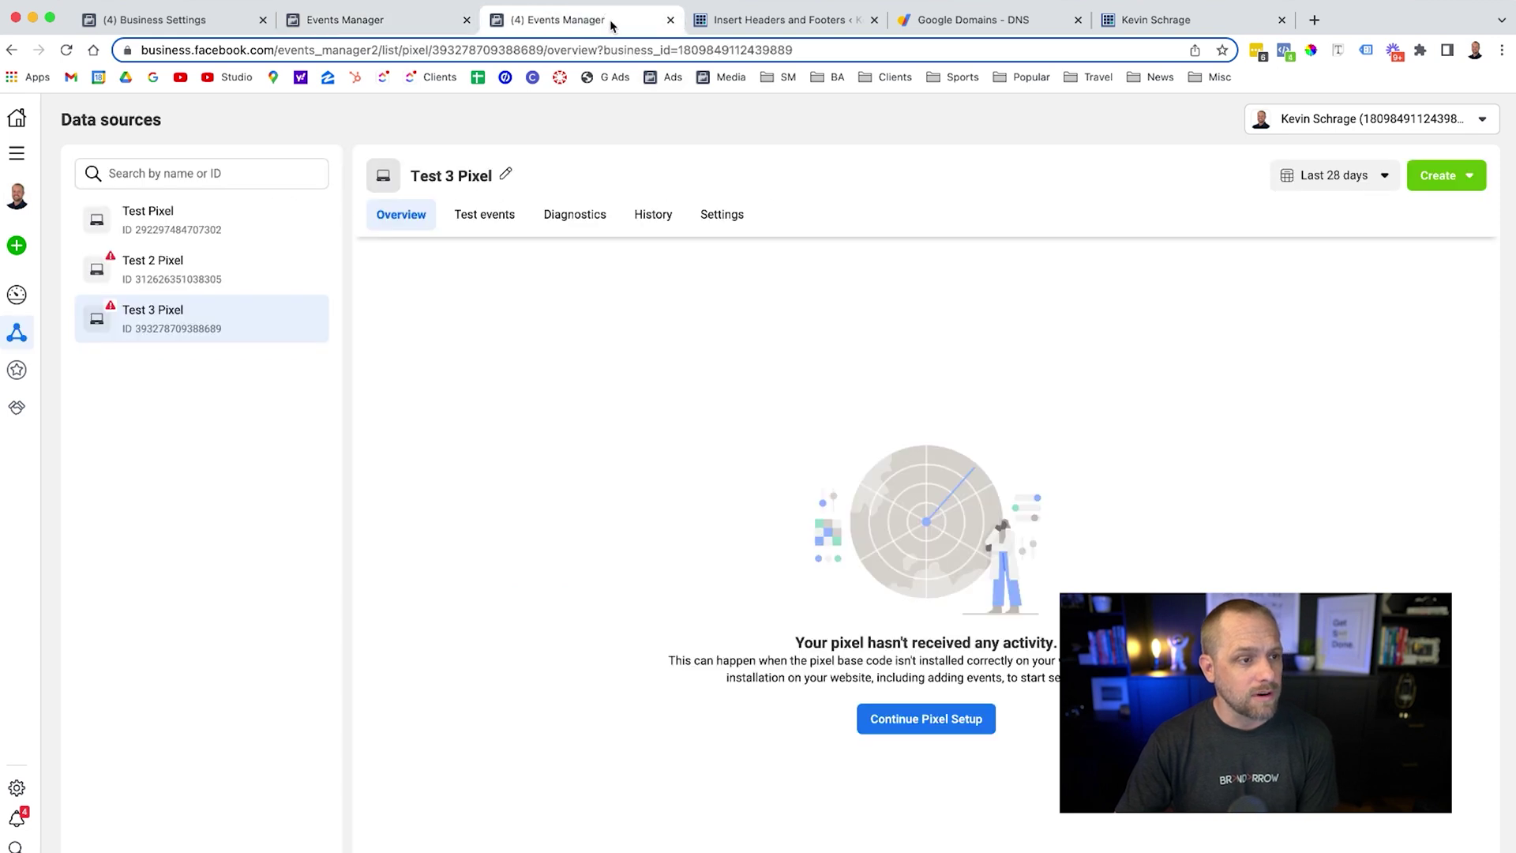
left_click(66, 49)
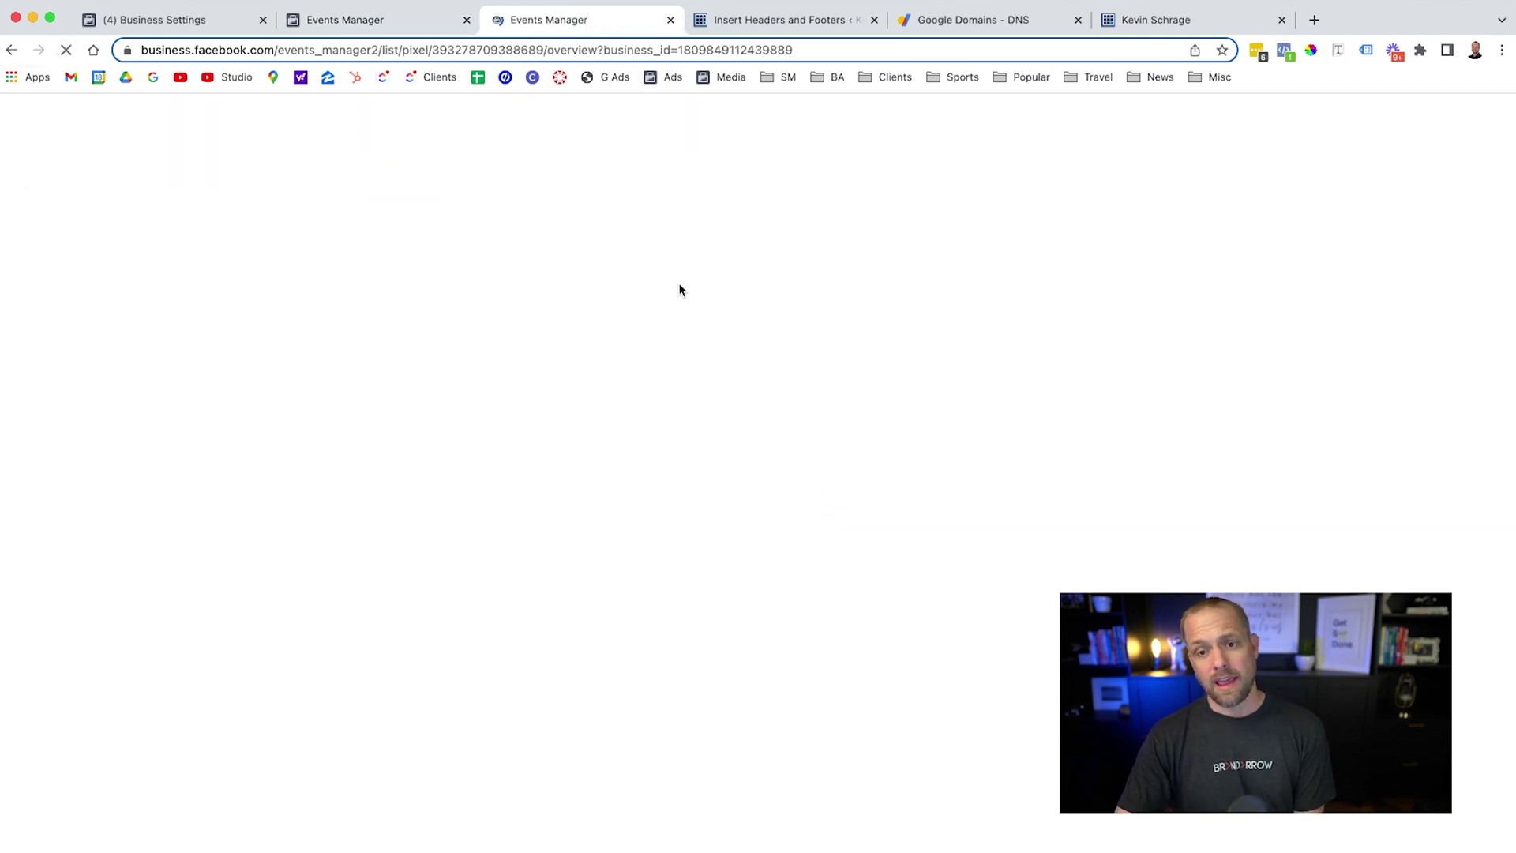